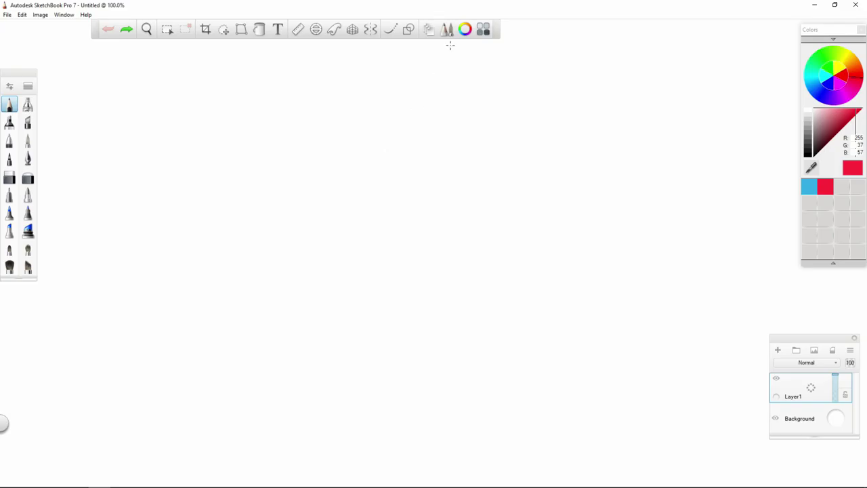
pyautogui.moveTo(368, 160)
pyautogui.mouseDown()
pyautogui.moveTo(431, 121)
pyautogui.moveTo(367, 161)
pyautogui.mouseUp()
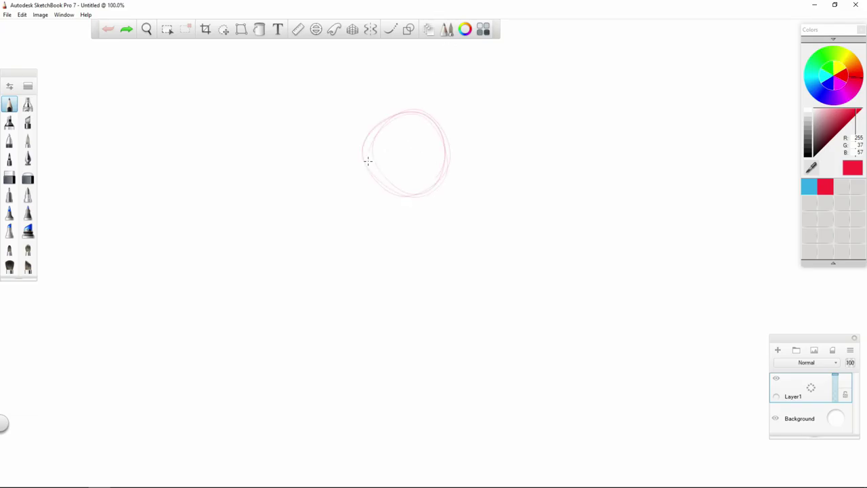
pyautogui.moveTo(457, 124)
pyautogui.mouseDown()
pyautogui.moveTo(473, 129)
pyautogui.moveTo(477, 173)
pyautogui.mouseUp()
pyautogui.moveTo(388, 157)
pyautogui.mouseDown()
pyautogui.moveTo(375, 153)
pyautogui.moveTo(409, 179)
pyautogui.mouseUp()
pyautogui.hotkey('ctrl', 'z')
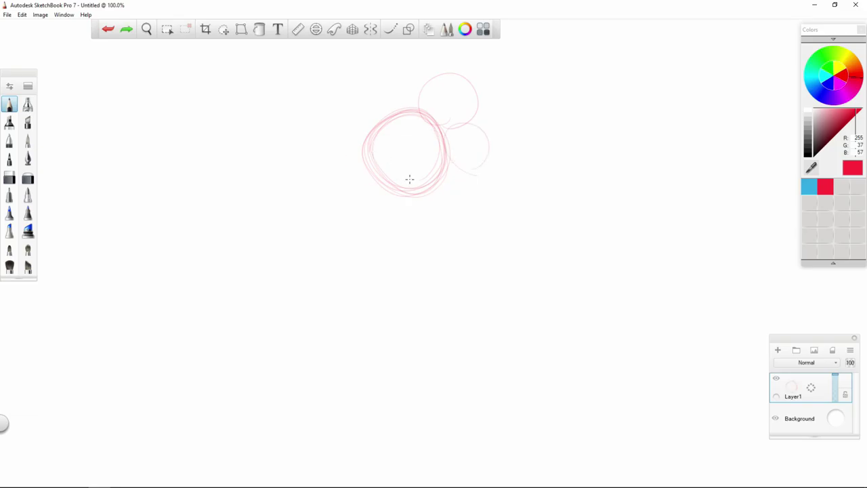
pyautogui.hotkey('ctrl', 'z')
pyautogui.hotkey('ctrl', 'z')
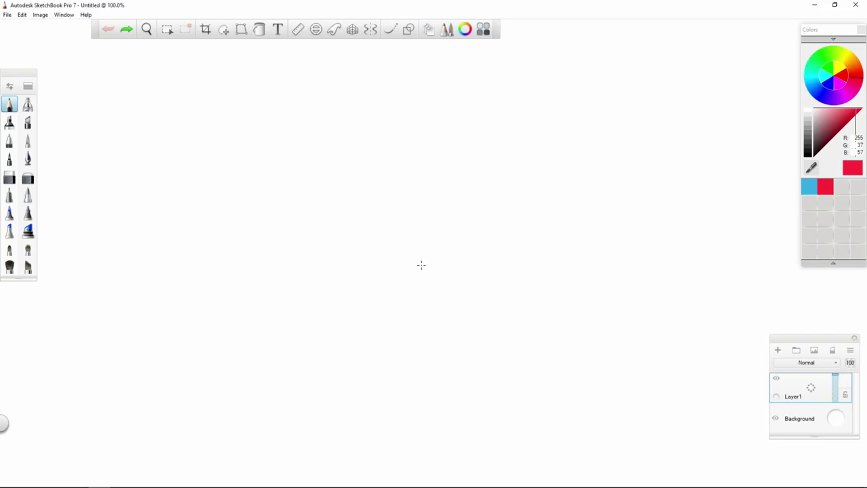
# - Fit the whole canvas in view and sketch a wide red oval in loose overlapping strokes just above the centre
pyautogui.hotkey('ctrl', '0')
pyautogui.press('space')
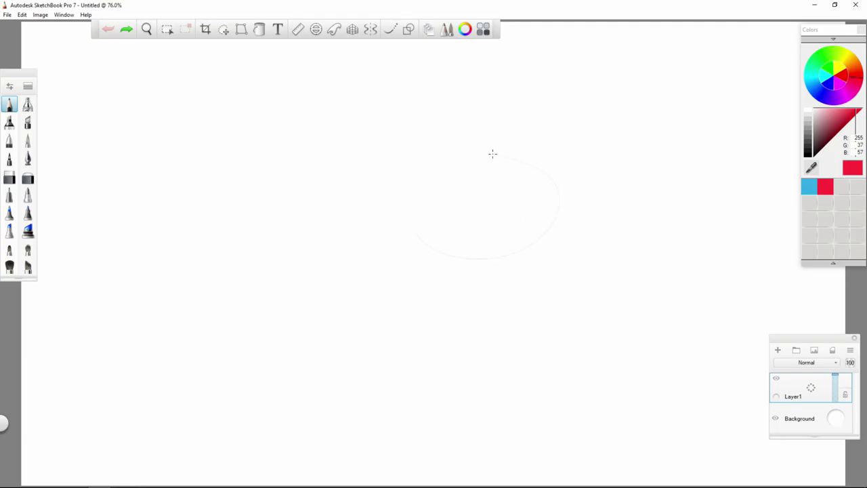
pyautogui.moveTo(492, 154)
pyautogui.mouseDown()
pyautogui.moveTo(477, 262)
pyautogui.moveTo(476, 252)
pyautogui.moveTo(542, 234)
pyautogui.moveTo(467, 253)
pyautogui.mouseUp()
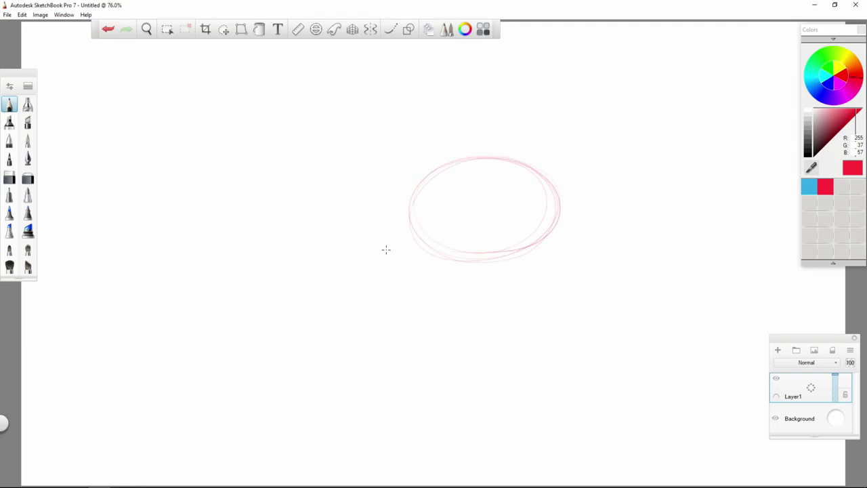
pyautogui.hotkey('ctrl', 'z')
pyautogui.moveTo(528, 250)
pyautogui.mouseDown()
pyautogui.moveTo(429, 185)
pyautogui.moveTo(585, 195)
pyautogui.moveTo(467, 284)
pyautogui.moveTo(522, 168)
pyautogui.moveTo(580, 259)
pyautogui.moveTo(476, 176)
pyautogui.moveTo(576, 268)
pyautogui.moveTo(453, 184)
pyautogui.moveTo(492, 284)
pyautogui.moveTo(546, 282)
pyautogui.mouseUp()
pyautogui.moveTo(492, 283); pyautogui.dragTo(426, 218)
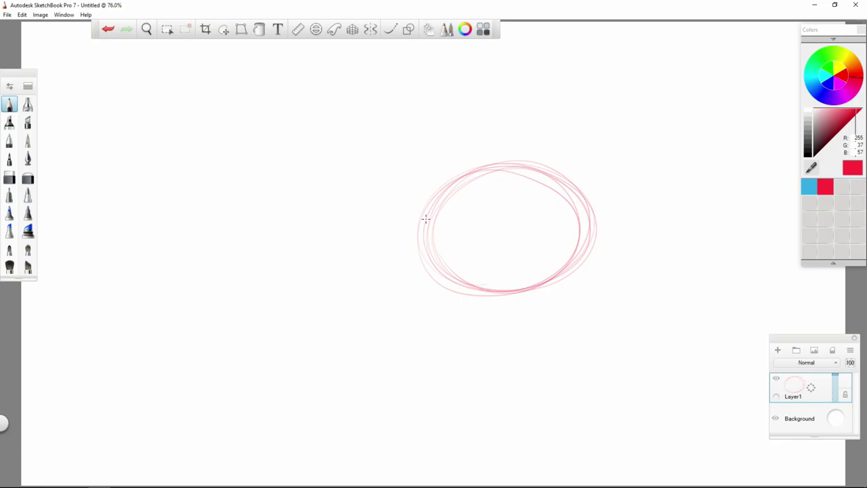
# - Move the sketched oval toward the upper left of the canvas and rotate it so it slants down to the right
pyautogui.press('v')
pyautogui.press('v')
pyautogui.press('v')
pyautogui.moveTo(592, 186); pyautogui.dragTo(506, 221)
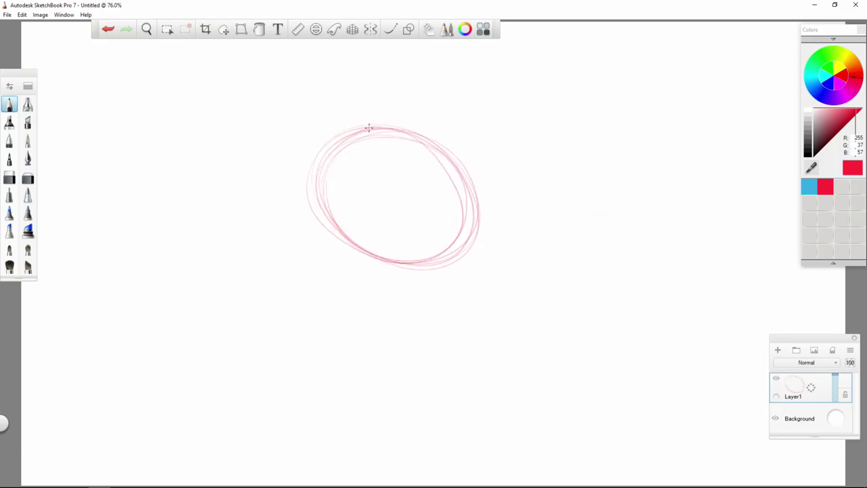
# - Darken the tilted oval's outline with repeated pencil strokes all the way around
pyautogui.moveTo(368, 126)
pyautogui.mouseDown()
pyautogui.moveTo(328, 173)
pyautogui.moveTo(324, 209)
pyautogui.moveTo(337, 143)
pyautogui.moveTo(338, 231)
pyautogui.moveTo(327, 154)
pyautogui.moveTo(334, 210)
pyautogui.moveTo(313, 179)
pyautogui.moveTo(311, 163)
pyautogui.moveTo(324, 216)
pyautogui.moveTo(379, 262)
pyautogui.moveTo(338, 233)
pyautogui.moveTo(330, 163)
pyautogui.moveTo(322, 199)
pyautogui.moveTo(363, 129)
pyautogui.moveTo(328, 150)
pyautogui.moveTo(463, 164)
pyautogui.moveTo(473, 174)
pyautogui.moveTo(462, 166)
pyautogui.moveTo(468, 203)
pyautogui.moveTo(461, 173)
pyautogui.moveTo(470, 187)
pyautogui.moveTo(447, 240)
pyautogui.moveTo(467, 219)
pyautogui.moveTo(445, 248)
pyautogui.moveTo(411, 258)
pyautogui.moveTo(462, 242)
pyautogui.moveTo(423, 254)
pyautogui.moveTo(458, 235)
pyautogui.moveTo(448, 247)
pyautogui.moveTo(466, 223)
pyautogui.moveTo(462, 165)
pyautogui.moveTo(465, 228)
pyautogui.moveTo(447, 142)
pyautogui.moveTo(465, 175)
pyautogui.moveTo(421, 132)
pyautogui.moveTo(449, 151)
pyautogui.moveTo(412, 133)
pyautogui.moveTo(349, 140)
pyautogui.moveTo(378, 128)
pyautogui.moveTo(358, 133)
pyautogui.moveTo(320, 181)
pyautogui.moveTo(342, 137)
pyautogui.moveTo(321, 174)
pyautogui.moveTo(360, 244)
pyautogui.moveTo(324, 212)
pyautogui.moveTo(441, 252)
pyautogui.moveTo(466, 239)
pyautogui.mouseUp()
pyautogui.moveTo(446, 153); pyautogui.dragTo(394, 127)
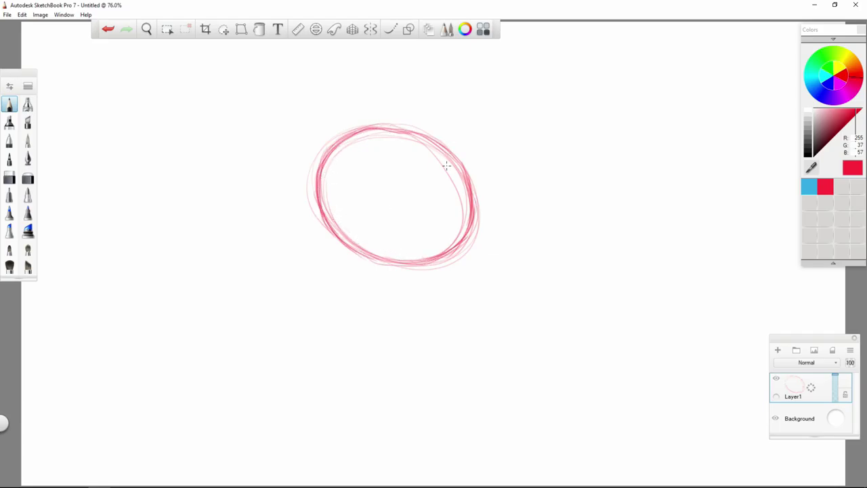
pyautogui.moveTo(295, 135); pyautogui.dragTo(498, 261)
pyautogui.hotkey('ctrl', 'z')
pyautogui.moveTo(404, 128); pyautogui.dragTo(425, 133)
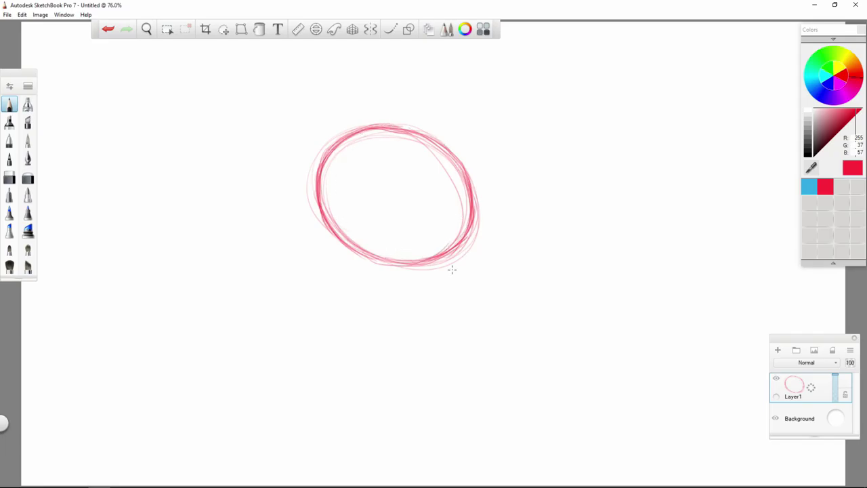
# - Lighten the oval's rough outline with the soft eraser
pyautogui.click(28, 177)
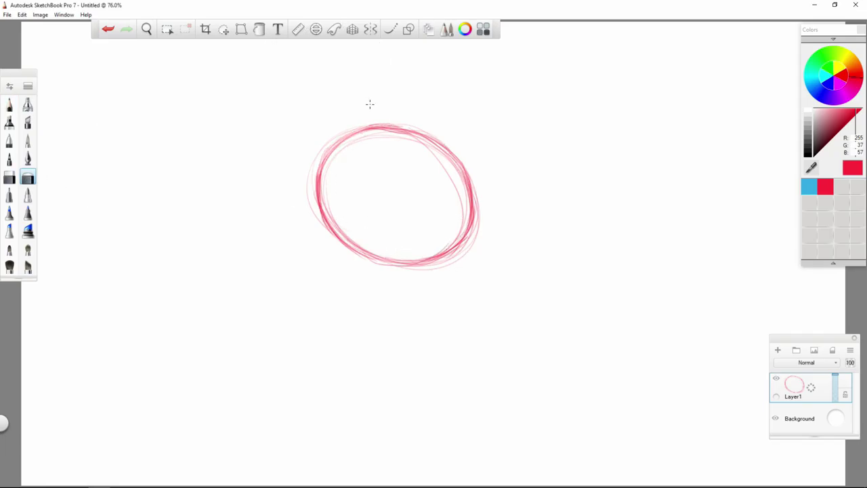
pyautogui.moveTo(338, 153); pyautogui.dragTo(363, 176)
pyautogui.moveTo(312, 136)
pyautogui.mouseDown()
pyautogui.moveTo(460, 240)
pyautogui.moveTo(471, 216)
pyautogui.moveTo(468, 180)
pyautogui.moveTo(470, 203)
pyautogui.mouseUp()
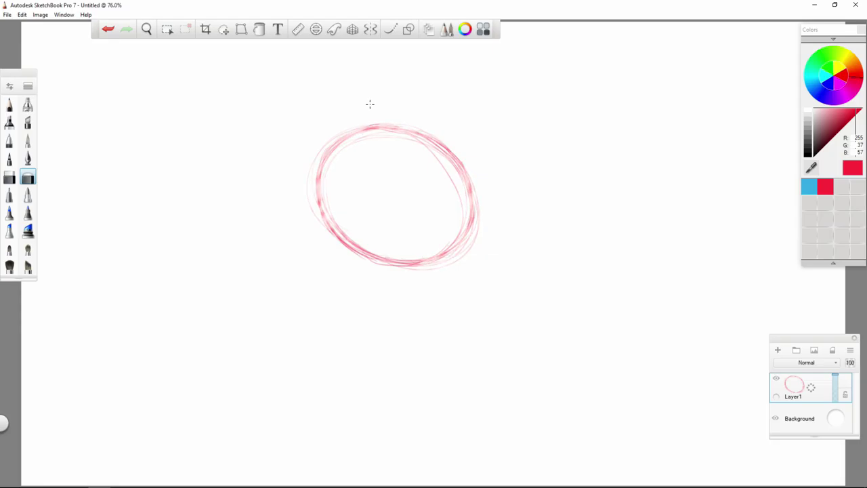
# - Retrace the lightened oval with the pencil to form a cleaner, darker contour around all sides
pyautogui.moveTo(325, 205); pyautogui.dragTo(366, 255)
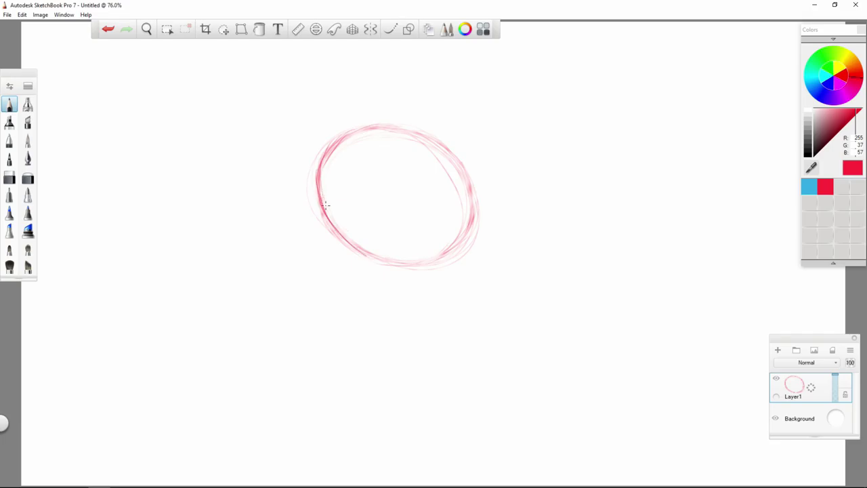
pyautogui.moveTo(321, 168); pyautogui.dragTo(319, 183)
pyautogui.moveTo(448, 144)
pyautogui.mouseDown()
pyautogui.moveTo(477, 195)
pyautogui.moveTo(474, 216)
pyautogui.mouseUp()
pyautogui.moveTo(466, 172)
pyautogui.mouseDown()
pyautogui.moveTo(472, 230)
pyautogui.moveTo(453, 249)
pyautogui.mouseUp()
pyautogui.moveTo(349, 243)
pyautogui.mouseDown()
pyautogui.moveTo(408, 259)
pyautogui.moveTo(403, 252)
pyautogui.moveTo(365, 248)
pyautogui.moveTo(413, 263)
pyautogui.moveTo(387, 263)
pyautogui.moveTo(439, 254)
pyautogui.moveTo(463, 239)
pyautogui.mouseUp()
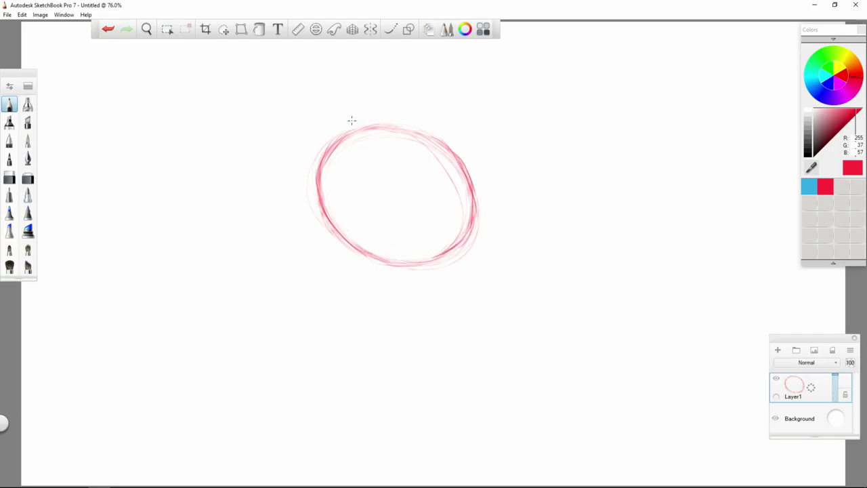
pyautogui.moveTo(351, 120)
pyautogui.mouseDown()
pyautogui.moveTo(379, 121)
pyautogui.moveTo(348, 126)
pyautogui.moveTo(384, 122)
pyautogui.moveTo(335, 139)
pyautogui.moveTo(378, 122)
pyautogui.moveTo(364, 125)
pyautogui.moveTo(436, 145)
pyautogui.moveTo(404, 122)
pyautogui.mouseUp()
pyautogui.moveTo(464, 160)
pyautogui.mouseDown()
pyautogui.moveTo(471, 195)
pyautogui.moveTo(426, 258)
pyautogui.mouseUp()
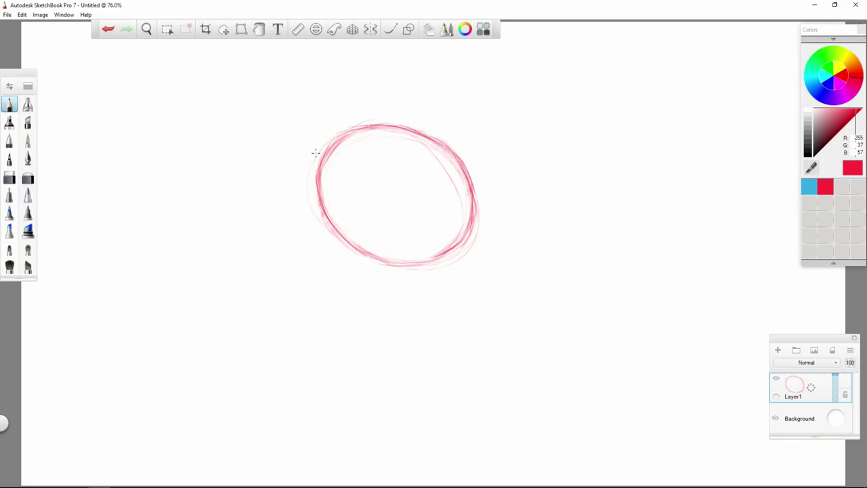
pyautogui.moveTo(318, 155); pyautogui.dragTo(457, 227)
pyautogui.hotkey('ctrl', 'z')
# - Sketch a curved line sweeping from the oval's lower right edge down to the left, and shift the whole drawing up on the canvas
pyautogui.moveTo(427, 241); pyautogui.dragTo(452, 265)
pyautogui.moveTo(450, 268); pyautogui.dragTo(413, 359)
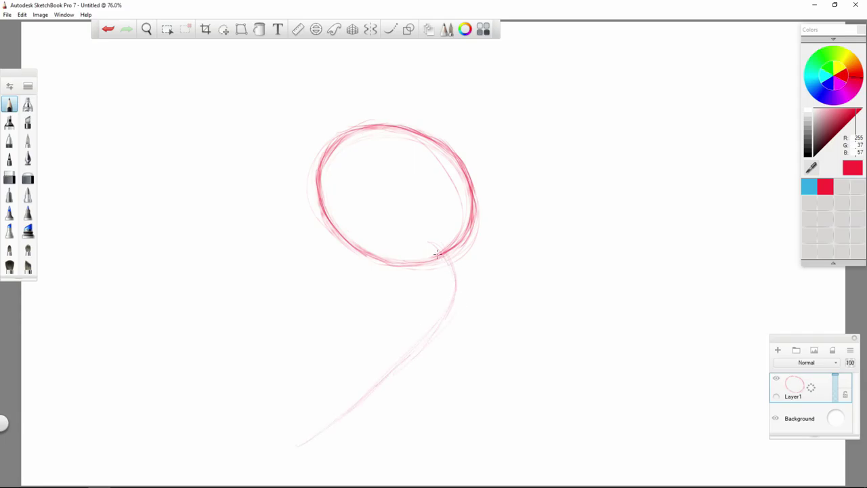
pyautogui.press('space')
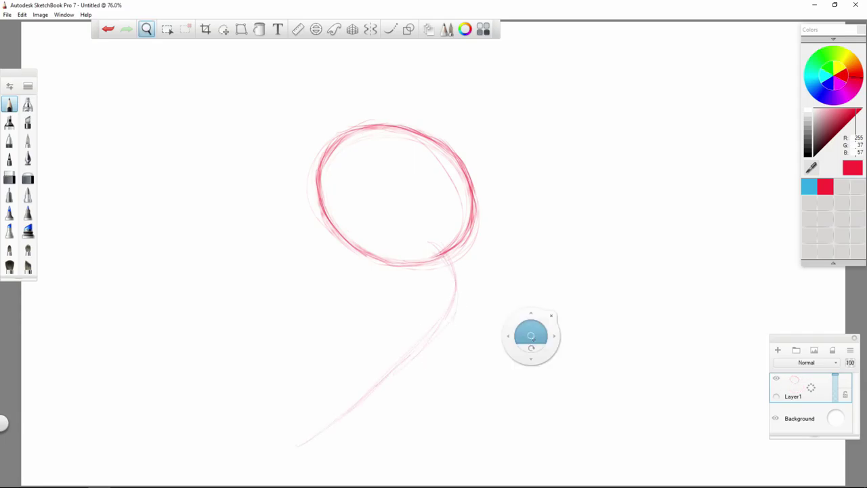
pyautogui.moveTo(536, 357)
pyautogui.mouseDown()
pyautogui.moveTo(533, 314)
pyautogui.moveTo(531, 397)
pyautogui.moveTo(551, 397)
pyautogui.moveTo(550, 352)
pyautogui.mouseUp()
pyautogui.press('v')
pyautogui.press('space')
pyautogui.moveTo(554, 385)
pyautogui.mouseDown()
pyautogui.moveTo(552, 412)
pyautogui.moveTo(549, 397)
pyautogui.mouseUp()
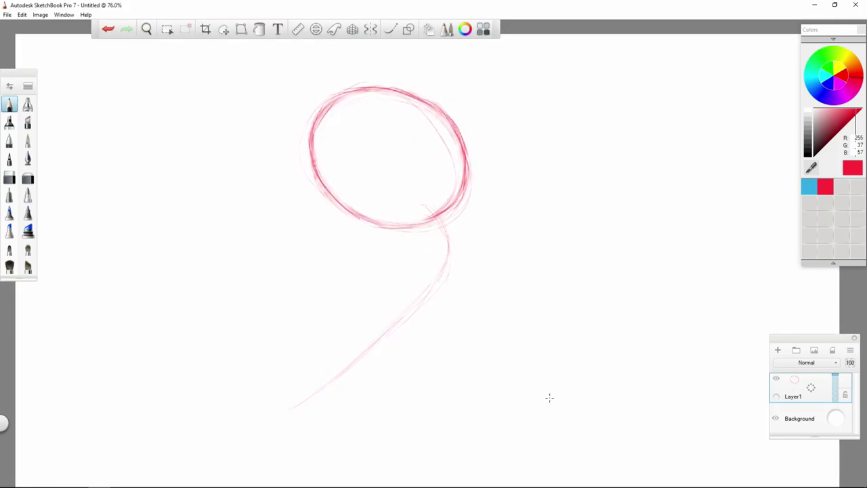
pyautogui.press('space')
pyautogui.moveTo(563, 333)
pyautogui.mouseDown()
pyautogui.moveTo(567, 354)
pyautogui.moveTo(562, 346)
pyautogui.mouseUp()
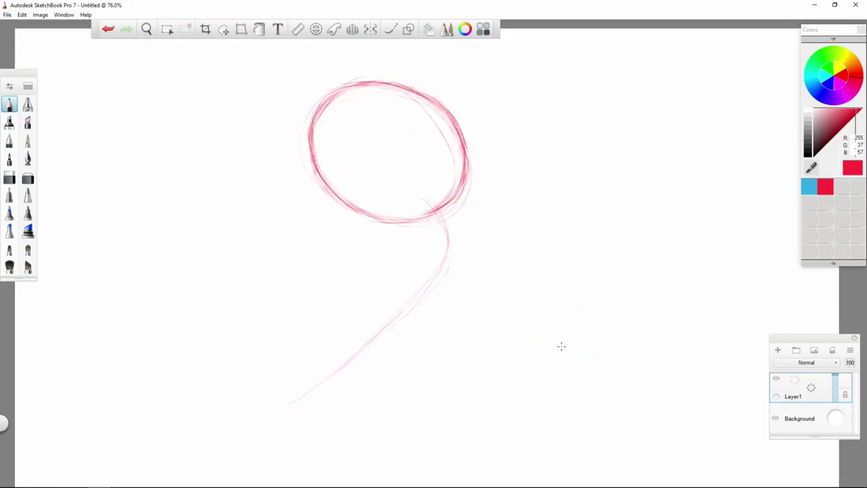
pyautogui.press('space')
pyautogui.moveTo(571, 386); pyautogui.dragTo(574, 387)
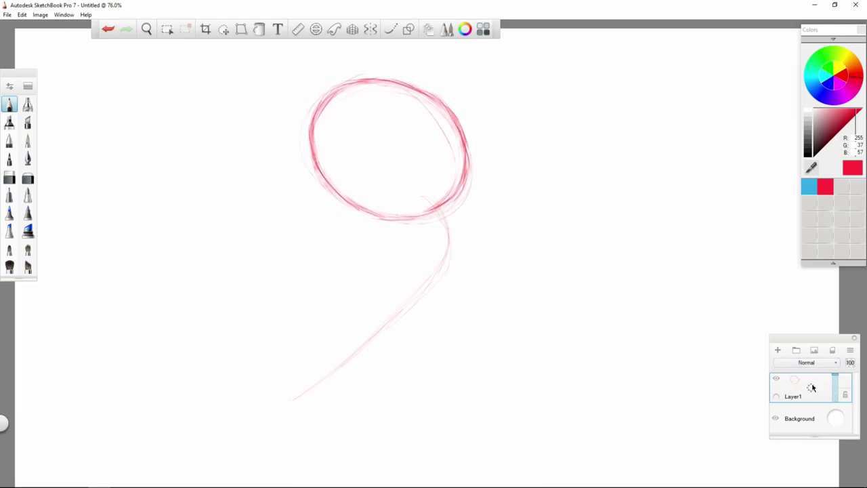
# - Duplicate Layer1 and place the copied oval, with its curved line erased, directly beneath the original oval
pyautogui.moveTo(812, 387); pyautogui.dragTo(814, 364)
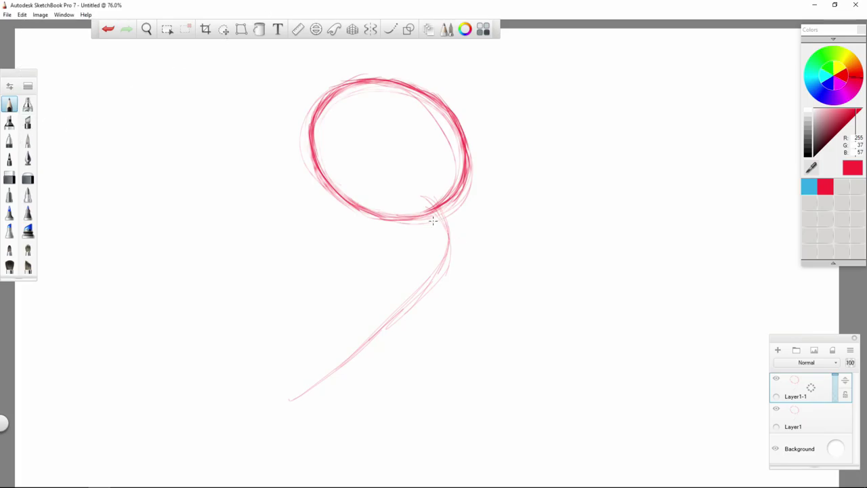
pyautogui.click(10, 179)
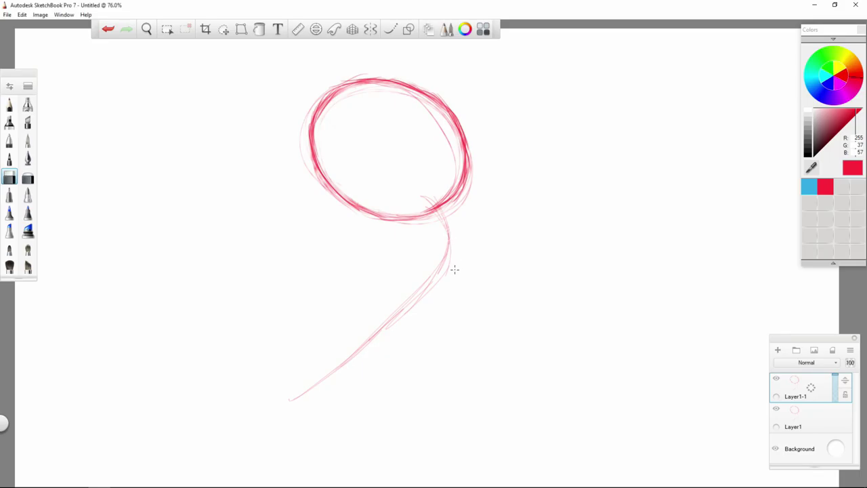
pyautogui.press(']')
pyautogui.press(']')
pyautogui.press('space')
pyautogui.moveTo(501, 237); pyautogui.dragTo(500, 381)
# - Duplicate the copied oval's layer and place the new oval beneath it as the third in the stack
pyautogui.moveTo(811, 387); pyautogui.dragTo(790, 387)
pyautogui.press('space')
pyautogui.moveTo(440, 382)
pyautogui.mouseDown()
pyautogui.moveTo(448, 366)
pyautogui.moveTo(448, 393)
pyautogui.mouseUp()
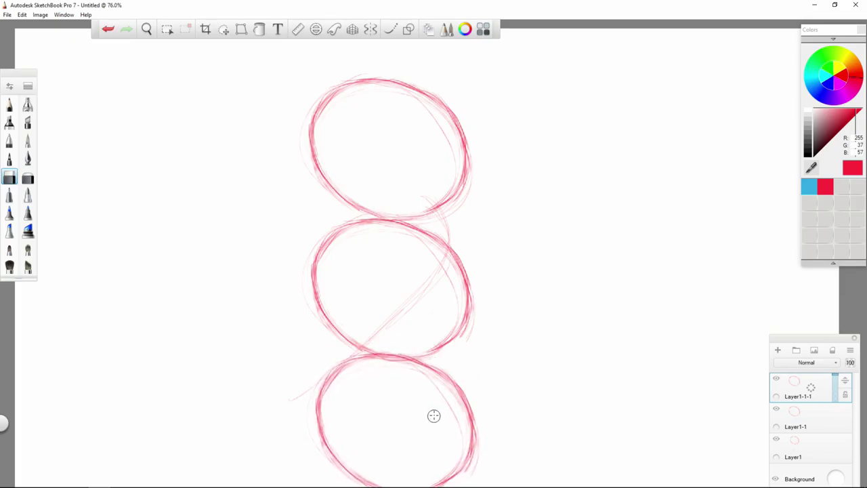
# - Erase the old curved line from Layer1, keeping the top oval
pyautogui.click(816, 442)
pyautogui.moveTo(402, 310)
pyautogui.mouseDown()
pyautogui.moveTo(444, 255)
pyautogui.moveTo(449, 225)
pyautogui.moveTo(439, 212)
pyautogui.mouseUp()
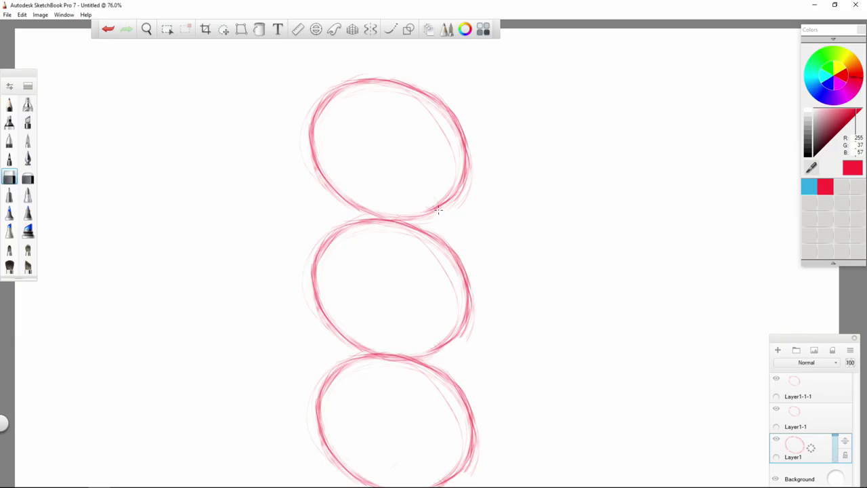
# - Sketch a new curved line on Layer1 from the top oval's lower right edge down to the third oval's left side
pyautogui.click(9, 105)
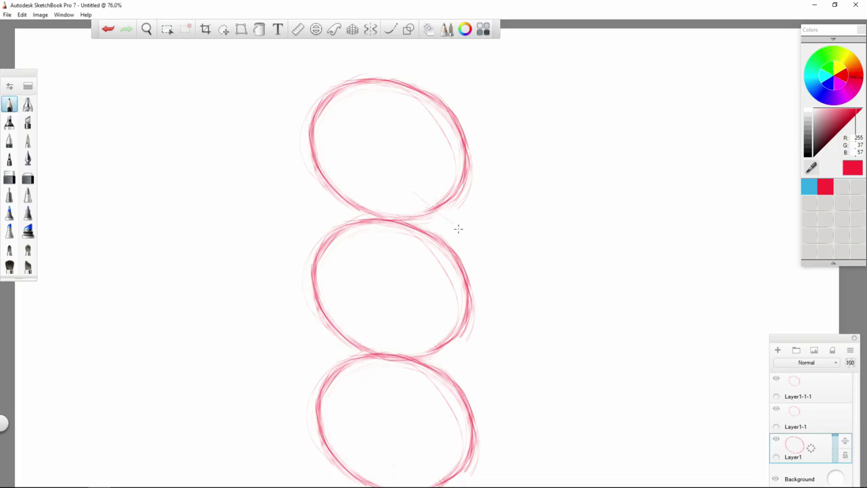
pyautogui.moveTo(445, 212); pyautogui.dragTo(458, 248)
pyautogui.moveTo(425, 199); pyautogui.dragTo(456, 242)
pyautogui.moveTo(444, 210)
pyautogui.mouseDown()
pyautogui.moveTo(464, 255)
pyautogui.moveTo(440, 301)
pyautogui.moveTo(457, 251)
pyautogui.mouseUp()
pyautogui.moveTo(407, 351)
pyautogui.mouseDown()
pyautogui.moveTo(445, 296)
pyautogui.moveTo(418, 333)
pyautogui.mouseUp()
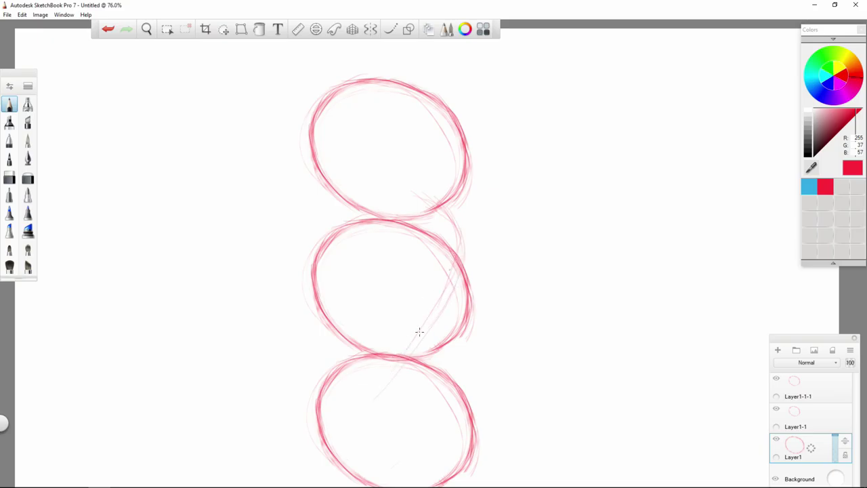
pyautogui.moveTo(332, 425)
pyautogui.mouseDown()
pyautogui.moveTo(384, 379)
pyautogui.moveTo(434, 313)
pyautogui.mouseUp()
pyautogui.moveTo(365, 396); pyautogui.dragTo(446, 285)
pyautogui.moveTo(426, 194); pyautogui.dragTo(466, 244)
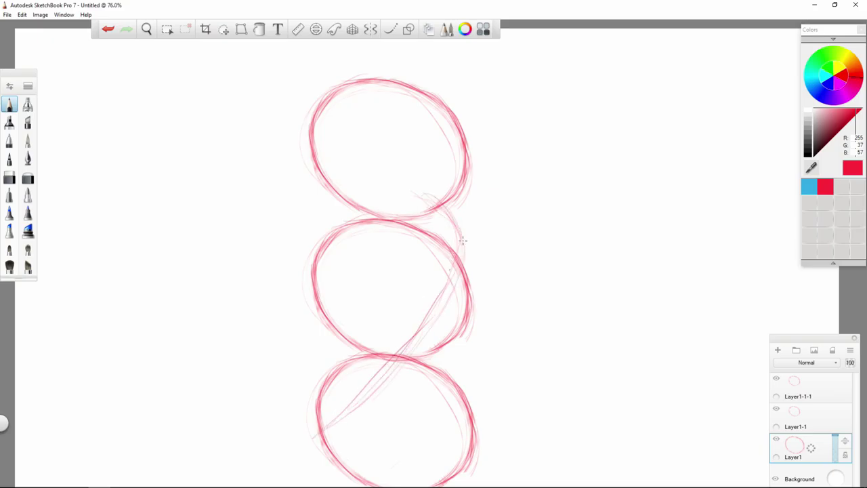
# - Darken the curved line with repeated long strokes from the top oval down to the third oval
pyautogui.moveTo(446, 206)
pyautogui.mouseDown()
pyautogui.moveTo(450, 246)
pyautogui.moveTo(460, 236)
pyautogui.moveTo(455, 264)
pyautogui.moveTo(368, 404)
pyautogui.mouseUp()
pyautogui.moveTo(404, 357)
pyautogui.mouseDown()
pyautogui.moveTo(363, 396)
pyautogui.moveTo(460, 256)
pyautogui.moveTo(428, 305)
pyautogui.moveTo(435, 195)
pyautogui.mouseUp()
pyautogui.moveTo(435, 194)
pyautogui.mouseDown()
pyautogui.moveTo(462, 233)
pyautogui.moveTo(422, 184)
pyautogui.mouseUp()
pyautogui.moveTo(445, 212)
pyautogui.mouseDown()
pyautogui.moveTo(447, 284)
pyautogui.moveTo(371, 399)
pyautogui.mouseUp()
pyautogui.moveTo(429, 314); pyautogui.dragTo(329, 430)
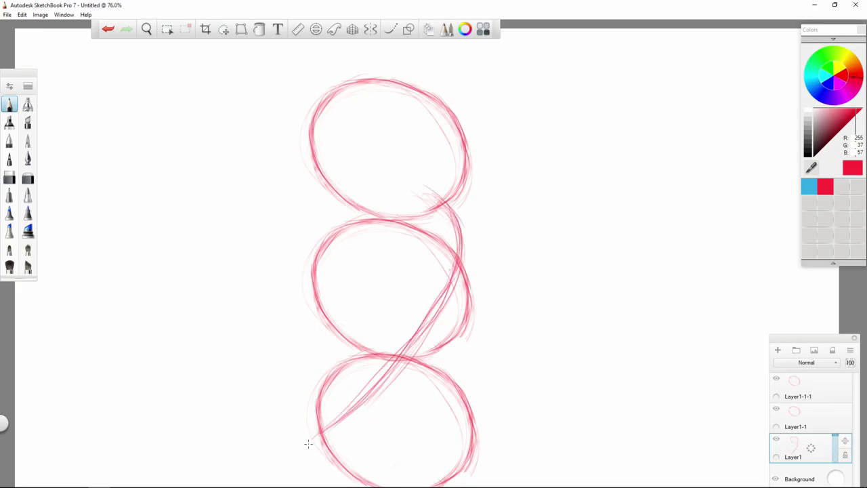
pyautogui.moveTo(430, 190)
pyautogui.mouseDown()
pyautogui.moveTo(461, 251)
pyautogui.moveTo(453, 286)
pyautogui.moveTo(351, 407)
pyautogui.mouseUp()
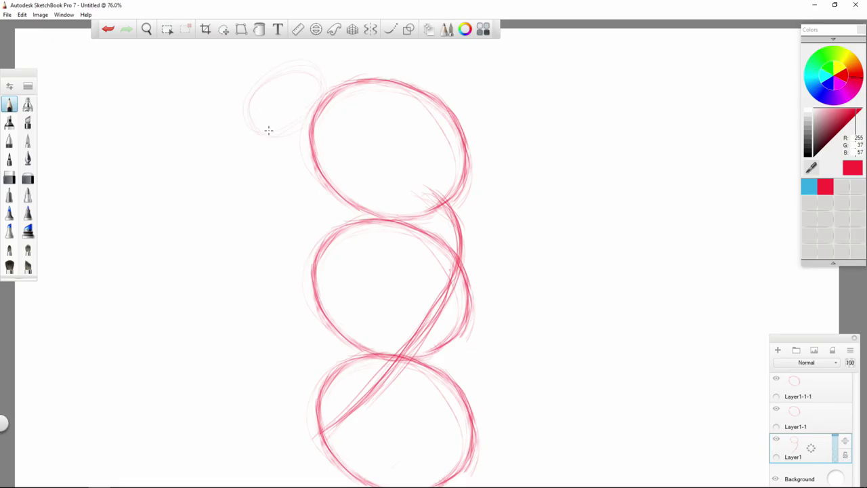
pyautogui.moveTo(269, 130); pyautogui.dragTo(327, 94)
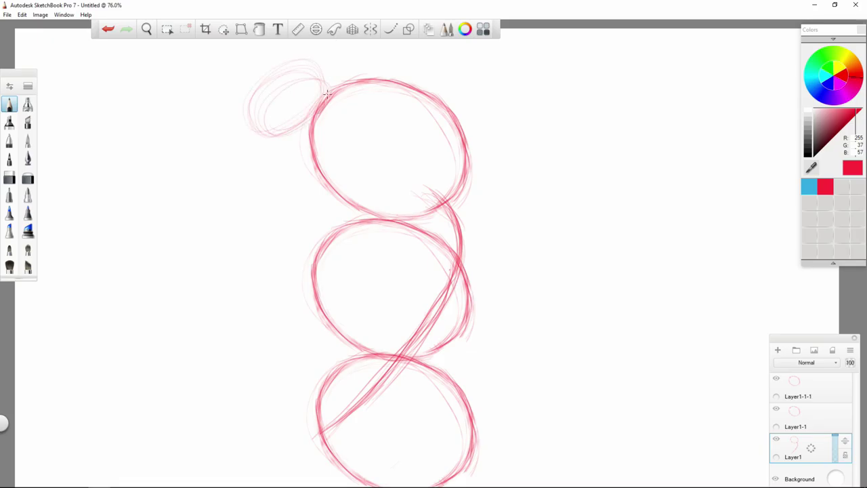
pyautogui.hotkey('ctrl', 'z')
pyautogui.hotkey('ctrl', 'z')
pyautogui.hotkey('ctrl', 'z')
pyautogui.hotkey('ctrl', 'z')
pyautogui.hotkey('ctrl', 'z')
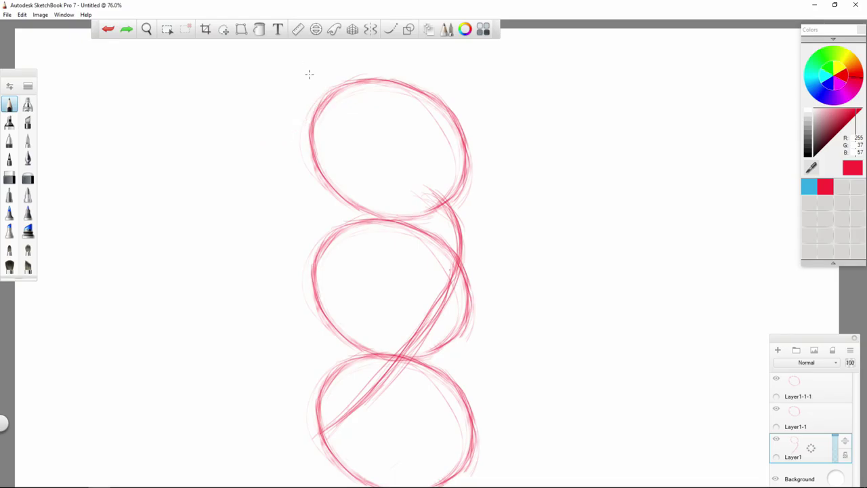
# - Sketch a smaller tilted oval overlapping the upper left edge of the top oval
pyautogui.moveTo(334, 89)
pyautogui.mouseDown()
pyautogui.moveTo(331, 107)
pyautogui.moveTo(271, 137)
pyautogui.mouseUp()
pyautogui.moveTo(335, 93)
pyautogui.mouseDown()
pyautogui.moveTo(281, 137)
pyautogui.moveTo(303, 130)
pyautogui.moveTo(282, 131)
pyautogui.moveTo(305, 122)
pyautogui.moveTo(258, 143)
pyautogui.mouseUp()
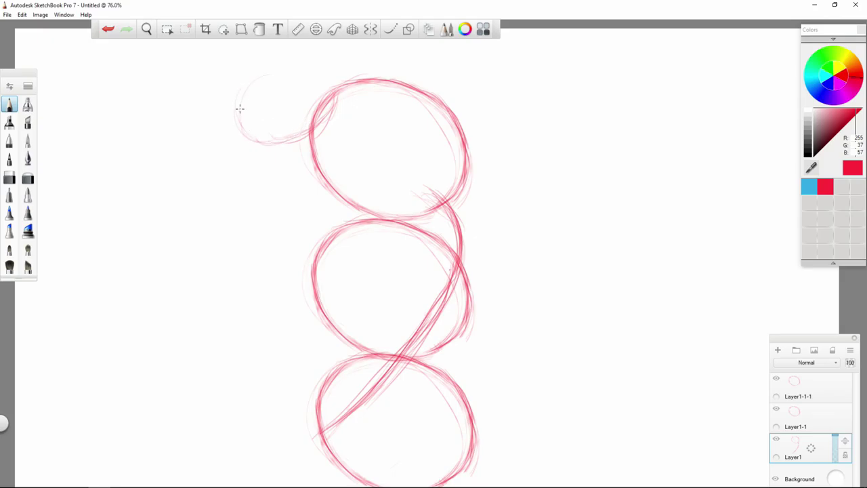
pyautogui.moveTo(238, 108); pyautogui.dragTo(311, 66)
pyautogui.moveTo(262, 77)
pyautogui.mouseDown()
pyautogui.moveTo(309, 67)
pyautogui.moveTo(326, 78)
pyautogui.moveTo(238, 106)
pyautogui.moveTo(239, 119)
pyautogui.mouseUp()
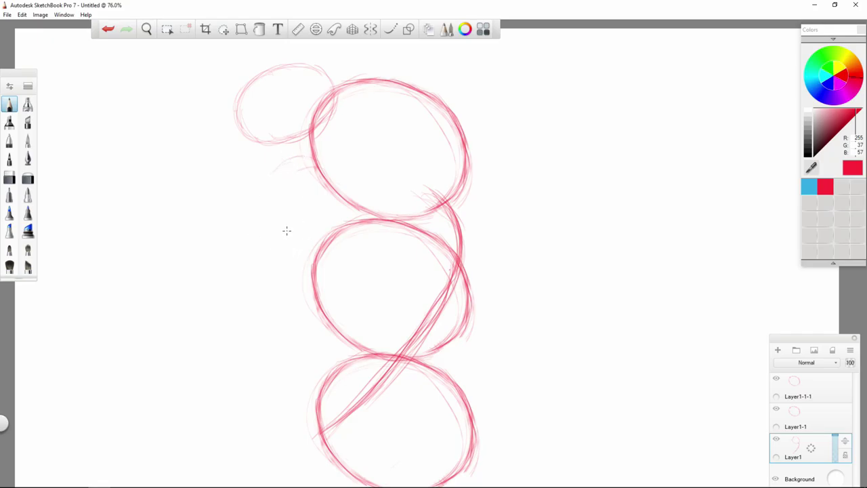
# - Draw three vertical guide lines inside the top oval: one through the middle and one on each side
pyautogui.moveTo(389, 82); pyautogui.dragTo(390, 163)
pyautogui.moveTo(391, 81)
pyautogui.mouseDown()
pyautogui.moveTo(394, 199)
pyautogui.moveTo(394, 69)
pyautogui.moveTo(391, 208)
pyautogui.moveTo(387, 72)
pyautogui.moveTo(386, 204)
pyautogui.mouseUp()
pyautogui.moveTo(351, 111); pyautogui.dragTo(350, 169)
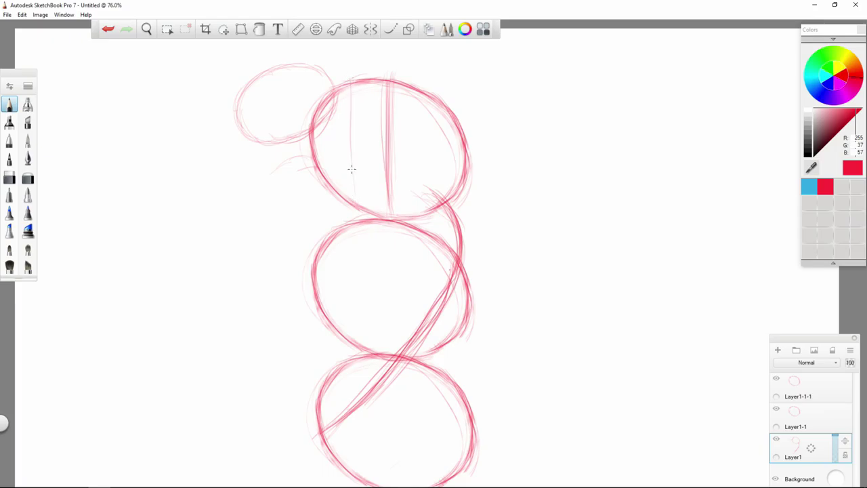
pyautogui.moveTo(351, 75); pyautogui.dragTo(352, 171)
pyautogui.moveTo(349, 122); pyautogui.dragTo(352, 204)
pyautogui.moveTo(426, 95)
pyautogui.mouseDown()
pyautogui.moveTo(424, 197)
pyautogui.moveTo(423, 86)
pyautogui.moveTo(429, 214)
pyautogui.mouseUp()
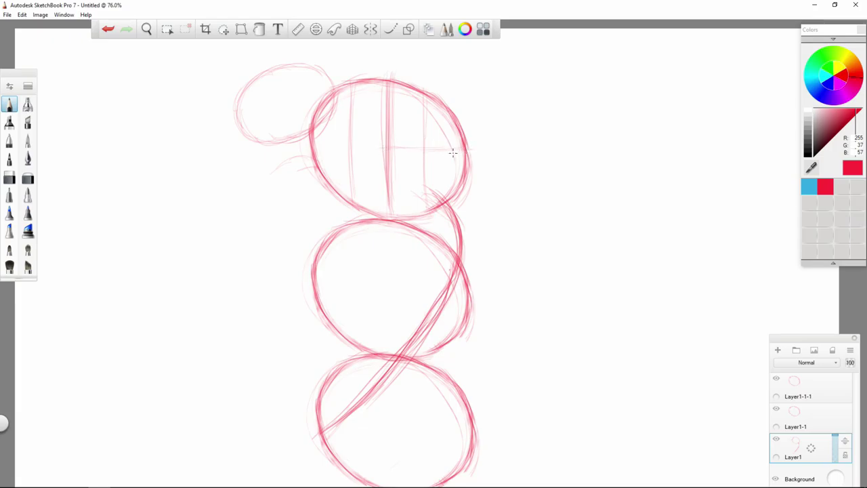
# - Draw three horizontal guide lines across the top oval, at its middle, upper part and lower part
pyautogui.moveTo(367, 149); pyautogui.dragTo(395, 149)
pyautogui.moveTo(317, 151); pyautogui.dragTo(362, 149)
pyautogui.moveTo(344, 115); pyautogui.dragTo(373, 117)
pyautogui.moveTo(393, 180); pyautogui.dragTo(465, 183)
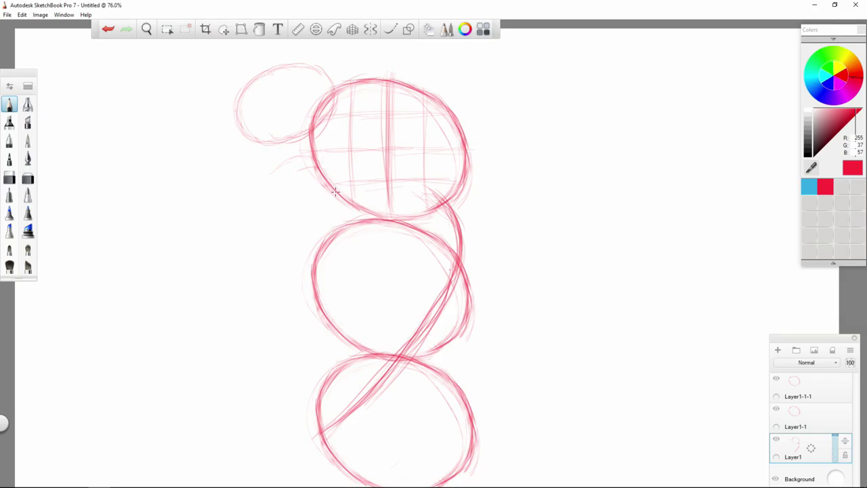
# - Go over the small tilted oval's outline, and sketch a smaller round shape below it beside the top oval's lower left edge
pyautogui.moveTo(309, 130)
pyautogui.mouseDown()
pyautogui.moveTo(262, 148)
pyautogui.moveTo(247, 137)
pyautogui.mouseUp()
pyautogui.moveTo(245, 82); pyautogui.dragTo(273, 143)
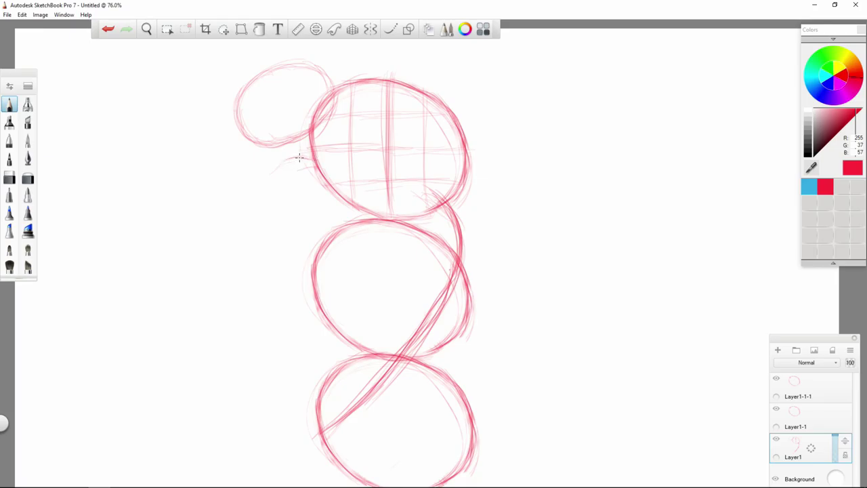
pyautogui.moveTo(297, 157)
pyautogui.mouseDown()
pyautogui.moveTo(260, 198)
pyautogui.moveTo(281, 161)
pyautogui.moveTo(255, 211)
pyautogui.moveTo(265, 174)
pyautogui.moveTo(255, 226)
pyautogui.mouseUp()
pyautogui.hotkey('ctrl', 'z')
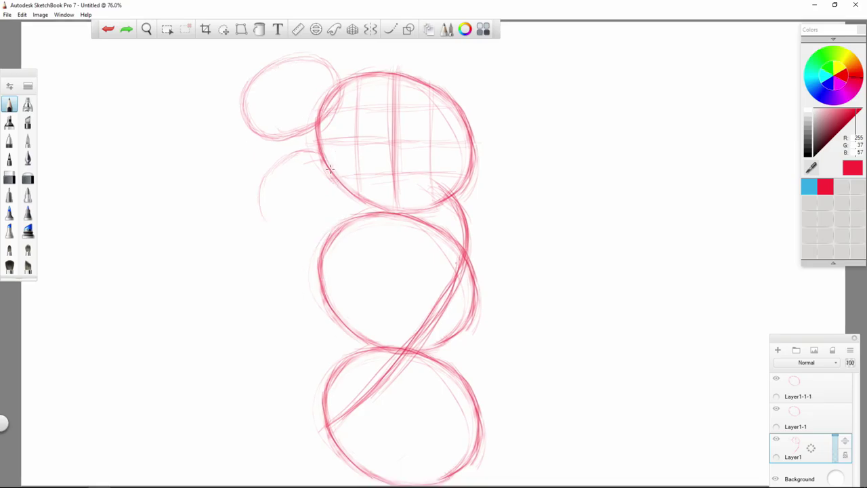
pyautogui.moveTo(333, 178); pyautogui.dragTo(329, 211)
pyautogui.moveTo(329, 198)
pyautogui.mouseDown()
pyautogui.moveTo(299, 225)
pyautogui.moveTo(324, 210)
pyautogui.moveTo(313, 204)
pyautogui.moveTo(278, 215)
pyautogui.moveTo(295, 229)
pyautogui.mouseUp()
pyautogui.moveTo(260, 191)
pyautogui.mouseDown()
pyautogui.moveTo(268, 221)
pyautogui.moveTo(288, 231)
pyautogui.moveTo(314, 220)
pyautogui.moveTo(336, 188)
pyautogui.moveTo(307, 217)
pyautogui.moveTo(269, 213)
pyautogui.moveTo(274, 162)
pyautogui.mouseUp()
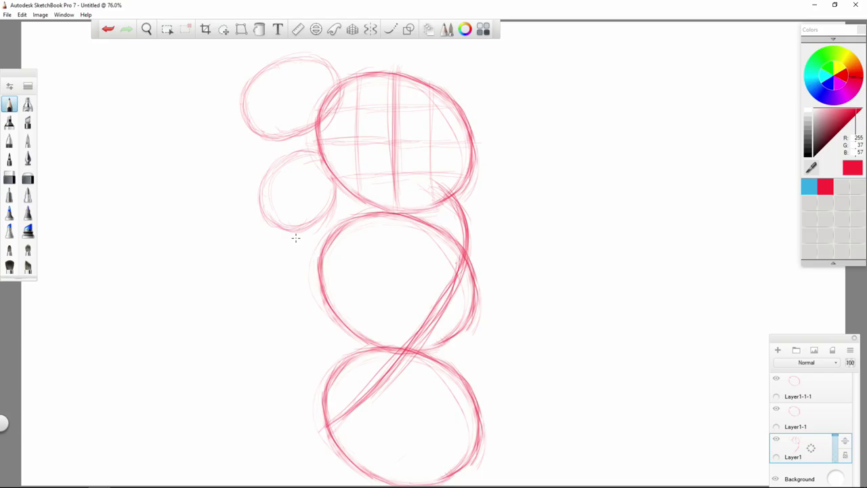
# - Draw a vertical guide line along the outer left side of the two small ovals
pyautogui.moveTo(239, 82); pyautogui.dragTo(238, 229)
pyautogui.press('space')
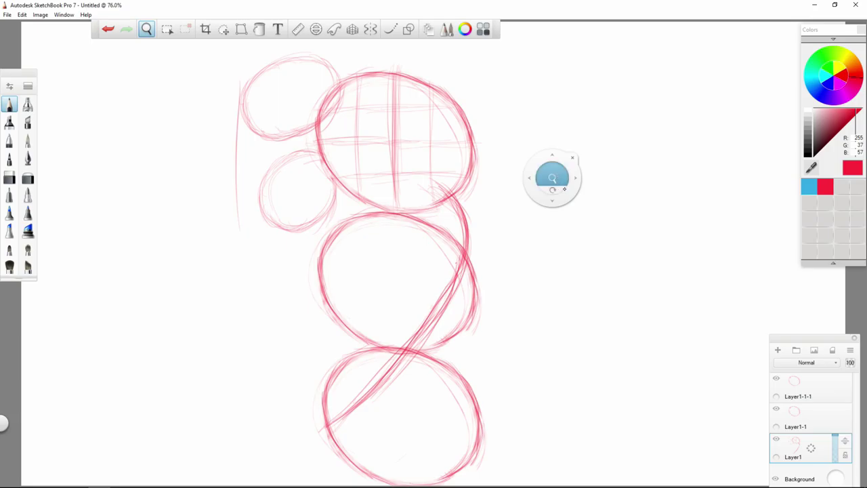
pyautogui.moveTo(575, 190); pyautogui.dragTo(541, 192)
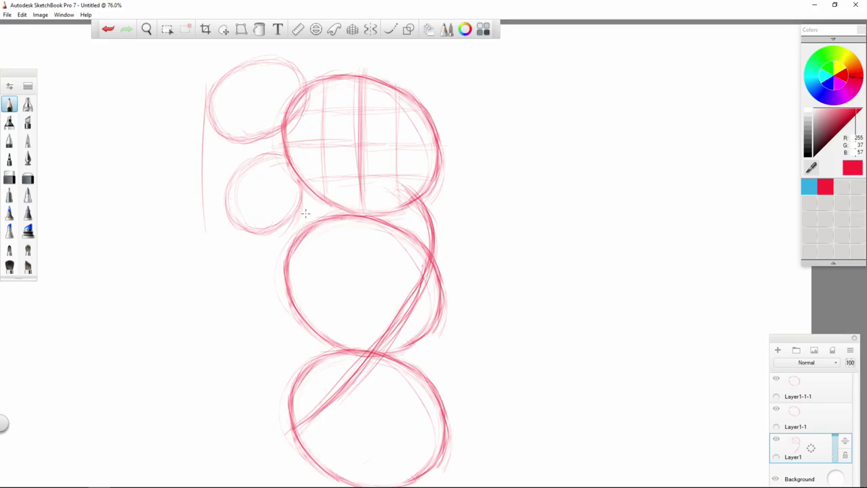
# - Darken the second oval's upper left edge and add a short stroke running inward from it
pyautogui.moveTo(339, 215); pyautogui.dragTo(289, 256)
pyautogui.moveTo(302, 250)
pyautogui.mouseDown()
pyautogui.moveTo(343, 264)
pyautogui.moveTo(298, 251)
pyautogui.moveTo(314, 234)
pyautogui.moveTo(343, 264)
pyautogui.moveTo(325, 255)
pyautogui.mouseUp()
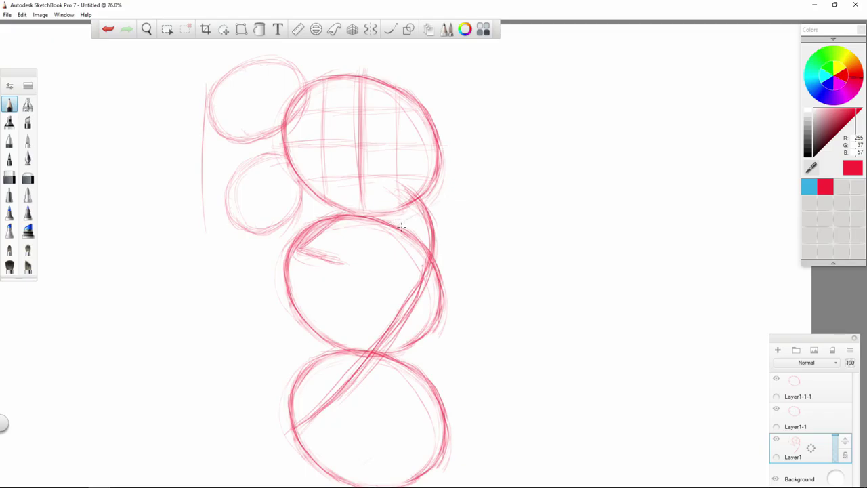
# - Sketch a light curved line from the second oval's upper right edge rising outward to the upper right
pyautogui.moveTo(401, 227)
pyautogui.mouseDown()
pyautogui.moveTo(469, 163)
pyautogui.moveTo(405, 226)
pyautogui.moveTo(467, 175)
pyautogui.mouseUp()
pyautogui.moveTo(432, 214)
pyautogui.mouseDown()
pyautogui.moveTo(468, 185)
pyautogui.moveTo(405, 226)
pyautogui.moveTo(489, 160)
pyautogui.moveTo(461, 193)
pyautogui.moveTo(534, 121)
pyautogui.mouseUp()
pyautogui.moveTo(404, 126)
pyautogui.mouseDown()
pyautogui.moveTo(570, 74)
pyautogui.moveTo(519, 139)
pyautogui.moveTo(545, 110)
pyautogui.mouseUp()
pyautogui.hotkey('ctrl', 'z')
pyautogui.hotkey('ctrl', 'z')
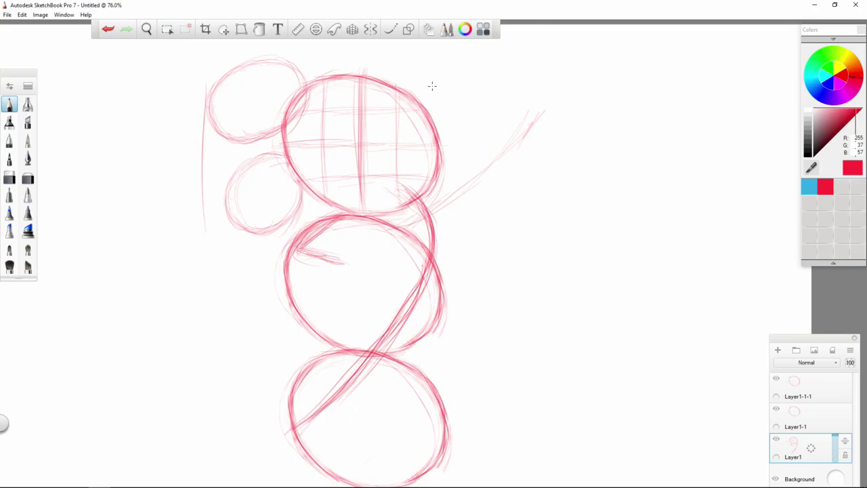
# - Draw vertical guide lines at the top oval's right edge and one oval width farther right, with a horizontal guide from the oval's top
pyautogui.moveTo(432, 86); pyautogui.dragTo(437, 189)
pyautogui.moveTo(577, 81); pyautogui.dragTo(585, 226)
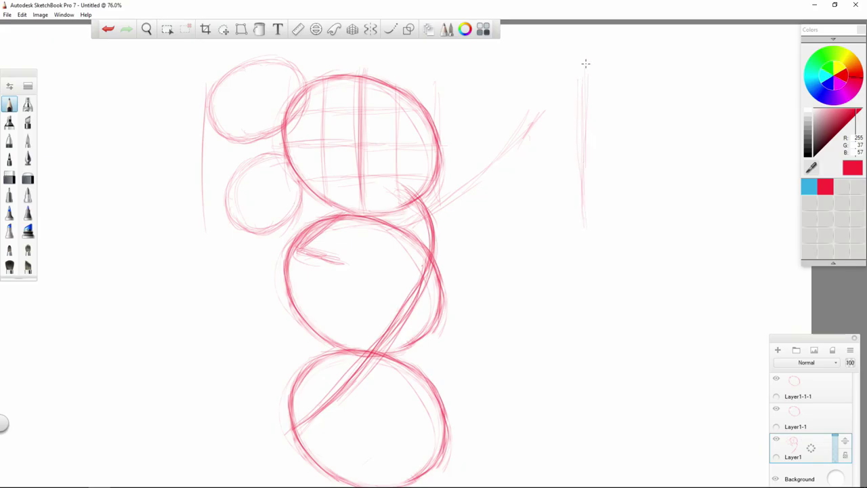
pyautogui.moveTo(587, 64); pyautogui.dragTo(589, 220)
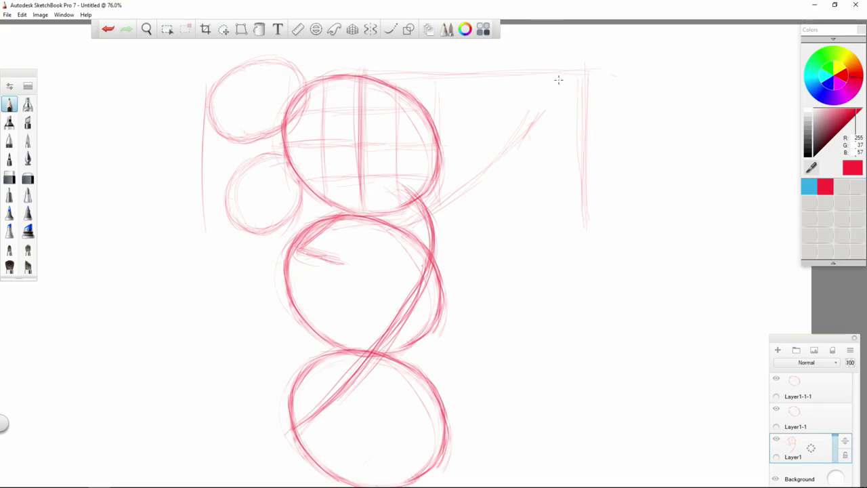
pyautogui.moveTo(584, 31)
pyautogui.mouseDown()
pyautogui.moveTo(528, 83)
pyautogui.moveTo(587, 88)
pyautogui.mouseUp()
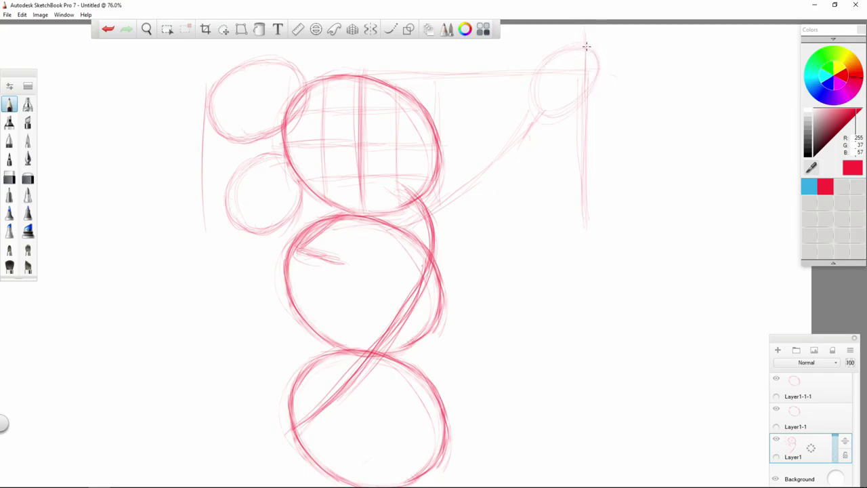
# - Sketch and darken a small tilted oval at the upper end of the rising curved line, overlapping the far vertical guide
pyautogui.moveTo(587, 46); pyautogui.dragTo(593, 68)
pyautogui.moveTo(582, 44)
pyautogui.mouseDown()
pyautogui.moveTo(546, 75)
pyautogui.moveTo(576, 46)
pyautogui.moveTo(532, 95)
pyautogui.mouseUp()
pyautogui.moveTo(548, 60); pyautogui.dragTo(539, 117)
pyautogui.moveTo(533, 85)
pyautogui.mouseDown()
pyautogui.moveTo(548, 112)
pyautogui.moveTo(592, 83)
pyautogui.mouseUp()
pyautogui.moveTo(594, 46)
pyautogui.mouseDown()
pyautogui.moveTo(598, 75)
pyautogui.moveTo(567, 110)
pyautogui.moveTo(535, 64)
pyautogui.mouseUp()
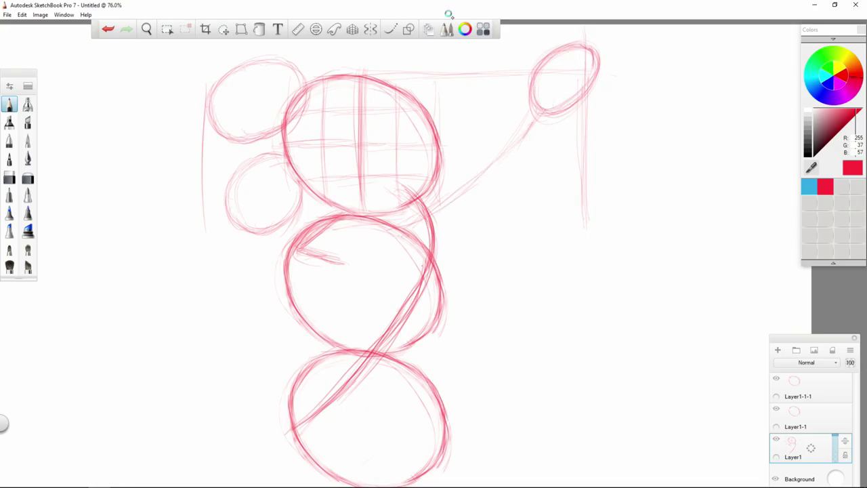
pyautogui.moveTo(430, 114); pyautogui.dragTo(537, 89)
pyautogui.moveTo(527, 93); pyautogui.dragTo(516, 102)
pyautogui.hotkey('ctrl', 'z')
pyautogui.hotkey('ctrl', 'z')
pyautogui.hotkey('ctrl', 'z')
# - Sketch a narrow upright oval overlapping the top oval's right edge, with vertical guide lines marking its width
pyautogui.moveTo(431, 72)
pyautogui.mouseDown()
pyautogui.moveTo(361, 72)
pyautogui.moveTo(462, 75)
pyautogui.mouseUp()
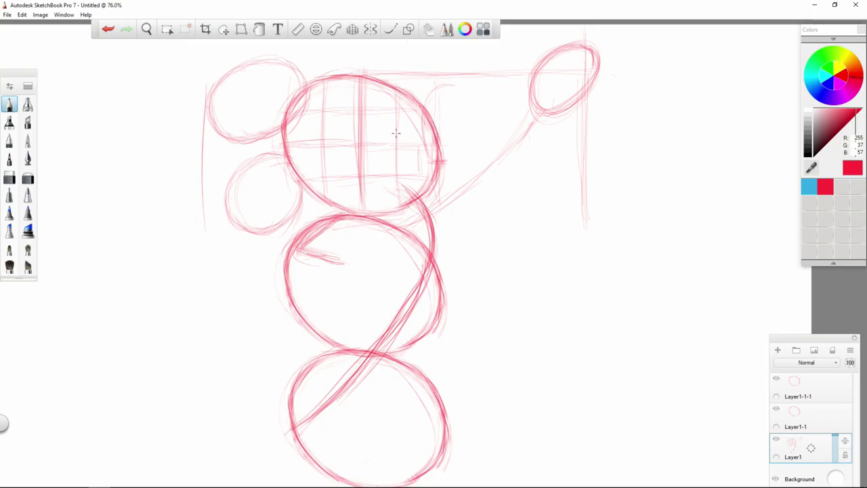
pyautogui.moveTo(397, 88); pyautogui.dragTo(401, 183)
pyautogui.moveTo(439, 88); pyautogui.dragTo(439, 116)
pyautogui.moveTo(467, 85); pyautogui.dragTo(469, 166)
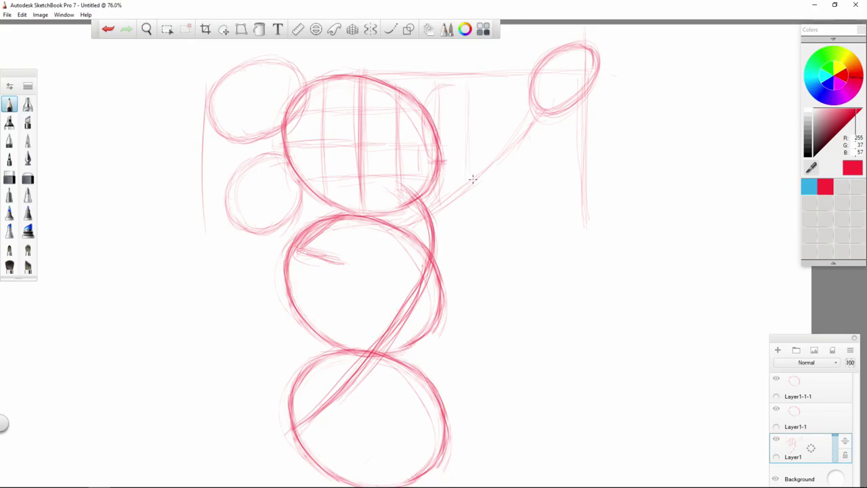
pyautogui.moveTo(431, 95)
pyautogui.mouseDown()
pyautogui.moveTo(471, 88)
pyautogui.moveTo(446, 87)
pyautogui.moveTo(471, 118)
pyautogui.moveTo(462, 93)
pyautogui.moveTo(468, 124)
pyautogui.moveTo(460, 88)
pyautogui.mouseUp()
pyautogui.moveTo(473, 118); pyautogui.dragTo(454, 146)
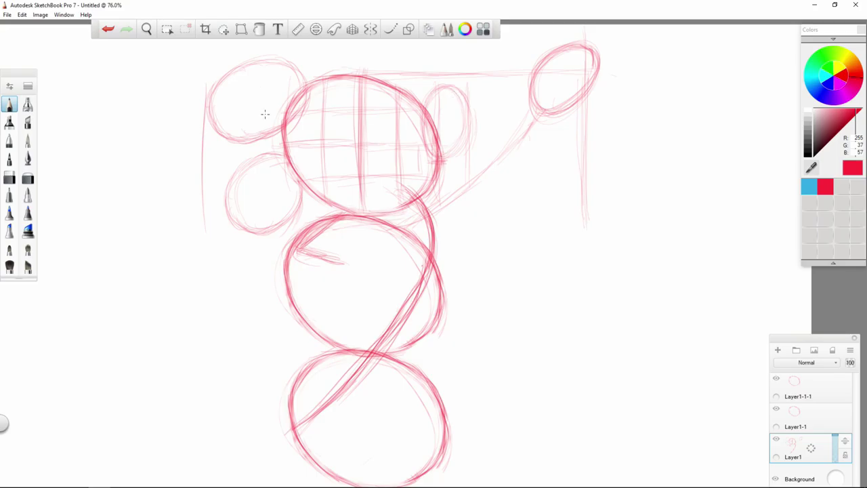
# - Mark a dot inside the far tilted oval and remove the short strokes at the second oval's upper left
pyautogui.click(564, 80)
pyautogui.hotkey('ctrl', 'z')
pyautogui.hotkey('ctrl', 'z')
pyautogui.hotkey('ctrl', 'z')
pyautogui.hotkey('ctrl', 'z')
pyautogui.hotkey('ctrl', 'z')
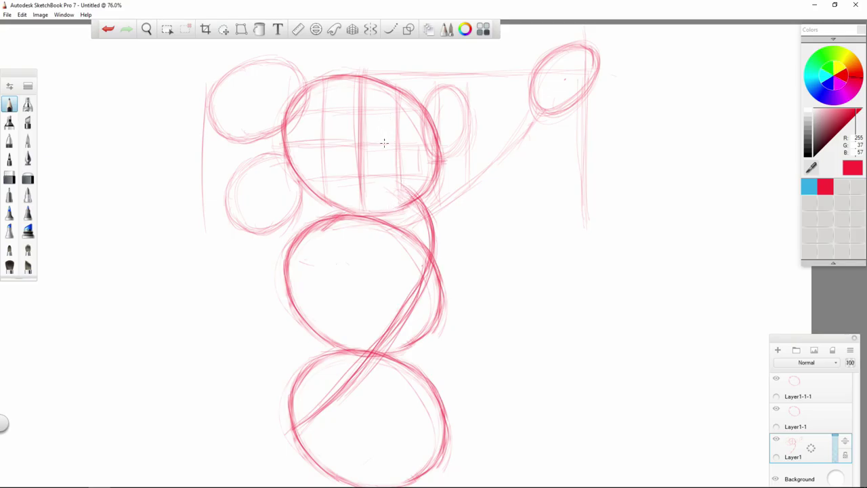
# - Sketch a small circle overlapping the lower right of the top oval and the upper right of the second oval
pyautogui.moveTo(383, 197); pyautogui.dragTo(406, 201)
pyautogui.moveTo(345, 231); pyautogui.dragTo(412, 264)
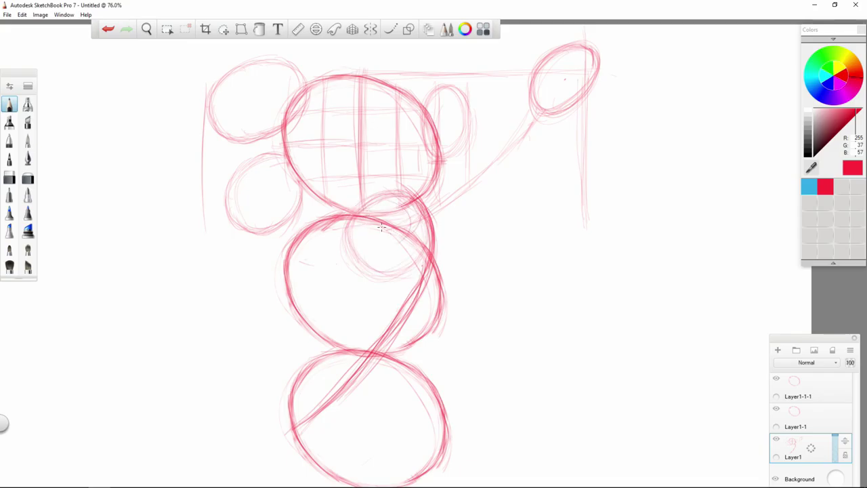
pyautogui.hotkey('ctrl', 'z')
pyautogui.hotkey('ctrl', 'z')
pyautogui.hotkey('ctrl', 'z')
pyautogui.moveTo(402, 200); pyautogui.dragTo(379, 197)
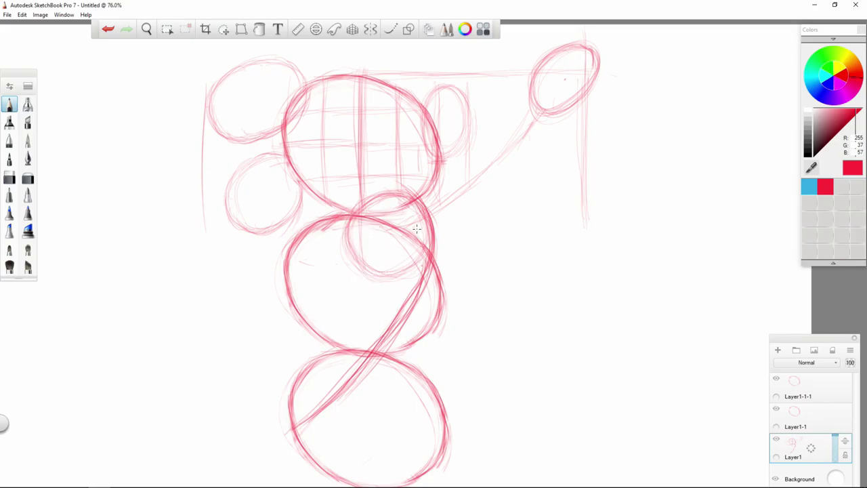
# - Sketch a short pointed limb from the small circle's left side to the second oval's upper left edge
pyautogui.moveTo(372, 283); pyautogui.dragTo(370, 345)
pyautogui.hotkey('ctrl', 'z')
pyautogui.moveTo(350, 247)
pyautogui.mouseDown()
pyautogui.moveTo(298, 255)
pyautogui.moveTo(343, 218)
pyautogui.mouseUp()
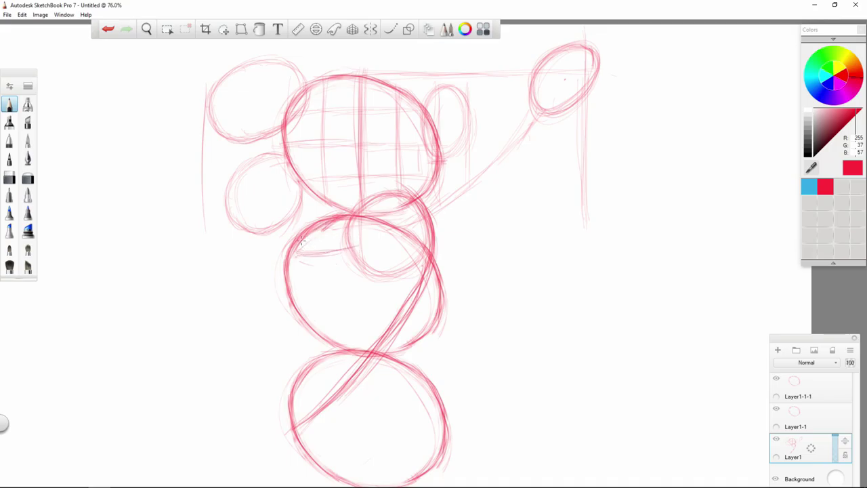
pyautogui.moveTo(300, 239)
pyautogui.mouseDown()
pyautogui.moveTo(330, 223)
pyautogui.moveTo(320, 255)
pyautogui.moveTo(347, 243)
pyautogui.mouseUp()
# - Draw vertical and horizontal guide lines inside the second oval below the small circle, plus a tall vertical guide outside its right edge
pyautogui.moveTo(379, 223); pyautogui.dragTo(376, 332)
pyautogui.moveTo(360, 292); pyautogui.dragTo(425, 289)
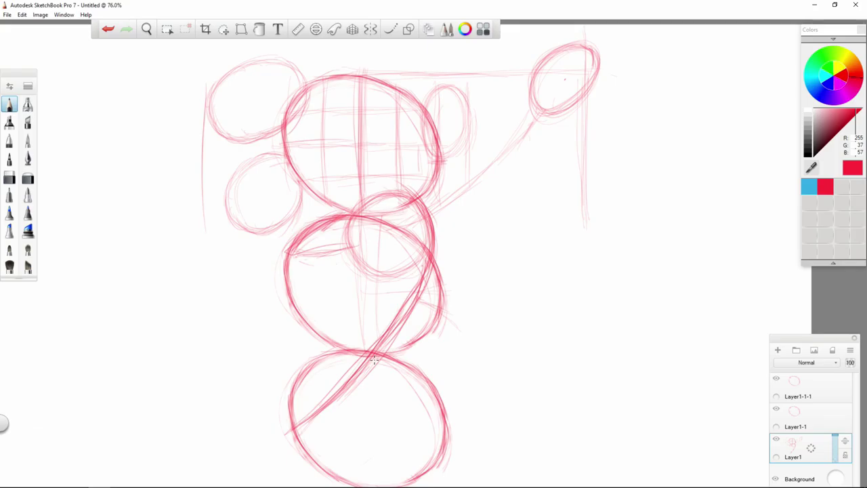
pyautogui.moveTo(530, 210); pyautogui.dragTo(523, 326)
pyautogui.moveTo(522, 218); pyautogui.dragTo(521, 325)
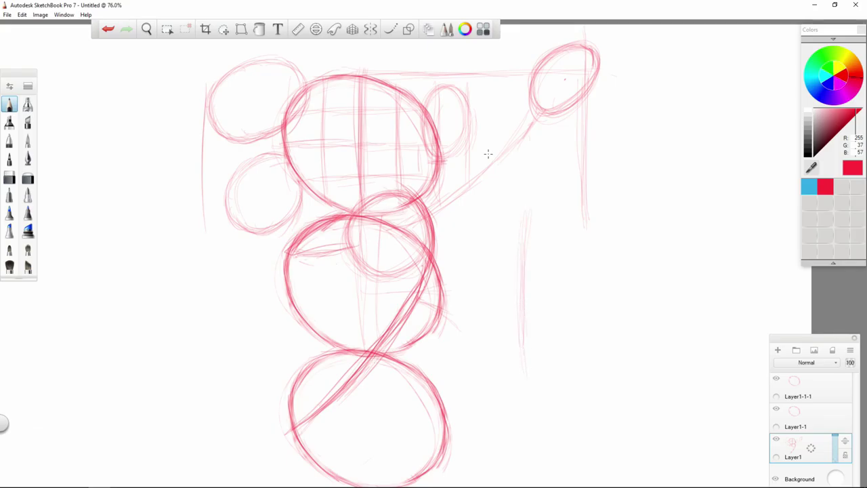
# - Draw a curved limb line from inside the second oval's right edge bending outward and down, darkening it with repeated strokes
pyautogui.moveTo(448, 316); pyautogui.dragTo(487, 347)
pyautogui.moveTo(459, 321); pyautogui.dragTo(506, 388)
pyautogui.moveTo(414, 302)
pyautogui.mouseDown()
pyautogui.moveTo(480, 334)
pyautogui.moveTo(501, 389)
pyautogui.mouseUp()
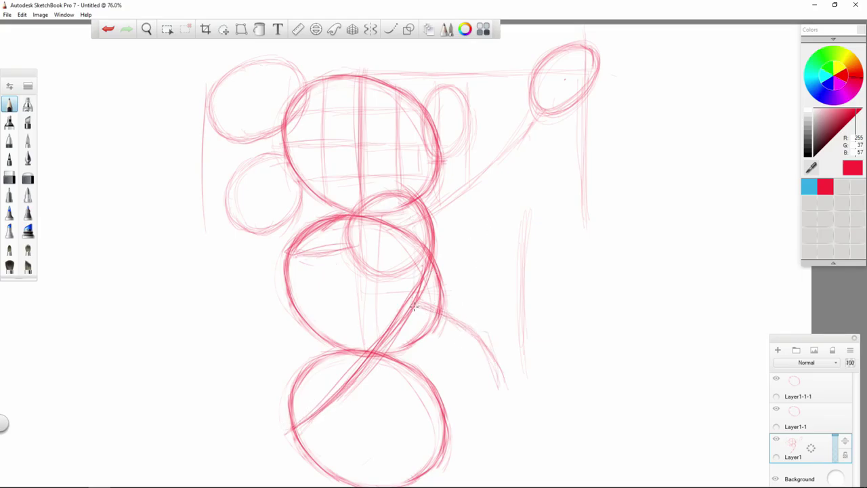
pyautogui.moveTo(417, 307)
pyautogui.mouseDown()
pyautogui.moveTo(466, 324)
pyautogui.moveTo(422, 311)
pyautogui.moveTo(450, 318)
pyautogui.moveTo(489, 358)
pyautogui.moveTo(467, 325)
pyautogui.moveTo(497, 381)
pyautogui.mouseUp()
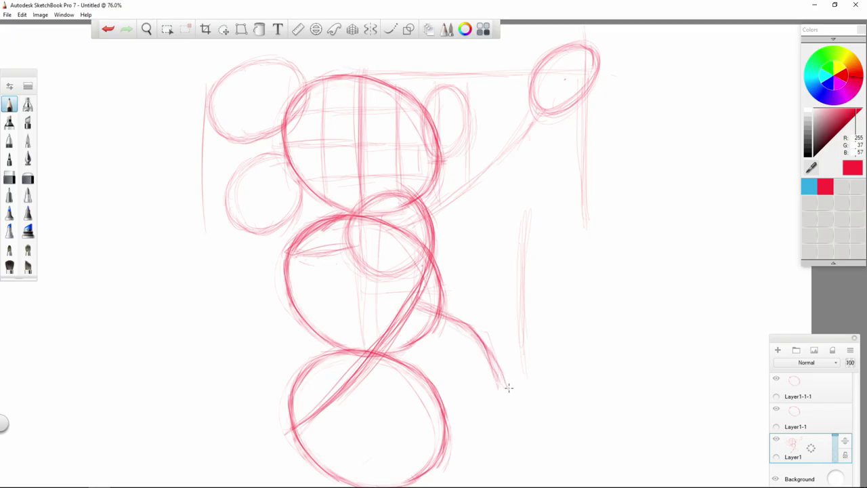
pyautogui.moveTo(491, 384)
pyautogui.mouseDown()
pyautogui.moveTo(563, 339)
pyautogui.moveTo(602, 299)
pyautogui.mouseUp()
pyautogui.moveTo(290, 461); pyautogui.dragTo(233, 434)
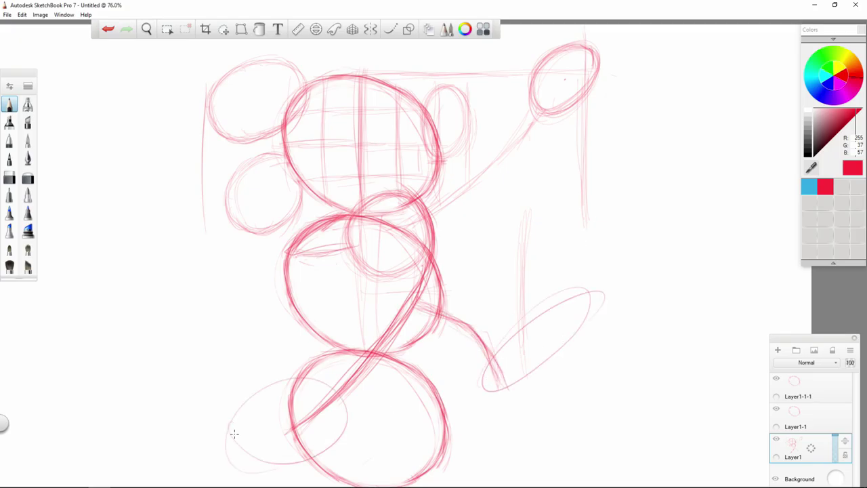
pyautogui.hotkey('ctrl', 'z')
pyautogui.hotkey('ctrl', 'z')
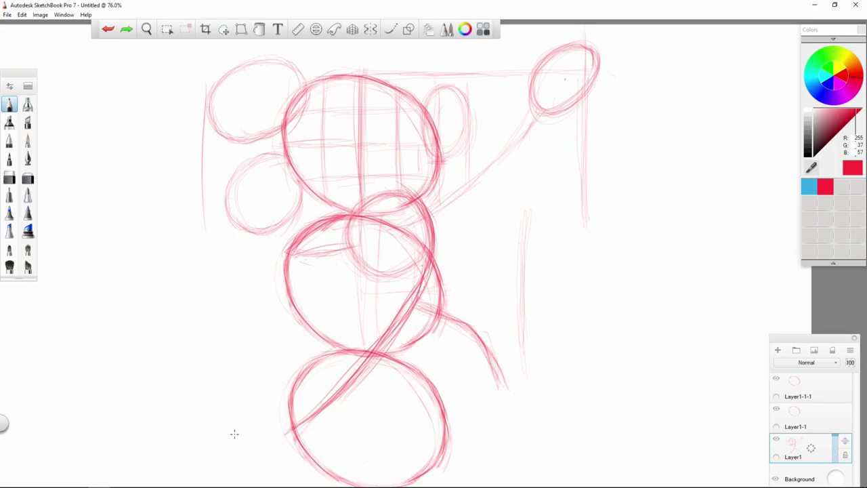
# - Darken the vertical guide inside the second oval and go over the curved limb line extending to the lower right
pyautogui.moveTo(360, 229); pyautogui.dragTo(358, 251)
pyautogui.moveTo(359, 241); pyautogui.dragTo(363, 321)
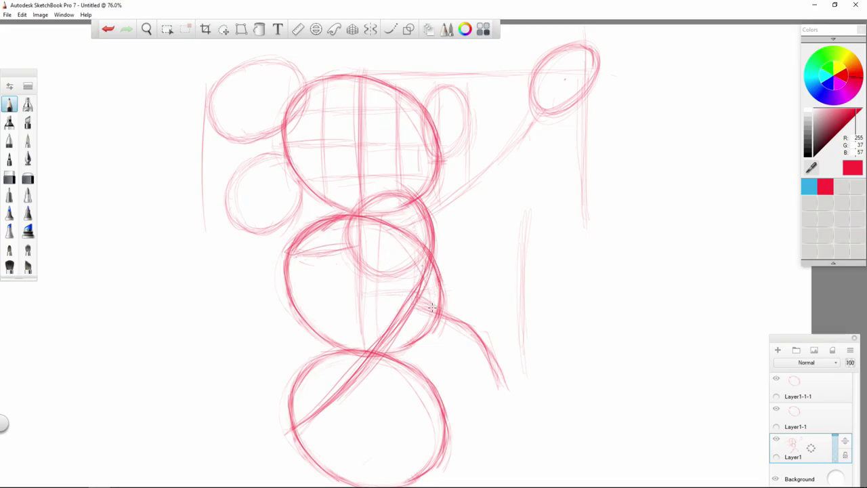
pyautogui.moveTo(451, 311)
pyautogui.mouseDown()
pyautogui.moveTo(421, 288)
pyautogui.moveTo(459, 310)
pyautogui.moveTo(500, 388)
pyautogui.mouseUp()
# - Go over the short horizontal line inside the second oval and mark its left end with a heavy point
pyautogui.moveTo(366, 292); pyautogui.dragTo(405, 294)
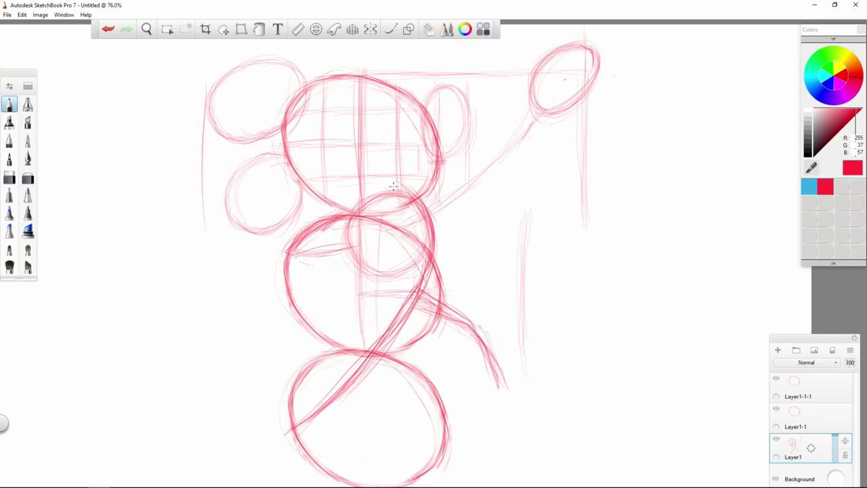
pyautogui.click(359, 292)
pyautogui.moveTo(360, 289); pyautogui.dragTo(374, 292)
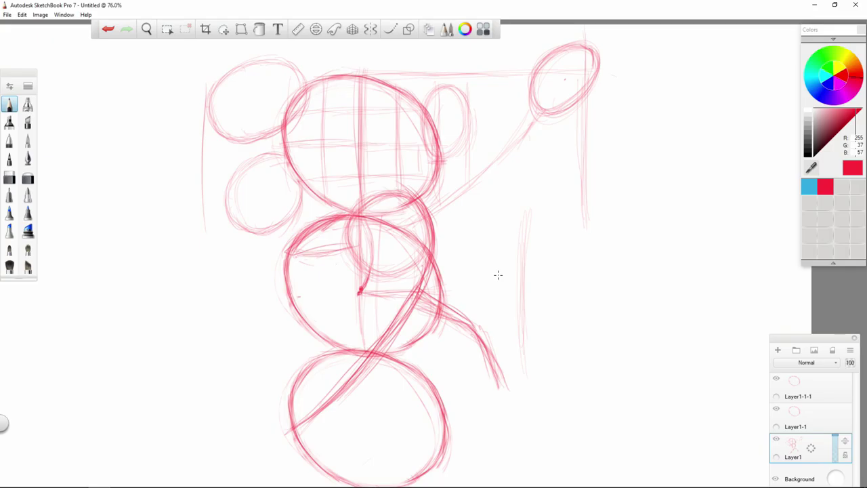
# - Draw a dark vertical guide line far to the right of the second oval and remove the nearer vertical guide
pyautogui.moveTo(596, 226)
pyautogui.mouseDown()
pyautogui.moveTo(598, 352)
pyautogui.moveTo(591, 329)
pyautogui.moveTo(596, 351)
pyautogui.moveTo(596, 338)
pyautogui.mouseUp()
pyautogui.moveTo(531, 283)
pyautogui.mouseDown()
pyautogui.moveTo(565, 350)
pyautogui.moveTo(434, 347)
pyautogui.mouseUp()
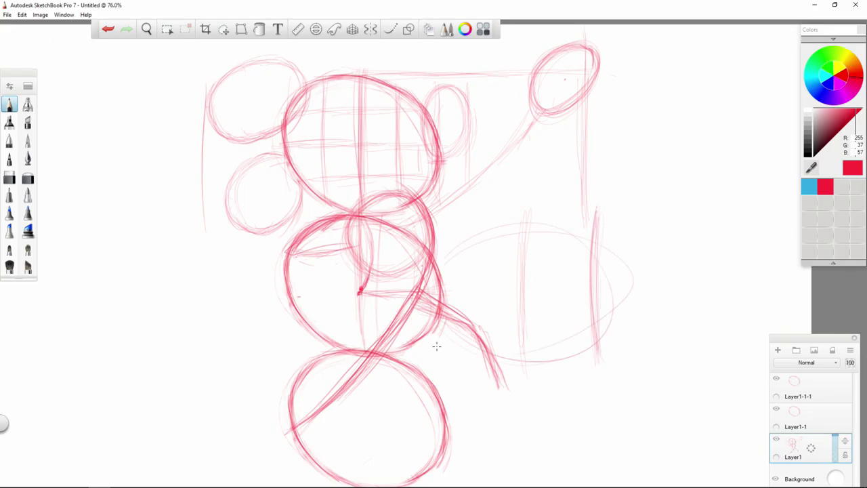
pyautogui.hotkey('ctrl', 'z')
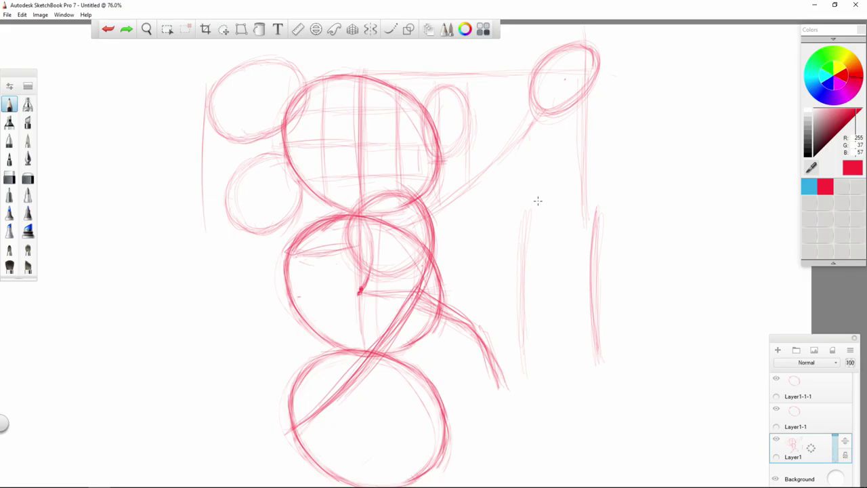
pyautogui.hotkey('ctrl', 'z')
pyautogui.hotkey('ctrl', 'z')
pyautogui.hotkey('ctrl', 'z')
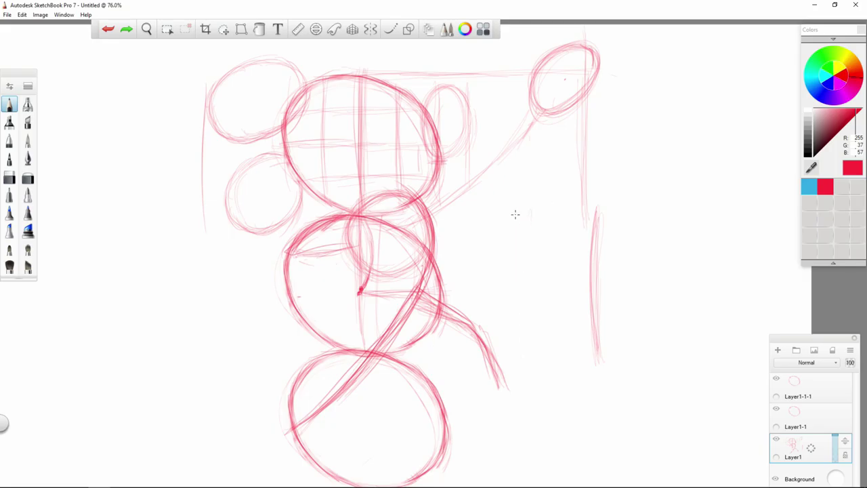
# - Draw two light vertical guides right of the second oval and a curved line from the nearer guide back to the heavy point
pyautogui.moveTo(516, 214); pyautogui.dragTo(526, 368)
pyautogui.moveTo(481, 223); pyautogui.dragTo(480, 318)
pyautogui.moveTo(542, 222); pyautogui.dragTo(542, 345)
pyautogui.moveTo(361, 278); pyautogui.dragTo(364, 304)
pyautogui.hotkey('ctrl', 'z')
pyautogui.moveTo(482, 266); pyautogui.dragTo(411, 293)
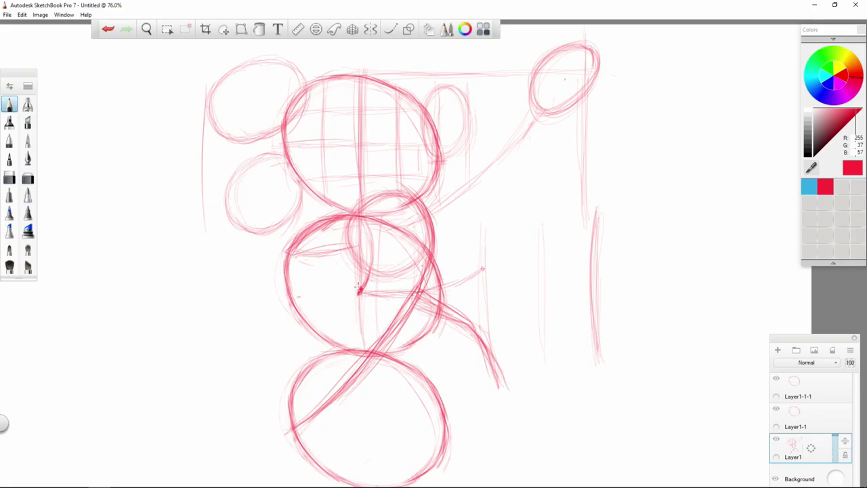
pyautogui.moveTo(359, 287)
pyautogui.mouseDown()
pyautogui.moveTo(410, 293)
pyautogui.moveTo(359, 289)
pyautogui.moveTo(430, 288)
pyautogui.moveTo(427, 294)
pyautogui.moveTo(408, 294)
pyautogui.moveTo(446, 284)
pyautogui.moveTo(427, 292)
pyautogui.mouseUp()
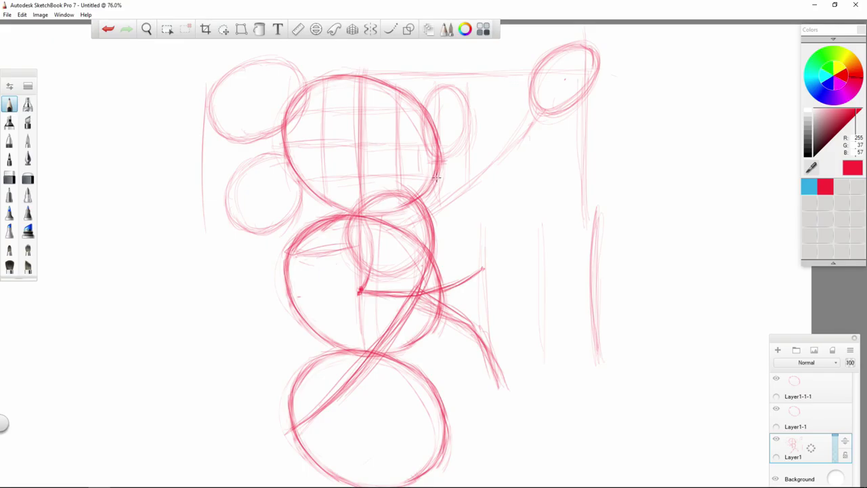
# - Draw a slanted line from the top oval's lower right edge down to the outer tip of the curved line
pyautogui.moveTo(437, 178)
pyautogui.mouseDown()
pyautogui.moveTo(445, 206)
pyautogui.moveTo(477, 246)
pyautogui.mouseUp()
pyautogui.hotkey('ctrl', 'z')
pyautogui.moveTo(448, 208); pyautogui.dragTo(481, 266)
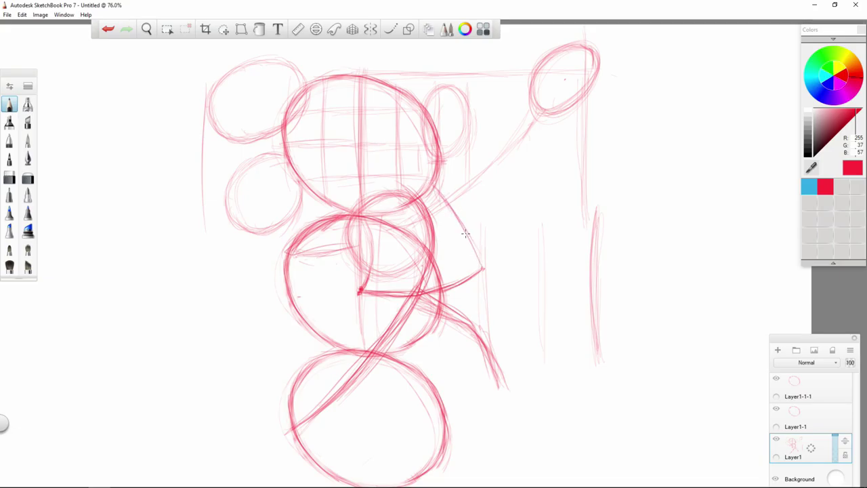
pyautogui.moveTo(429, 182); pyautogui.dragTo(461, 219)
pyautogui.moveTo(432, 184); pyautogui.dragTo(463, 224)
pyautogui.moveTo(428, 193)
pyautogui.mouseDown()
pyautogui.moveTo(477, 250)
pyautogui.moveTo(447, 202)
pyautogui.moveTo(477, 256)
pyautogui.mouseUp()
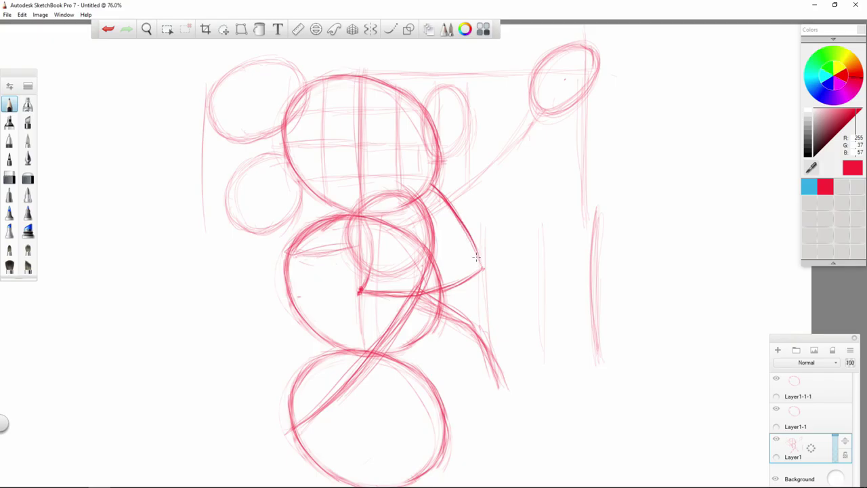
# - Darken the slanted line, the inner curve through the small circle, and the lower curve meeting the heavy point
pyautogui.moveTo(461, 225); pyautogui.dragTo(480, 264)
pyautogui.moveTo(439, 191); pyautogui.dragTo(476, 262)
pyautogui.moveTo(363, 217); pyautogui.dragTo(371, 260)
pyautogui.moveTo(361, 291); pyautogui.dragTo(466, 278)
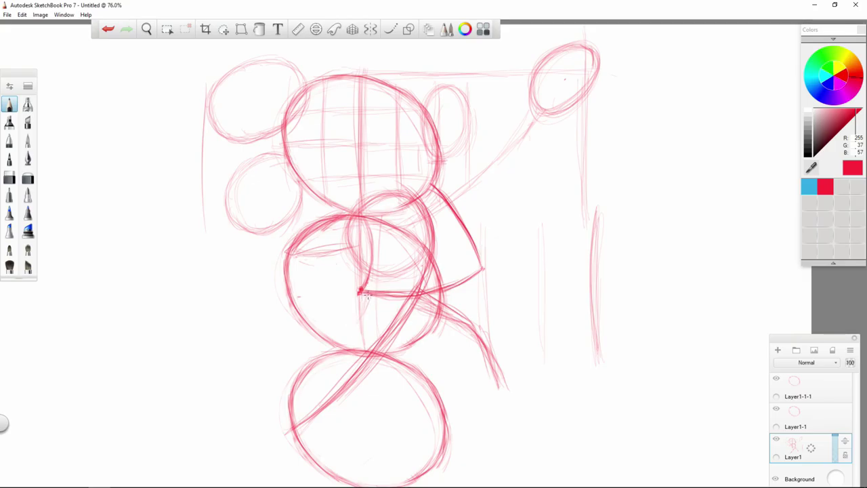
# - Draw the back trouser leg from the heavy point down to the lowest oval and close its hem with a short curve
pyautogui.moveTo(368, 296); pyautogui.dragTo(345, 347)
pyautogui.moveTo(365, 298)
pyautogui.mouseDown()
pyautogui.moveTo(332, 346)
pyautogui.moveTo(347, 329)
pyautogui.moveTo(343, 339)
pyautogui.moveTo(367, 290)
pyautogui.moveTo(324, 349)
pyautogui.mouseUp()
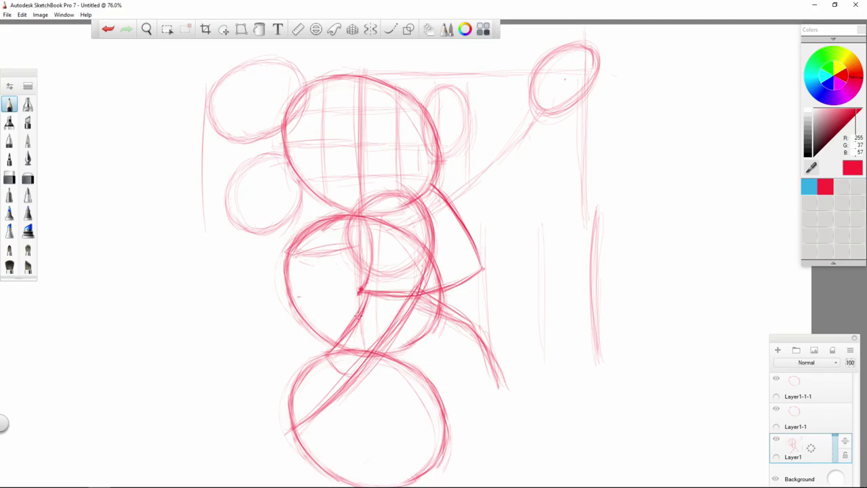
pyautogui.moveTo(354, 339)
pyautogui.mouseDown()
pyautogui.moveTo(374, 334)
pyautogui.moveTo(381, 348)
pyautogui.mouseUp()
pyautogui.hotkey('ctrl', 'z')
pyautogui.moveTo(436, 270); pyautogui.dragTo(434, 264)
# - Sketch a separate circle with a bent line beside it in blank space, and start a light knee curve below the slanted line's tip
pyautogui.moveTo(693, 201)
pyautogui.mouseDown()
pyautogui.moveTo(726, 184)
pyautogui.moveTo(710, 167)
pyautogui.moveTo(727, 192)
pyautogui.moveTo(712, 171)
pyautogui.moveTo(724, 209)
pyautogui.moveTo(727, 184)
pyautogui.moveTo(688, 264)
pyautogui.mouseUp()
pyautogui.moveTo(715, 229); pyautogui.dragTo(675, 275)
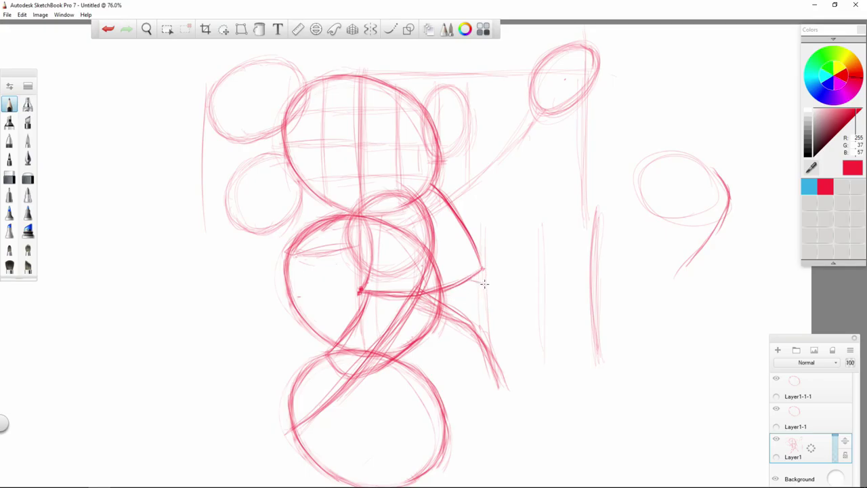
pyautogui.moveTo(493, 290); pyautogui.dragTo(493, 296)
# - Draw light vertical guide lines between the knee curve and the dark vertical guide
pyautogui.moveTo(536, 365); pyautogui.dragTo(536, 222)
pyautogui.moveTo(597, 305); pyautogui.dragTo(599, 272)
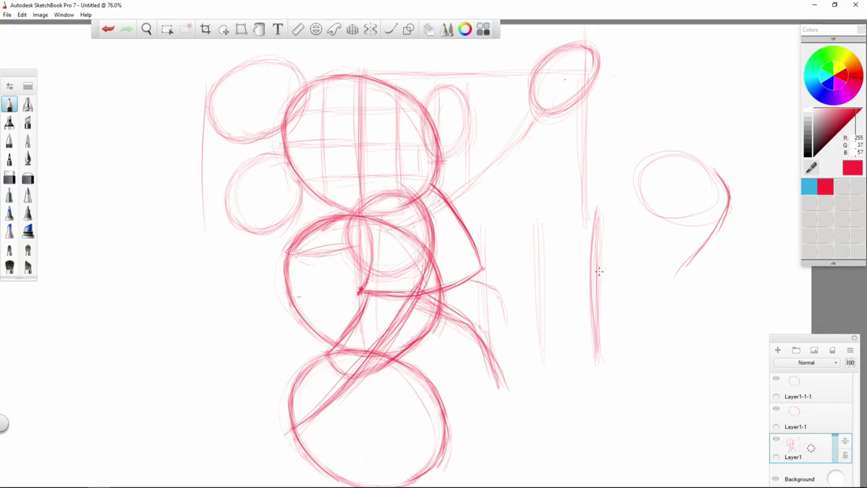
pyautogui.moveTo(519, 245); pyautogui.dragTo(520, 288)
pyautogui.moveTo(521, 216); pyautogui.dragTo(523, 343)
pyautogui.moveTo(528, 221); pyautogui.dragTo(522, 289)
pyautogui.moveTo(528, 224); pyautogui.dragTo(524, 305)
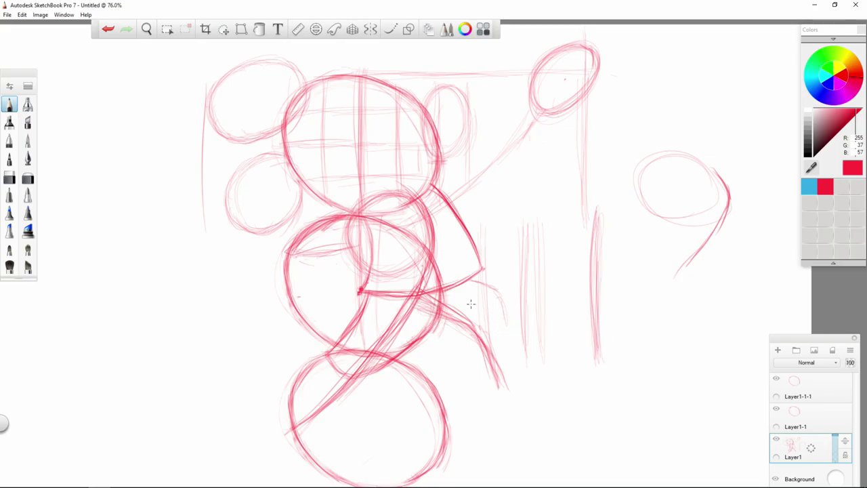
# - Draw light horizontal guide lines from the front leg across the vertical guides to the dark vertical guide
pyautogui.moveTo(418, 339); pyautogui.dragTo(581, 337)
pyautogui.moveTo(405, 357); pyautogui.dragTo(607, 356)
pyautogui.moveTo(468, 316); pyautogui.dragTo(584, 310)
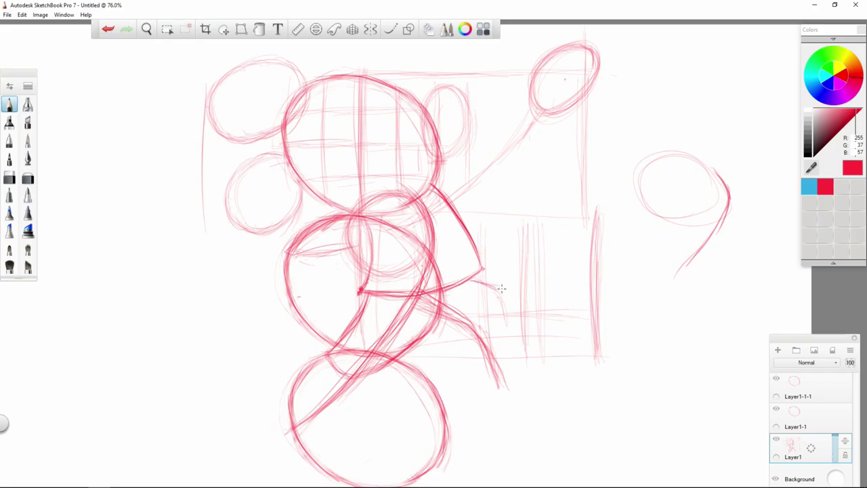
# - Darken the bent knee curve from below the slanted line's tip down to the upper horizontal guide
pyautogui.moveTo(485, 283)
pyautogui.mouseDown()
pyautogui.moveTo(509, 295)
pyautogui.moveTo(519, 313)
pyautogui.mouseUp()
pyautogui.moveTo(495, 284)
pyautogui.mouseDown()
pyautogui.moveTo(473, 274)
pyautogui.moveTo(519, 313)
pyautogui.mouseUp()
pyautogui.press('e')
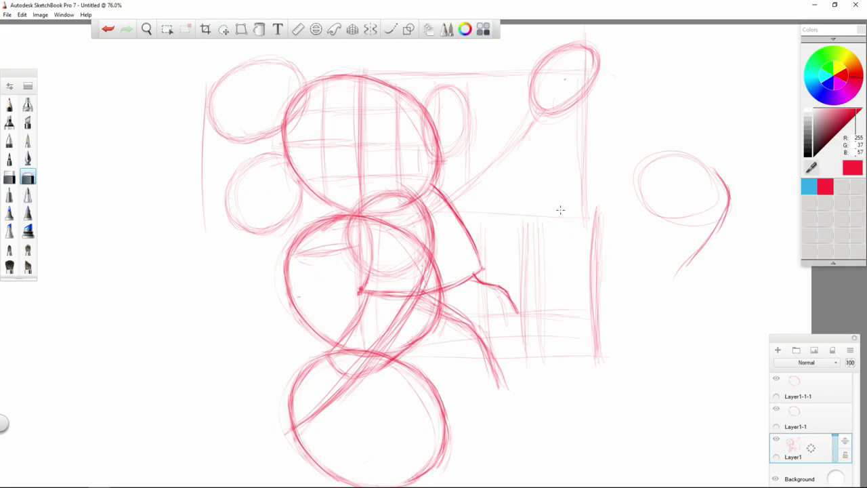
pyautogui.moveTo(595, 250); pyautogui.dragTo(599, 347)
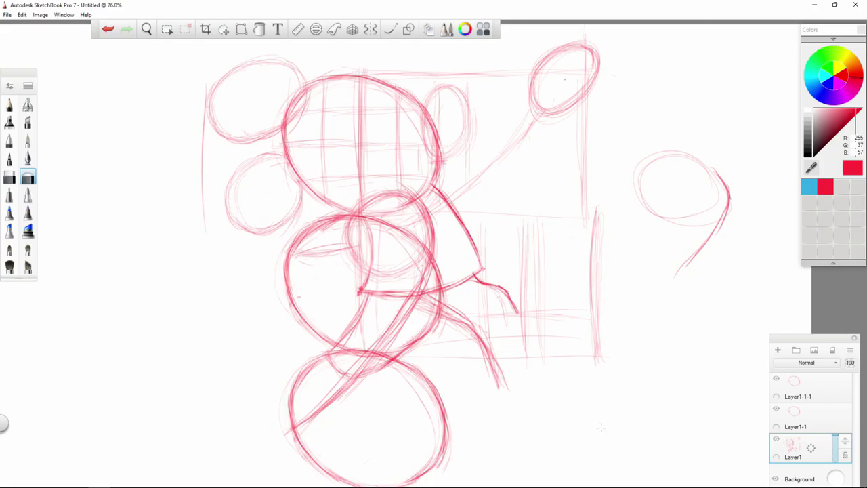
# - Lower the opacity of Layer1-1 and Layer1-1-1 to fade the second and third ovals
pyautogui.click(817, 415)
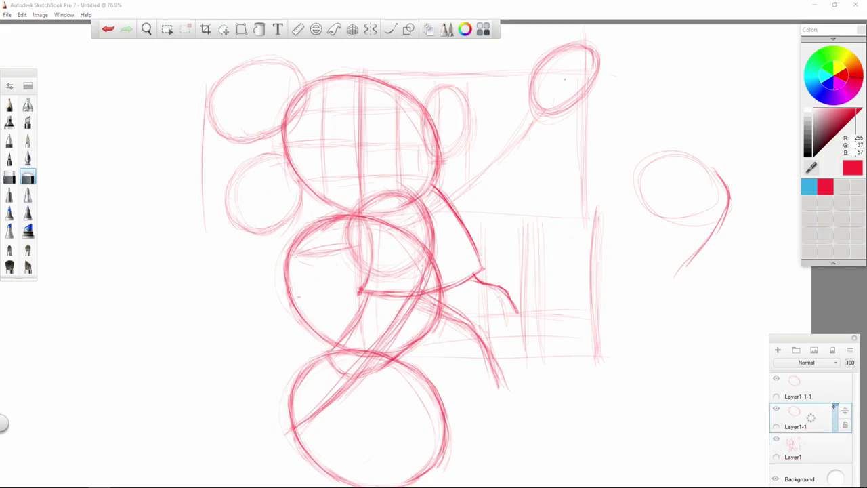
pyautogui.moveTo(837, 411); pyautogui.dragTo(836, 423)
pyautogui.click(835, 384)
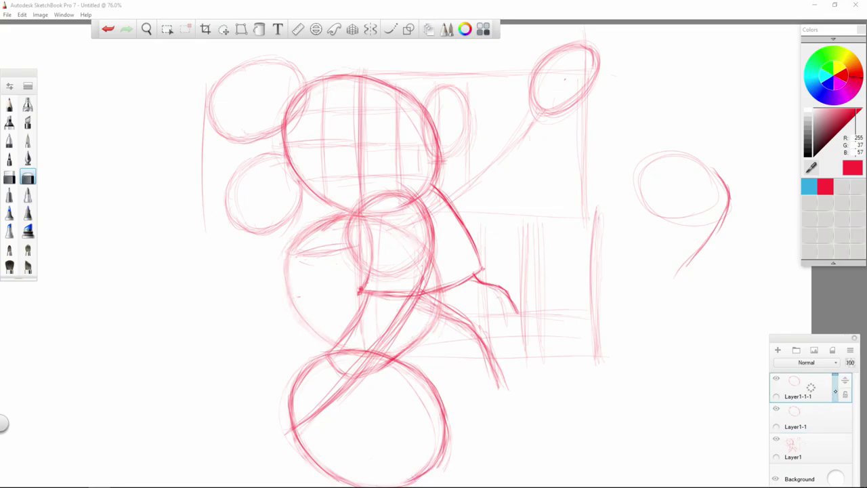
pyautogui.moveTo(834, 384); pyautogui.dragTo(836, 397)
# - On Layer1, pencil the trousers' underside as a curve from the back leg's hem up to the front shin line
pyautogui.click(790, 460)
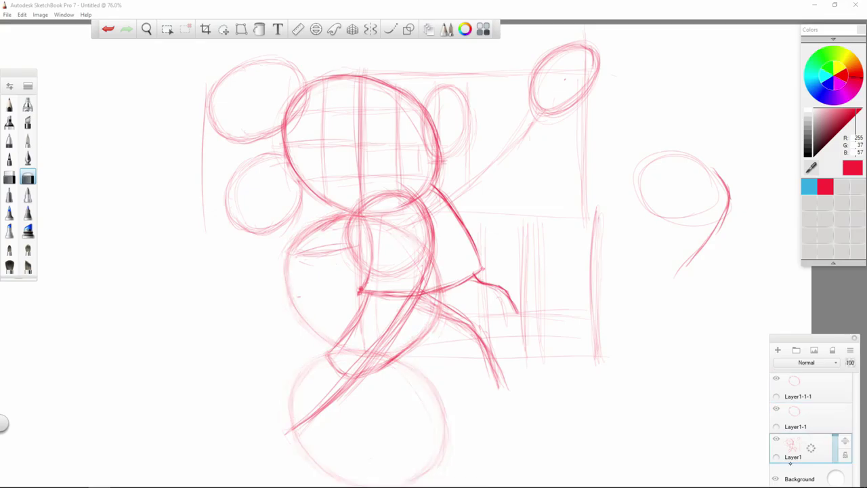
pyautogui.click(9, 105)
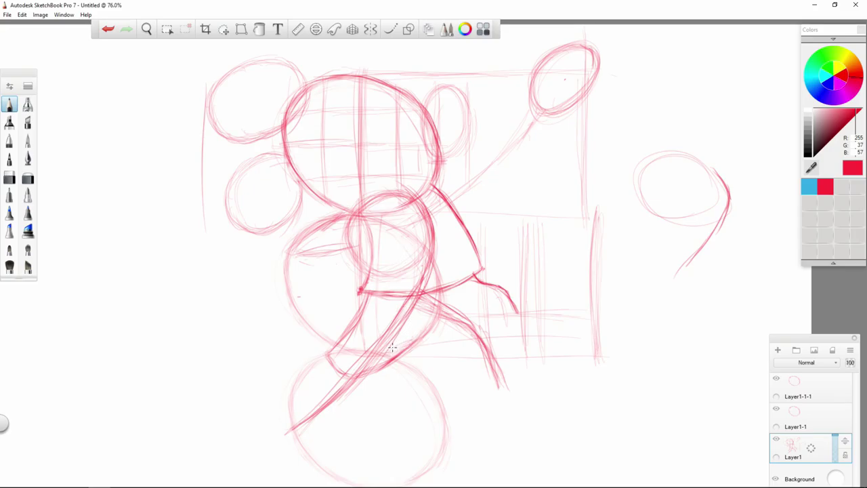
pyautogui.moveTo(392, 349); pyautogui.dragTo(415, 338)
pyautogui.moveTo(434, 332)
pyautogui.mouseDown()
pyautogui.moveTo(481, 328)
pyautogui.moveTo(422, 332)
pyautogui.moveTo(392, 348)
pyautogui.moveTo(465, 325)
pyautogui.mouseUp()
pyautogui.moveTo(408, 340)
pyautogui.mouseDown()
pyautogui.moveTo(386, 351)
pyautogui.moveTo(460, 322)
pyautogui.mouseUp()
pyautogui.moveTo(413, 342); pyautogui.dragTo(434, 334)
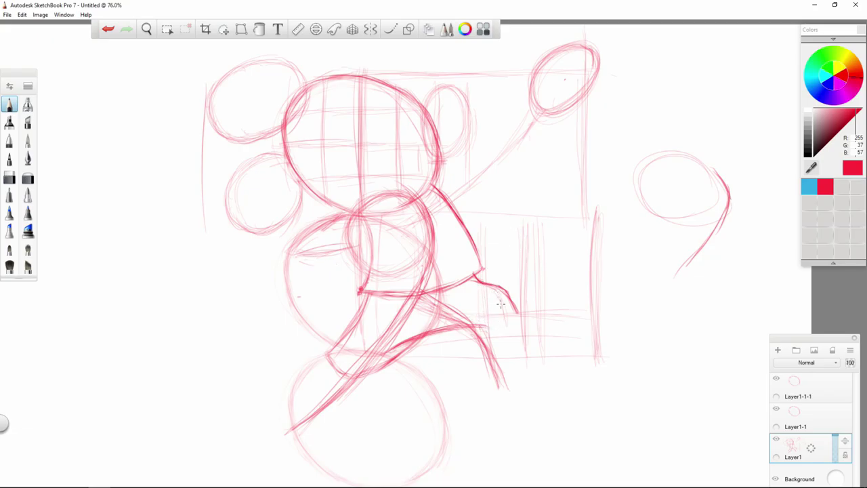
# - Darken the knee curve, the trousers' underside, the back leg's outer edge and the line leading into the front shin
pyautogui.moveTo(487, 287)
pyautogui.mouseDown()
pyautogui.moveTo(504, 291)
pyautogui.moveTo(490, 286)
pyautogui.moveTo(506, 293)
pyautogui.moveTo(512, 315)
pyautogui.moveTo(513, 300)
pyautogui.moveTo(515, 308)
pyautogui.mouseUp()
pyautogui.moveTo(471, 324)
pyautogui.mouseDown()
pyautogui.moveTo(483, 320)
pyautogui.moveTo(389, 355)
pyautogui.mouseUp()
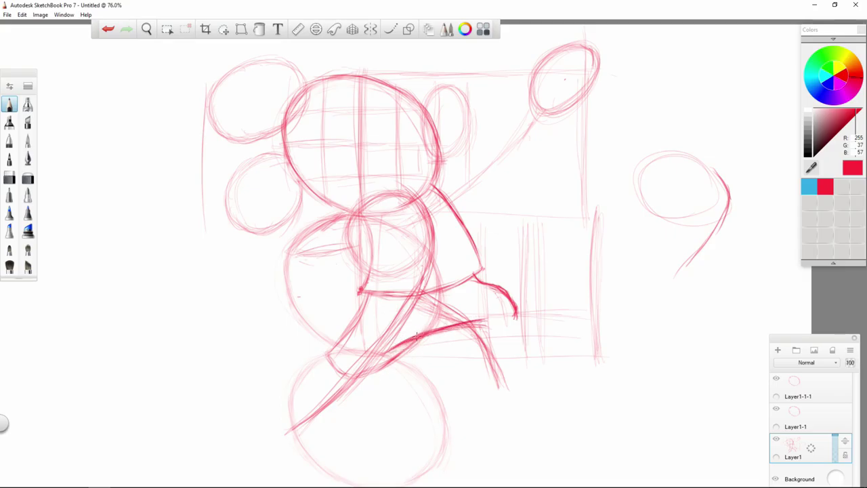
pyautogui.moveTo(414, 340); pyautogui.dragTo(370, 369)
pyautogui.moveTo(405, 347); pyautogui.dragTo(363, 381)
pyautogui.moveTo(337, 342)
pyautogui.mouseDown()
pyautogui.moveTo(324, 354)
pyautogui.moveTo(362, 307)
pyautogui.moveTo(336, 349)
pyautogui.mouseUp()
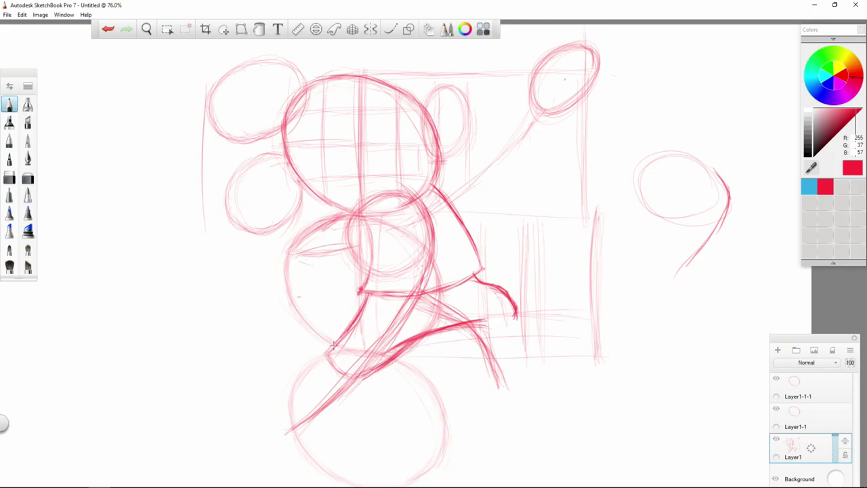
pyautogui.moveTo(360, 310)
pyautogui.mouseDown()
pyautogui.moveTo(329, 351)
pyautogui.moveTo(363, 293)
pyautogui.moveTo(329, 351)
pyautogui.mouseUp()
pyautogui.moveTo(455, 326); pyautogui.dragTo(484, 348)
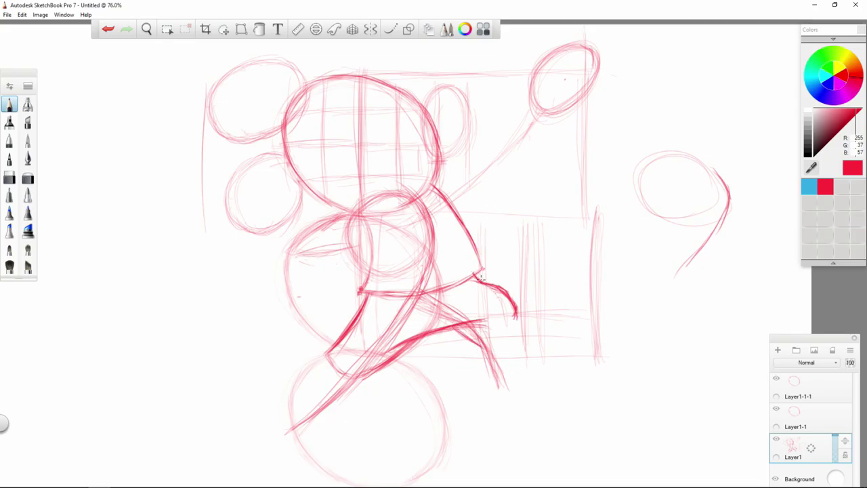
# - Erase the knee curve, redraw it slightly wider, and close the front trouser leg with a curve back to the shin line
pyautogui.moveTo(480, 278)
pyautogui.mouseDown()
pyautogui.moveTo(516, 314)
pyautogui.moveTo(505, 295)
pyautogui.mouseUp()
pyautogui.click(27, 177)
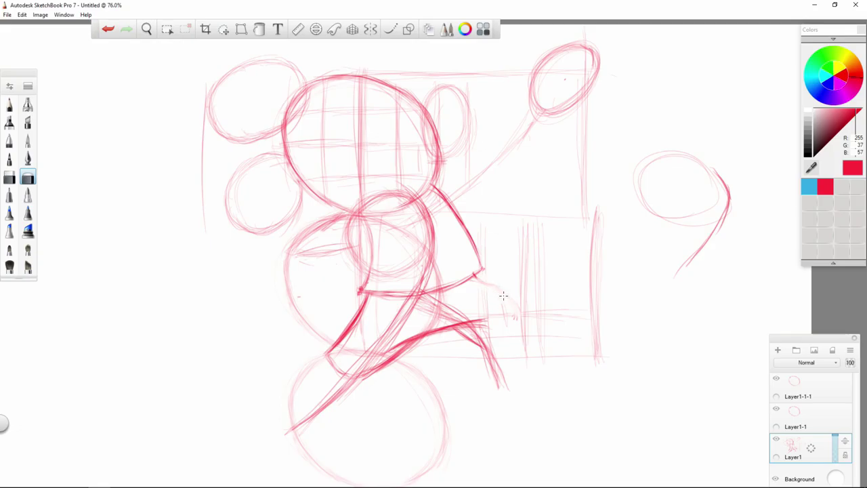
pyautogui.click(9, 103)
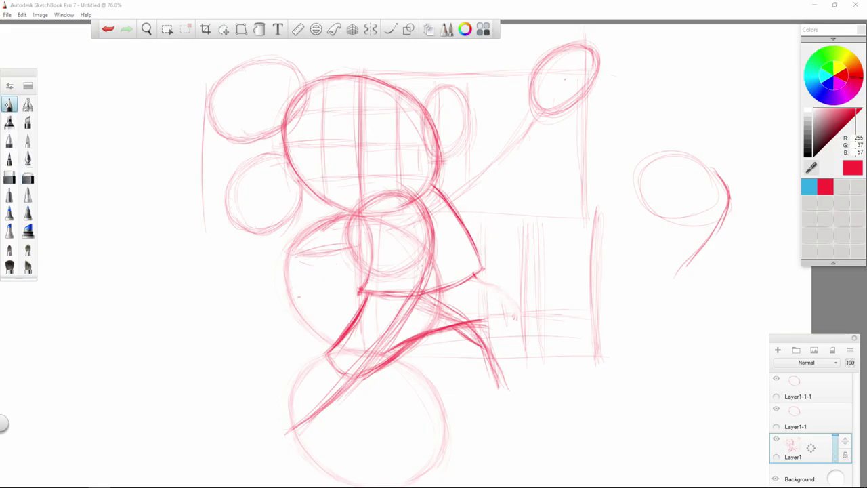
pyautogui.moveTo(473, 273); pyautogui.dragTo(482, 283)
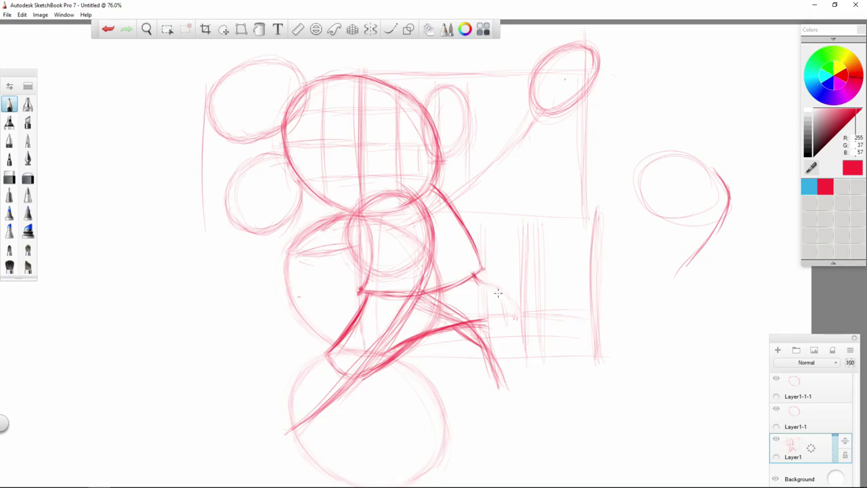
pyautogui.moveTo(479, 279)
pyautogui.mouseDown()
pyautogui.moveTo(511, 295)
pyautogui.moveTo(517, 309)
pyautogui.moveTo(516, 298)
pyautogui.moveTo(508, 296)
pyautogui.moveTo(518, 316)
pyautogui.moveTo(508, 292)
pyautogui.moveTo(480, 274)
pyautogui.moveTo(520, 318)
pyautogui.mouseUp()
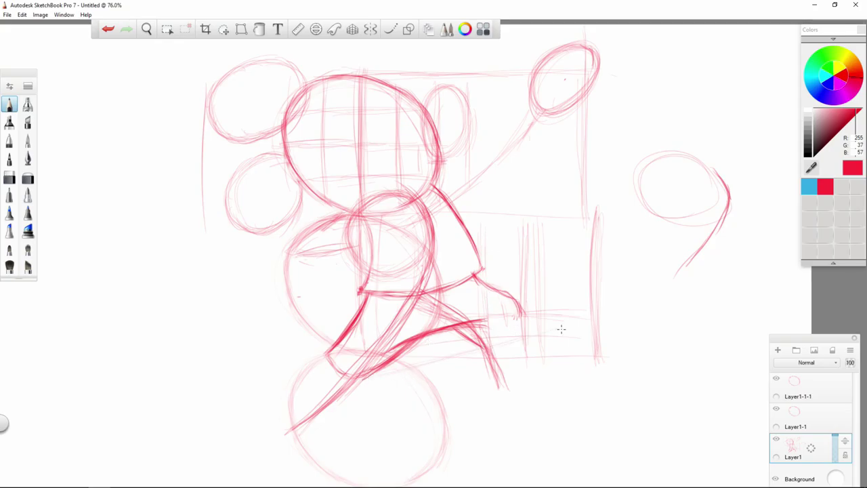
pyautogui.moveTo(360, 374); pyautogui.dragTo(363, 379)
pyautogui.moveTo(521, 311)
pyautogui.mouseDown()
pyautogui.moveTo(500, 339)
pyautogui.moveTo(518, 325)
pyautogui.moveTo(521, 299)
pyautogui.moveTo(518, 315)
pyautogui.moveTo(508, 290)
pyautogui.moveTo(479, 270)
pyautogui.moveTo(521, 303)
pyautogui.moveTo(491, 346)
pyautogui.mouseUp()
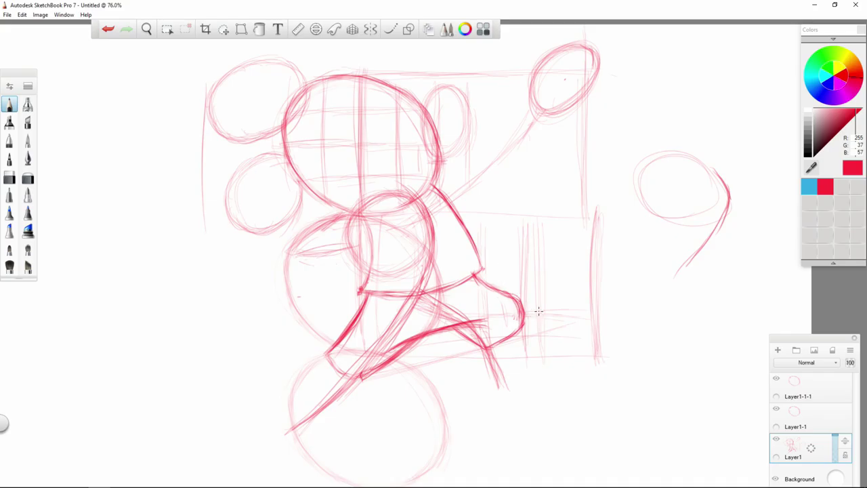
# - Sketch a small side study of a straight trouser leg with a rolled cuff over a shoe in blank space
pyautogui.moveTo(88, 185)
pyautogui.mouseDown()
pyautogui.moveTo(81, 279)
pyautogui.moveTo(135, 279)
pyautogui.mouseUp()
pyautogui.moveTo(130, 186)
pyautogui.mouseDown()
pyautogui.moveTo(140, 288)
pyautogui.moveTo(126, 252)
pyautogui.mouseUp()
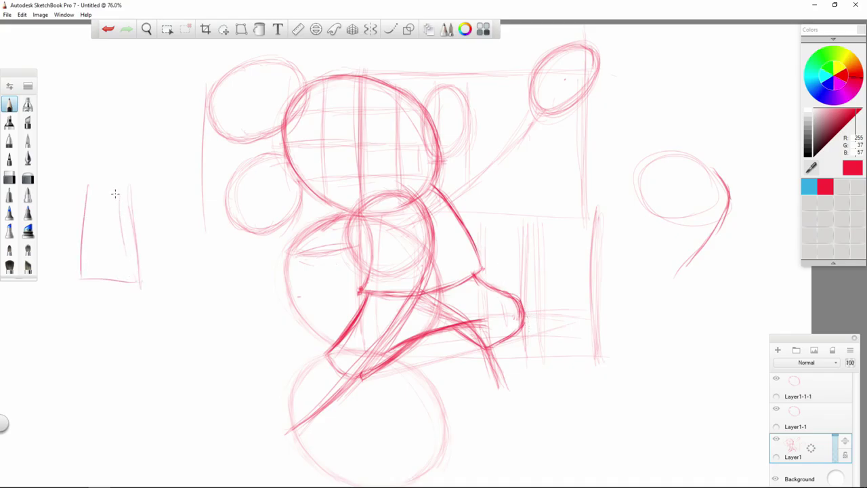
pyautogui.moveTo(122, 189); pyautogui.dragTo(131, 256)
pyautogui.moveTo(82, 274)
pyautogui.mouseDown()
pyautogui.moveTo(74, 278)
pyautogui.moveTo(88, 302)
pyautogui.moveTo(131, 300)
pyautogui.moveTo(137, 278)
pyautogui.moveTo(134, 292)
pyautogui.mouseUp()
pyautogui.moveTo(70, 295)
pyautogui.mouseDown()
pyautogui.moveTo(21, 316)
pyautogui.moveTo(140, 321)
pyautogui.mouseUp()
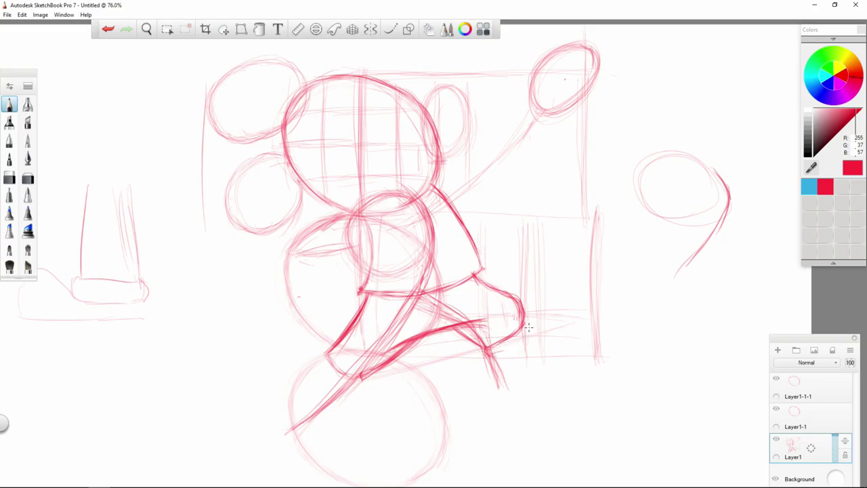
# - Add rounded cuffs around the hems of the front and back trouser legs
pyautogui.moveTo(526, 322)
pyautogui.mouseDown()
pyautogui.moveTo(534, 339)
pyautogui.moveTo(490, 353)
pyautogui.mouseUp()
pyautogui.moveTo(330, 345)
pyautogui.mouseDown()
pyautogui.moveTo(337, 370)
pyautogui.moveTo(369, 370)
pyautogui.mouseUp()
pyautogui.moveTo(322, 352)
pyautogui.mouseDown()
pyautogui.moveTo(348, 383)
pyautogui.moveTo(327, 370)
pyautogui.mouseUp()
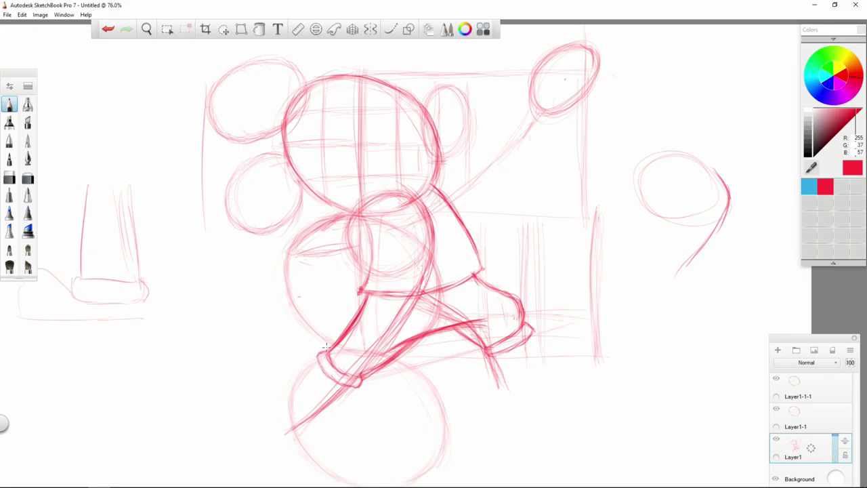
pyautogui.moveTo(318, 368)
pyautogui.mouseDown()
pyautogui.moveTo(336, 379)
pyautogui.moveTo(329, 380)
pyautogui.mouseUp()
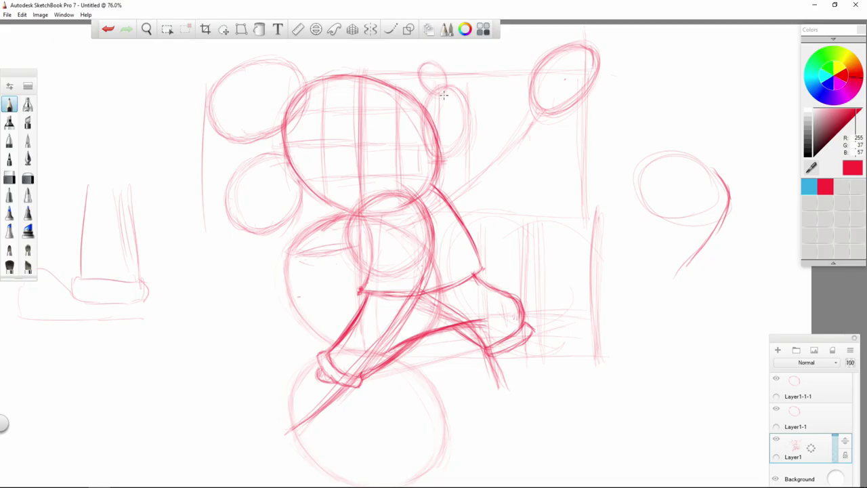
# - Darken and shade the small nose oval around a highlight, and strengthen the outline of the snout beneath it
pyautogui.moveTo(427, 64)
pyautogui.mouseDown()
pyautogui.moveTo(445, 84)
pyautogui.moveTo(439, 89)
pyautogui.mouseUp()
pyautogui.moveTo(444, 92)
pyautogui.mouseDown()
pyautogui.moveTo(431, 98)
pyautogui.moveTo(422, 82)
pyautogui.moveTo(431, 61)
pyautogui.moveTo(446, 79)
pyautogui.moveTo(423, 66)
pyautogui.moveTo(440, 91)
pyautogui.mouseUp()
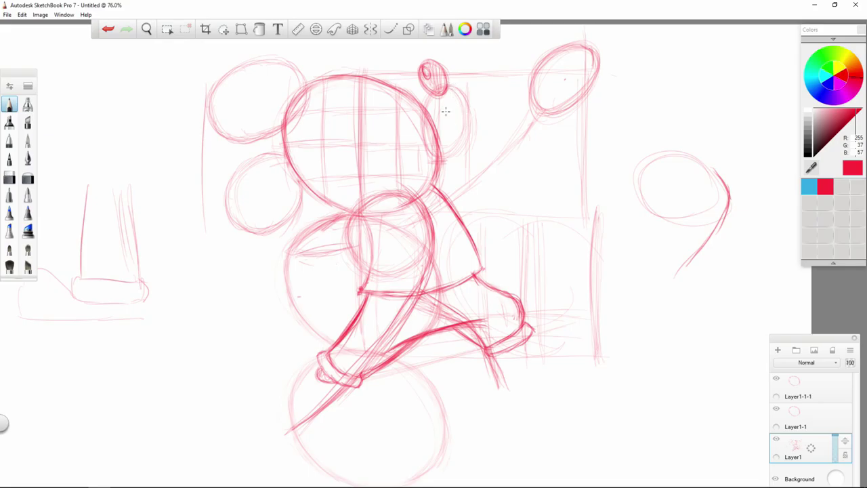
pyautogui.moveTo(431, 93); pyautogui.dragTo(424, 112)
pyautogui.moveTo(468, 112); pyautogui.dragTo(457, 141)
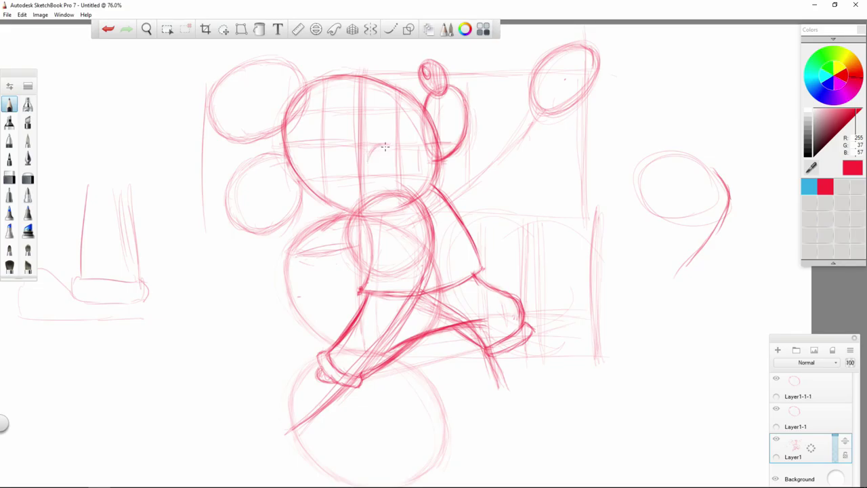
# - Draw the cheek crease and a curved smile line running from it to the underside of the snout
pyautogui.moveTo(369, 160); pyautogui.dragTo(387, 145)
pyautogui.moveTo(361, 160); pyautogui.dragTo(369, 157)
pyautogui.hotkey('ctrl', 'z')
pyautogui.moveTo(460, 133); pyautogui.dragTo(460, 139)
pyautogui.moveTo(381, 151); pyautogui.dragTo(420, 165)
pyautogui.moveTo(400, 158)
pyautogui.mouseDown()
pyautogui.moveTo(448, 149)
pyautogui.moveTo(397, 156)
pyautogui.moveTo(411, 163)
pyautogui.moveTo(379, 145)
pyautogui.moveTo(435, 157)
pyautogui.moveTo(409, 160)
pyautogui.moveTo(443, 155)
pyautogui.moveTo(421, 160)
pyautogui.moveTo(458, 139)
pyautogui.moveTo(411, 161)
pyautogui.moveTo(422, 160)
pyautogui.moveTo(433, 92)
pyautogui.mouseUp()
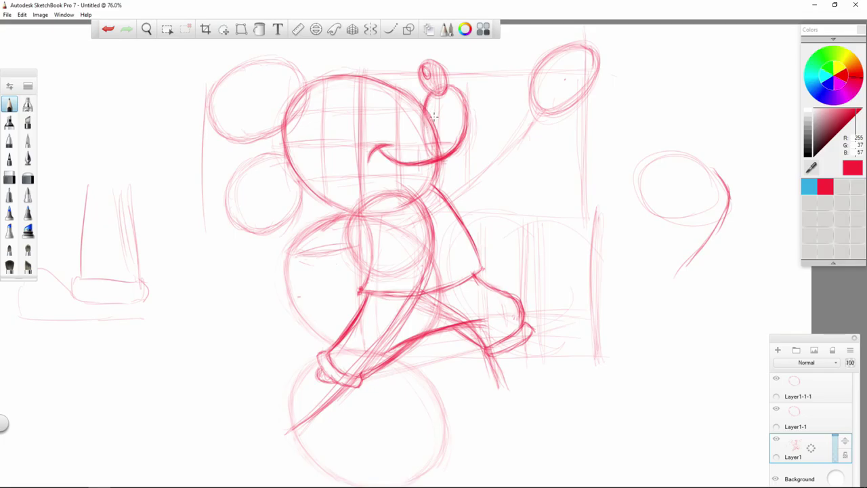
# - Draw the open mouth below the smile line with a lower lip and tongue, and shade the mouth's interior
pyautogui.moveTo(435, 117)
pyautogui.mouseDown()
pyautogui.moveTo(430, 96)
pyautogui.moveTo(464, 106)
pyautogui.moveTo(427, 157)
pyautogui.moveTo(400, 161)
pyautogui.mouseUp()
pyautogui.moveTo(377, 151); pyautogui.dragTo(398, 176)
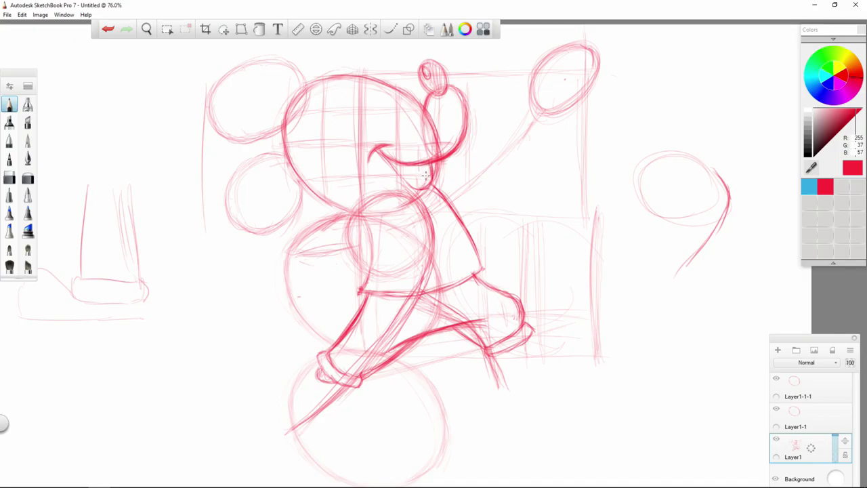
pyautogui.moveTo(427, 178); pyautogui.dragTo(413, 190)
pyautogui.moveTo(374, 149); pyautogui.dragTo(370, 160)
pyautogui.moveTo(402, 163); pyautogui.dragTo(409, 175)
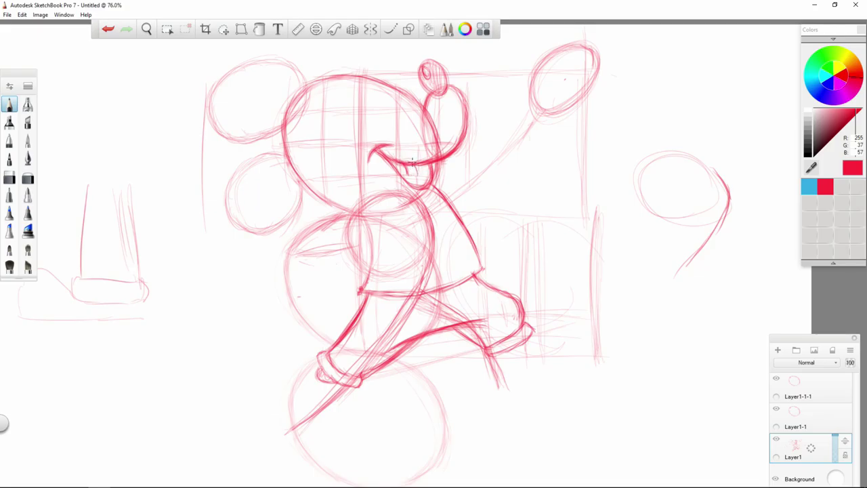
pyautogui.moveTo(412, 168)
pyautogui.mouseDown()
pyautogui.moveTo(407, 181)
pyautogui.moveTo(412, 166)
pyautogui.moveTo(420, 172)
pyautogui.moveTo(415, 183)
pyautogui.moveTo(433, 179)
pyautogui.moveTo(435, 192)
pyautogui.moveTo(401, 193)
pyautogui.moveTo(423, 194)
pyautogui.moveTo(418, 199)
pyautogui.moveTo(447, 169)
pyautogui.moveTo(446, 178)
pyautogui.mouseUp()
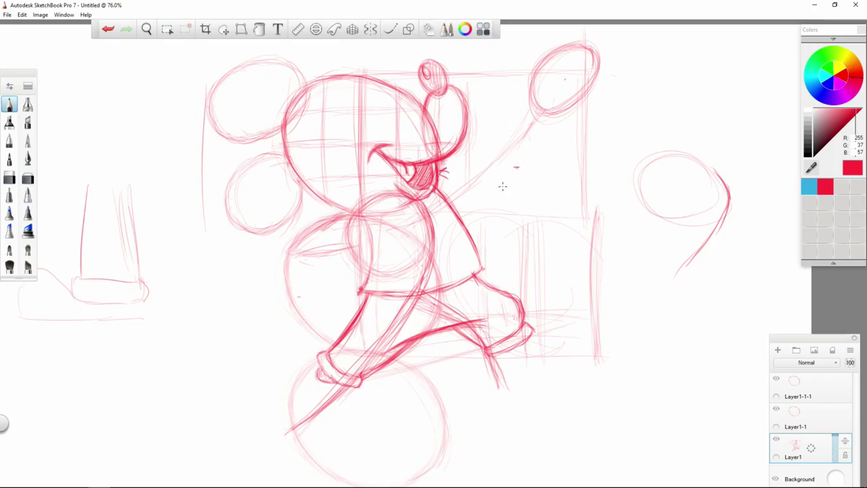
# - Strengthen the chin line beneath the open mouth, undo the stray marks beside it and soften the overlapping lines with the eraser
pyautogui.moveTo(394, 196)
pyautogui.mouseDown()
pyautogui.moveTo(389, 207)
pyautogui.moveTo(394, 202)
pyautogui.mouseUp()
pyautogui.moveTo(492, 189); pyautogui.dragTo(484, 200)
pyautogui.hotkey('ctrl', 'z')
pyautogui.hotkey('ctrl', 'z')
pyautogui.moveTo(441, 173)
pyautogui.mouseDown()
pyautogui.moveTo(415, 195)
pyautogui.moveTo(395, 183)
pyautogui.mouseUp()
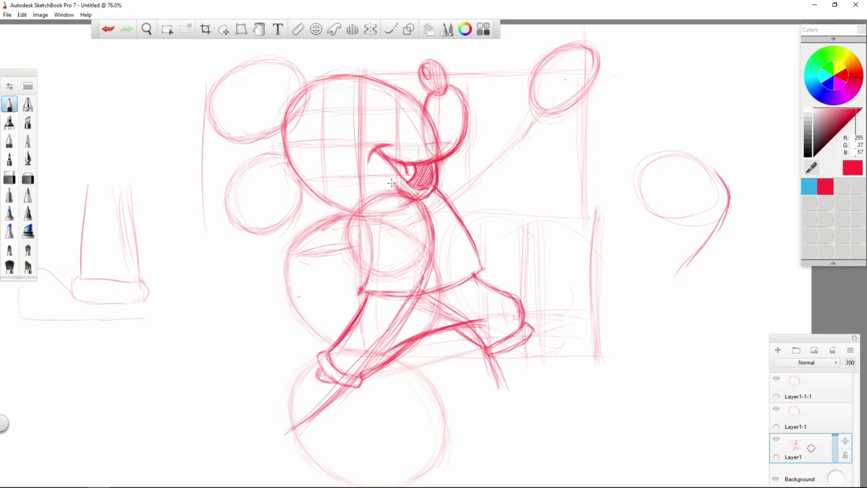
pyautogui.moveTo(398, 186)
pyautogui.mouseDown()
pyautogui.moveTo(409, 197)
pyautogui.moveTo(434, 197)
pyautogui.mouseUp()
pyautogui.click(28, 177)
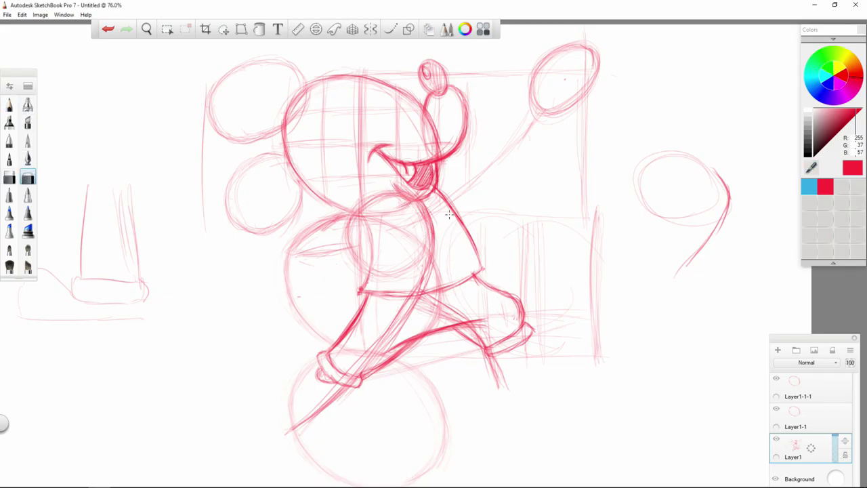
# - Pencil and darken a rounded cheek line from behind the snout, around the smile and down toward the chin
pyautogui.click(10, 107)
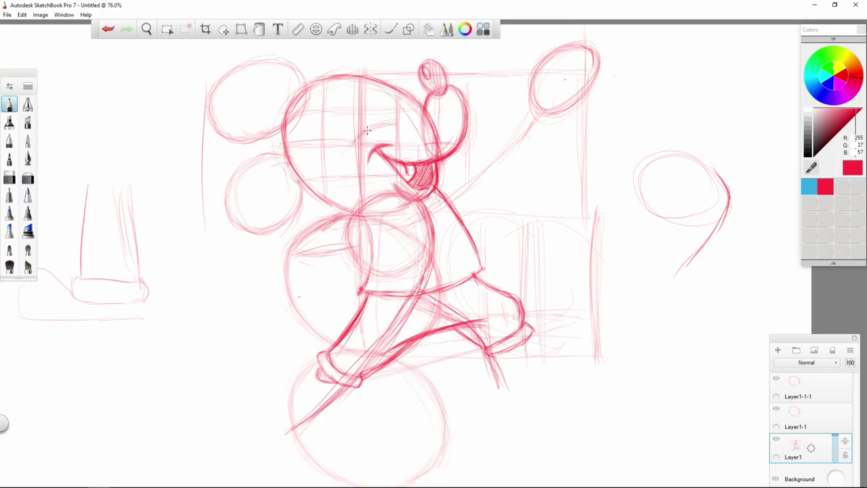
pyautogui.moveTo(343, 148); pyautogui.dragTo(339, 161)
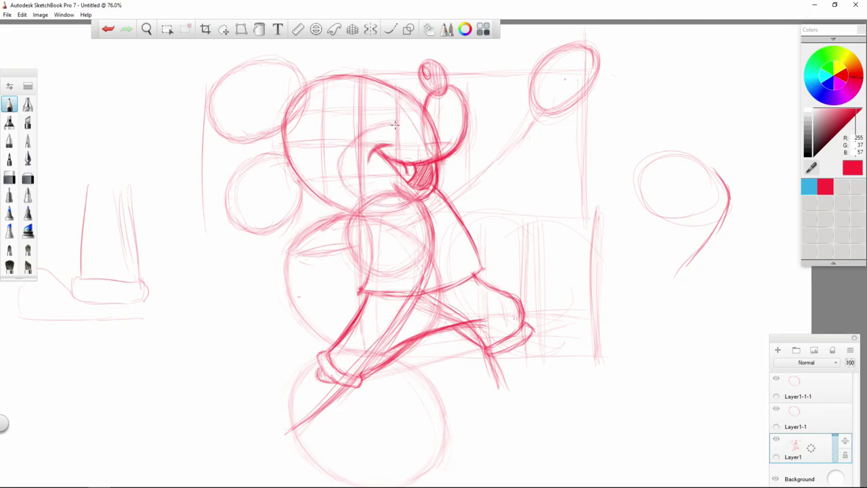
pyautogui.moveTo(398, 124)
pyautogui.mouseDown()
pyautogui.moveTo(346, 147)
pyautogui.moveTo(342, 192)
pyautogui.mouseUp()
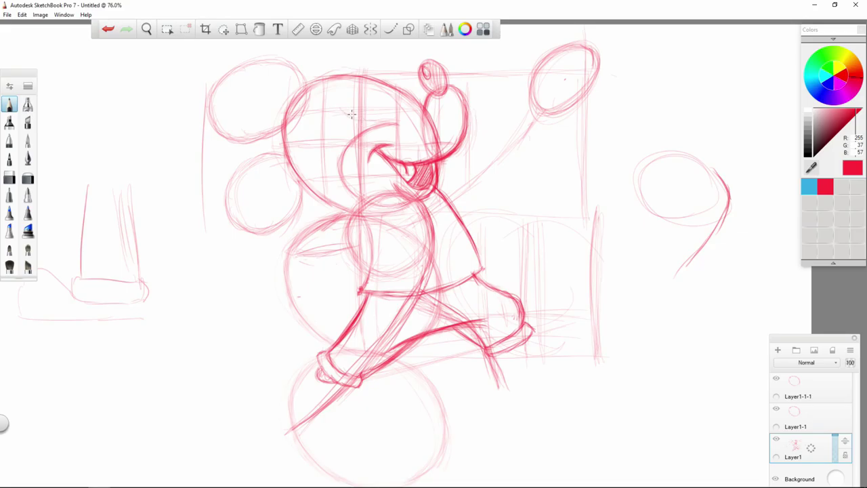
# - Undo the short forehead stroke and draw a looping brow curve from the top of the head down toward the cheek
pyautogui.moveTo(339, 107); pyautogui.dragTo(359, 107)
pyautogui.hotkey('ctrl', 'z')
pyautogui.moveTo(326, 77)
pyautogui.mouseDown()
pyautogui.moveTo(320, 99)
pyautogui.moveTo(388, 121)
pyautogui.mouseUp()
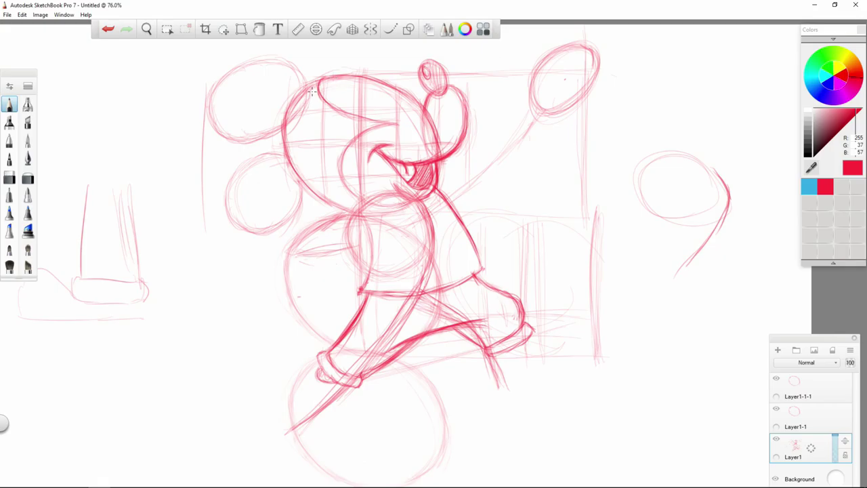
# - Shade the back of the head and both round ears with light diagonal hatching
pyautogui.moveTo(311, 98); pyautogui.dragTo(339, 176)
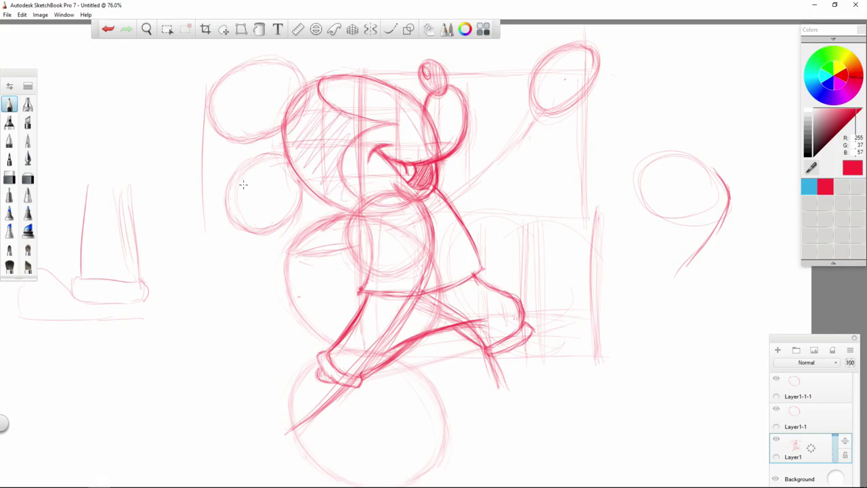
pyautogui.moveTo(242, 184); pyautogui.dragTo(288, 214)
pyautogui.moveTo(232, 85)
pyautogui.mouseDown()
pyautogui.moveTo(237, 102)
pyautogui.moveTo(264, 88)
pyautogui.moveTo(278, 116)
pyautogui.moveTo(303, 112)
pyautogui.mouseUp()
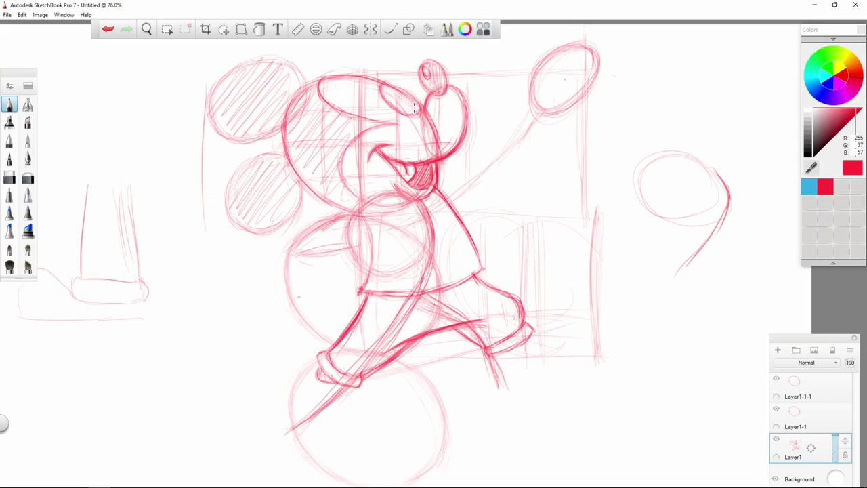
# - Draw and darken a slanted oval eye behind the nose, undo the long horizontal stroke, fill in the pupil and add an eyebrow
pyautogui.moveTo(384, 83); pyautogui.dragTo(423, 105)
pyautogui.moveTo(387, 81)
pyautogui.mouseDown()
pyautogui.moveTo(409, 109)
pyautogui.moveTo(414, 97)
pyautogui.mouseUp()
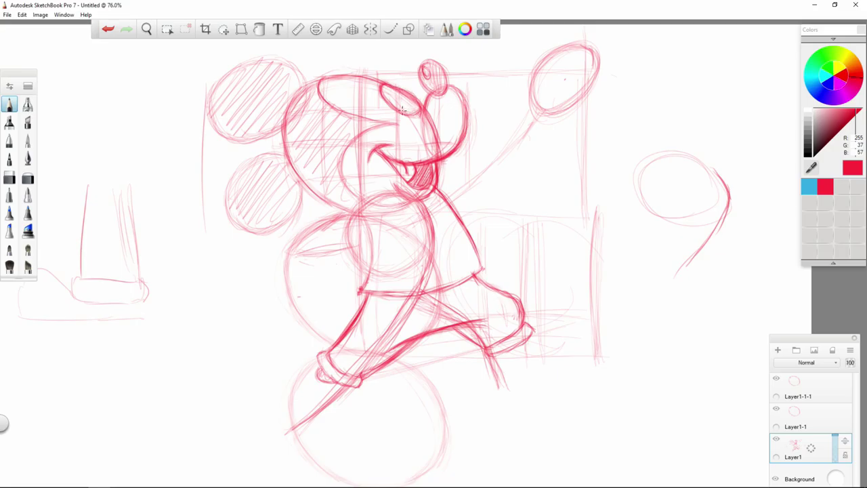
pyautogui.moveTo(380, 81); pyautogui.dragTo(407, 91)
pyautogui.moveTo(423, 107)
pyautogui.mouseDown()
pyautogui.moveTo(696, 105)
pyautogui.moveTo(649, 102)
pyautogui.mouseUp()
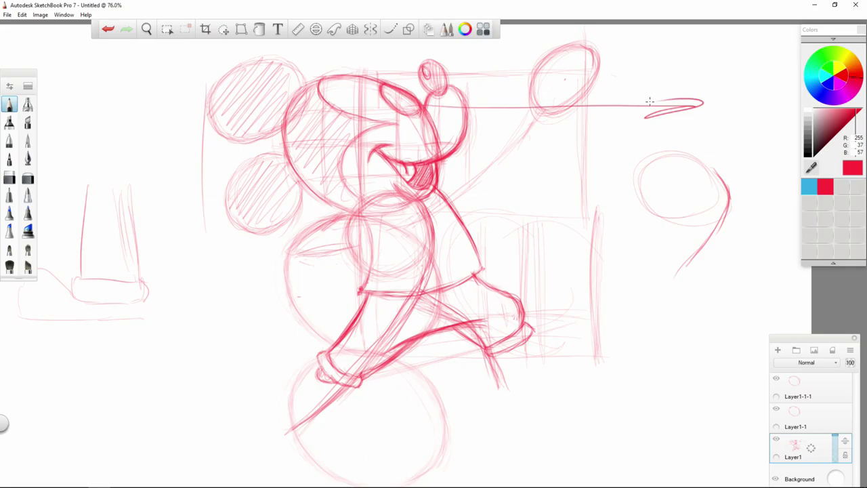
pyautogui.hotkey('ctrl', 'z')
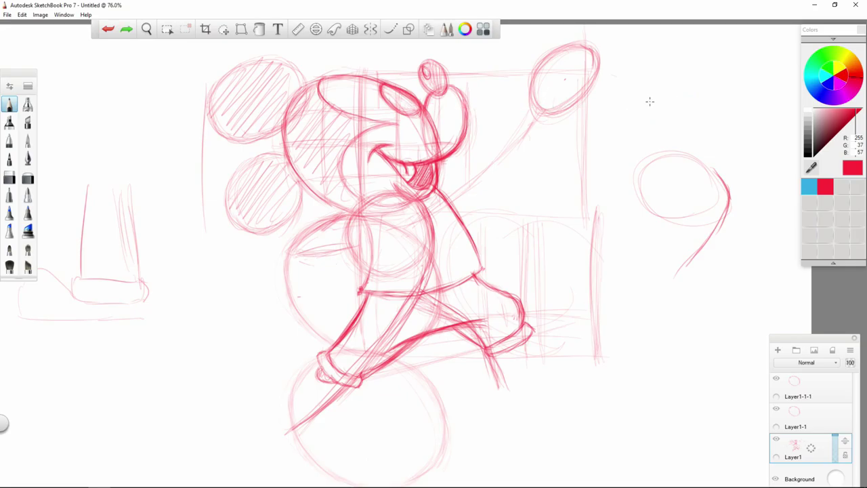
pyautogui.moveTo(413, 102); pyautogui.dragTo(411, 105)
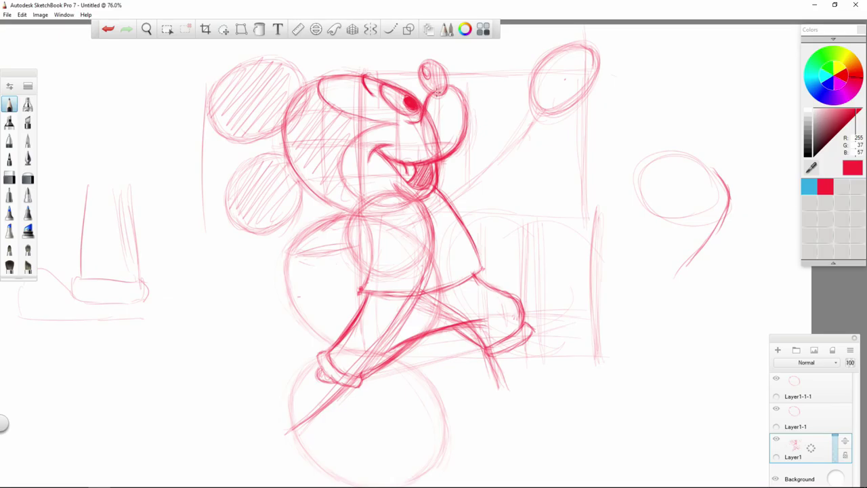
# - Cross-hatch the lower ear, undo the stray stroke over the face and darken the front hem corner of the torso
pyautogui.moveTo(253, 215)
pyautogui.mouseDown()
pyautogui.moveTo(236, 196)
pyautogui.moveTo(284, 204)
pyautogui.mouseUp()
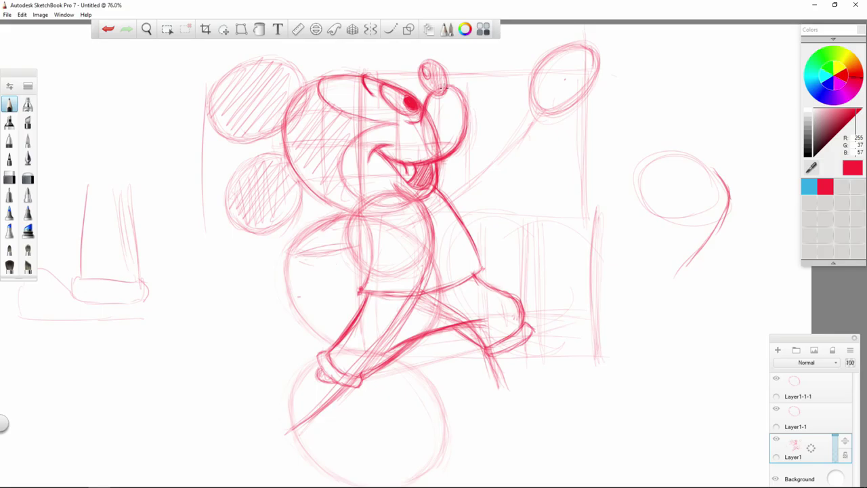
pyautogui.moveTo(410, 167)
pyautogui.mouseDown()
pyautogui.moveTo(339, 122)
pyautogui.moveTo(293, 154)
pyautogui.mouseUp()
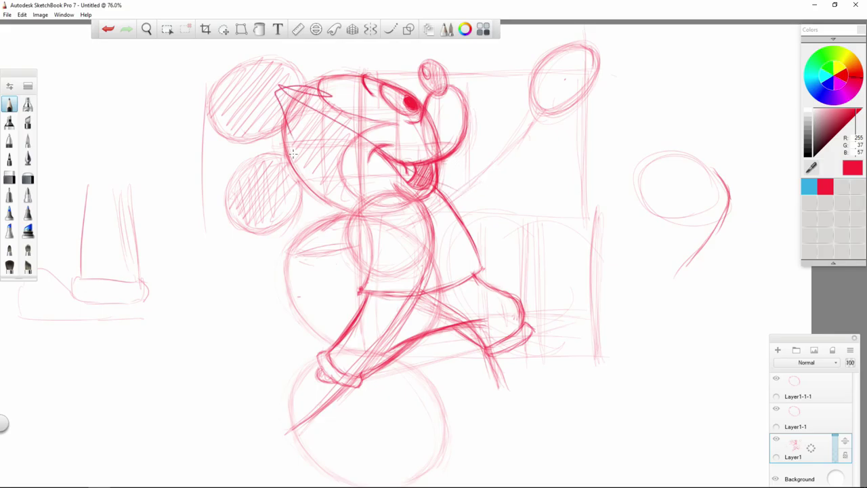
pyautogui.hotkey('ctrl', 'z')
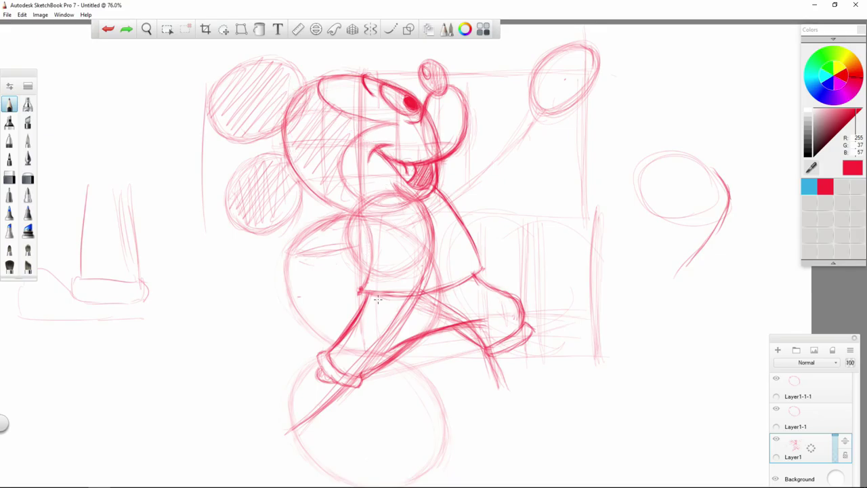
pyautogui.moveTo(452, 211)
pyautogui.mouseDown()
pyautogui.moveTo(482, 269)
pyautogui.moveTo(451, 285)
pyautogui.mouseUp()
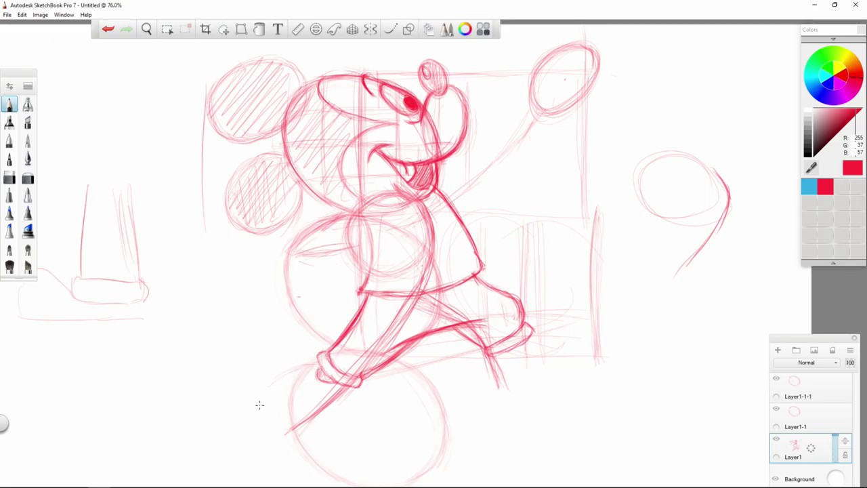
# - Sketch the back shoe below its trouser cuff with a large round toe and a small blocky heel
pyautogui.moveTo(293, 368); pyautogui.dragTo(255, 423)
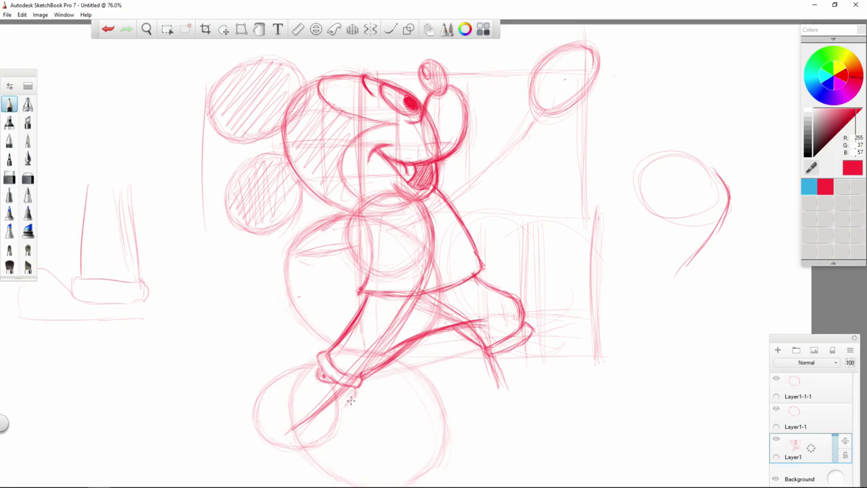
pyautogui.moveTo(351, 401); pyautogui.dragTo(333, 434)
pyautogui.moveTo(353, 389)
pyautogui.mouseDown()
pyautogui.moveTo(324, 432)
pyautogui.moveTo(345, 397)
pyautogui.moveTo(330, 387)
pyautogui.moveTo(333, 410)
pyautogui.moveTo(327, 379)
pyautogui.mouseUp()
pyautogui.hotkey('ctrl', 'z')
pyautogui.moveTo(341, 409); pyautogui.dragTo(316, 445)
pyautogui.moveTo(264, 437); pyautogui.dragTo(293, 446)
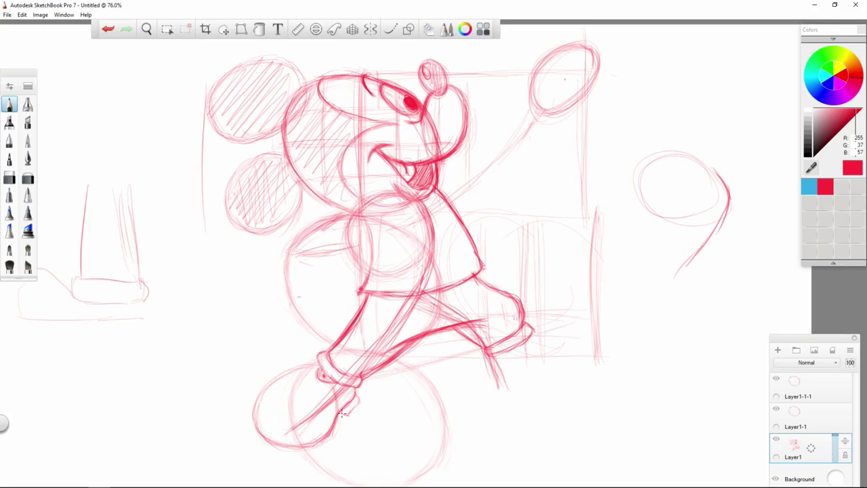
# - Strengthen the back shoe's round outline and heel, and add a curved line across the inside of the toe
pyautogui.moveTo(353, 396)
pyautogui.mouseDown()
pyautogui.moveTo(339, 437)
pyautogui.moveTo(295, 452)
pyautogui.moveTo(312, 450)
pyautogui.moveTo(298, 450)
pyautogui.moveTo(320, 446)
pyautogui.moveTo(271, 449)
pyautogui.moveTo(300, 449)
pyautogui.mouseUp()
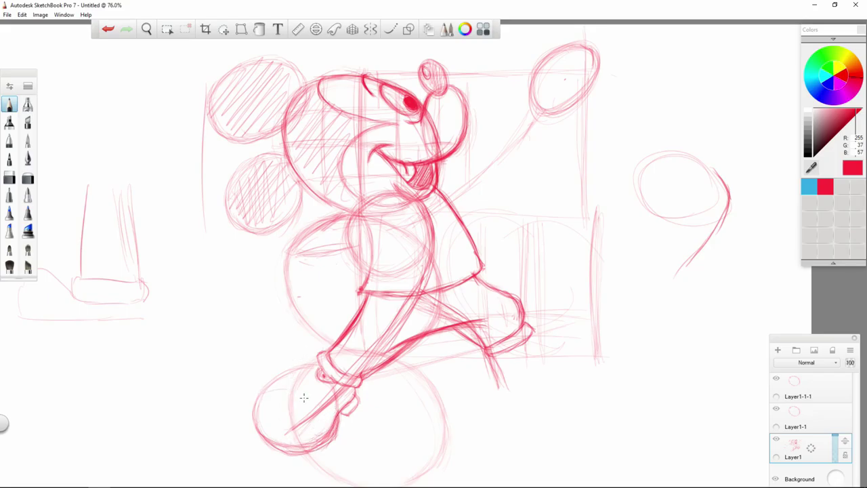
pyautogui.moveTo(270, 390)
pyautogui.mouseDown()
pyautogui.moveTo(309, 397)
pyautogui.moveTo(282, 390)
pyautogui.moveTo(304, 388)
pyautogui.moveTo(330, 412)
pyautogui.moveTo(329, 401)
pyautogui.moveTo(297, 386)
pyautogui.moveTo(270, 389)
pyautogui.moveTo(304, 392)
pyautogui.moveTo(327, 412)
pyautogui.mouseUp()
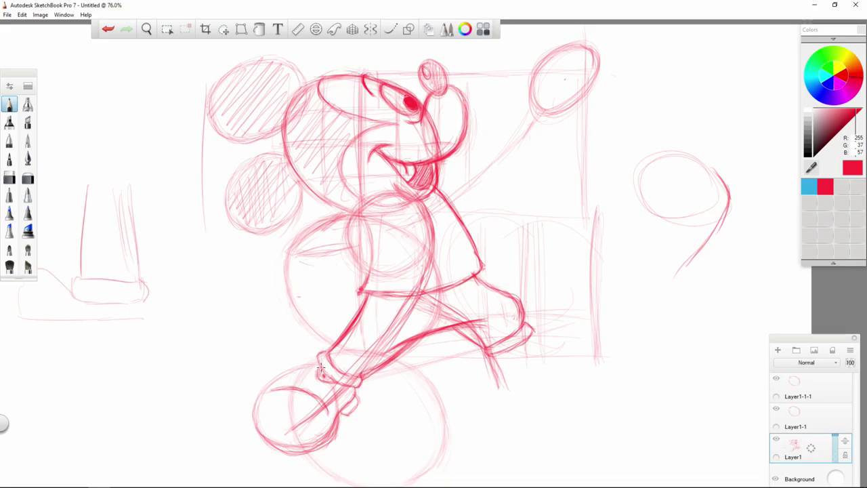
pyautogui.moveTo(319, 366)
pyautogui.mouseDown()
pyautogui.moveTo(270, 384)
pyautogui.moveTo(299, 371)
pyautogui.moveTo(274, 387)
pyautogui.moveTo(259, 429)
pyautogui.mouseUp()
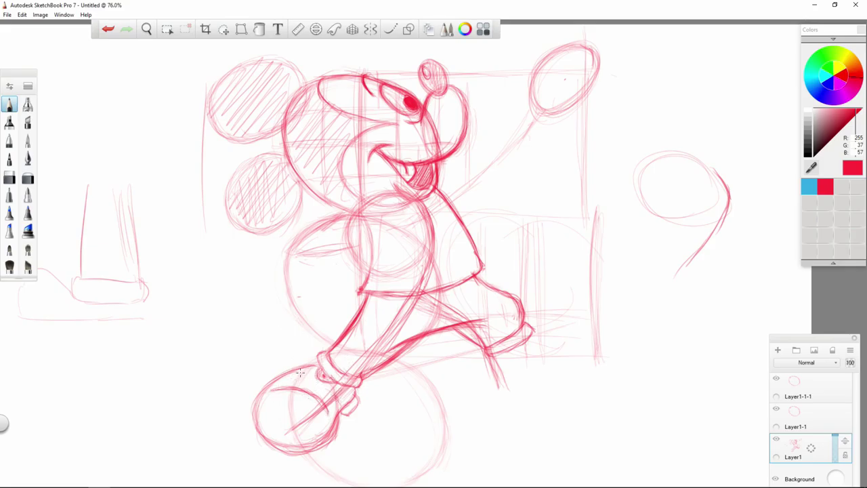
pyautogui.moveTo(272, 384); pyautogui.dragTo(277, 442)
pyautogui.moveTo(334, 419)
pyautogui.mouseDown()
pyautogui.moveTo(357, 401)
pyautogui.moveTo(335, 415)
pyautogui.moveTo(326, 442)
pyautogui.moveTo(274, 443)
pyautogui.moveTo(316, 451)
pyautogui.moveTo(332, 437)
pyautogui.moveTo(335, 412)
pyautogui.moveTo(309, 447)
pyautogui.moveTo(325, 431)
pyautogui.moveTo(305, 440)
pyautogui.mouseUp()
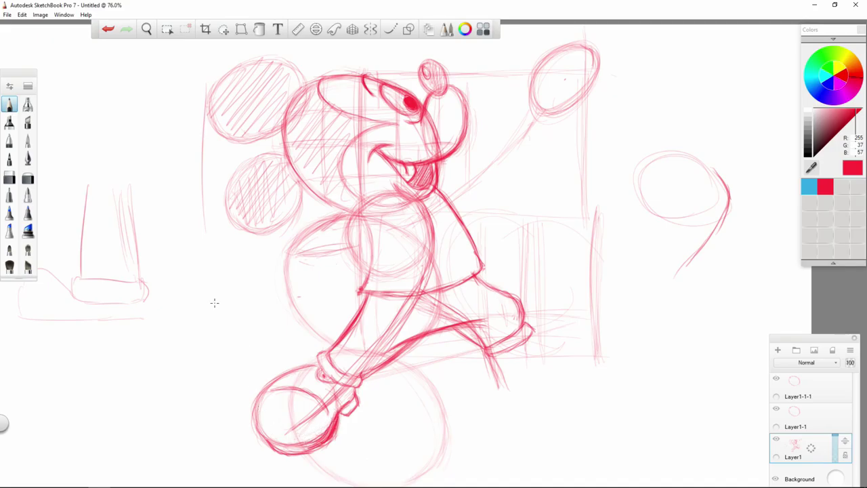
pyautogui.click(27, 177)
pyautogui.moveTo(334, 415); pyautogui.dragTo(330, 439)
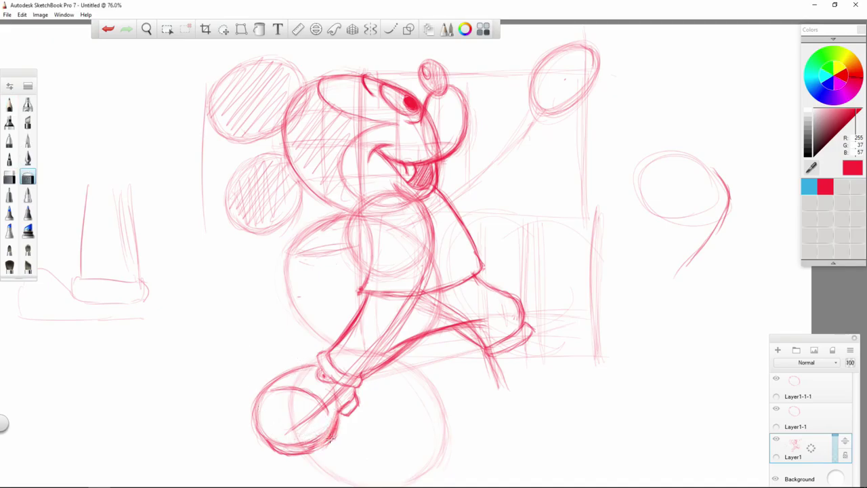
pyautogui.hotkey('ctrl', 'z')
pyautogui.hotkey('ctrl', 'z')
pyautogui.hotkey('ctrl', 'z')
pyautogui.hotkey('ctrl', 'z')
pyautogui.hotkey('ctrl', 'z')
pyautogui.hotkey('ctrl', 'z')
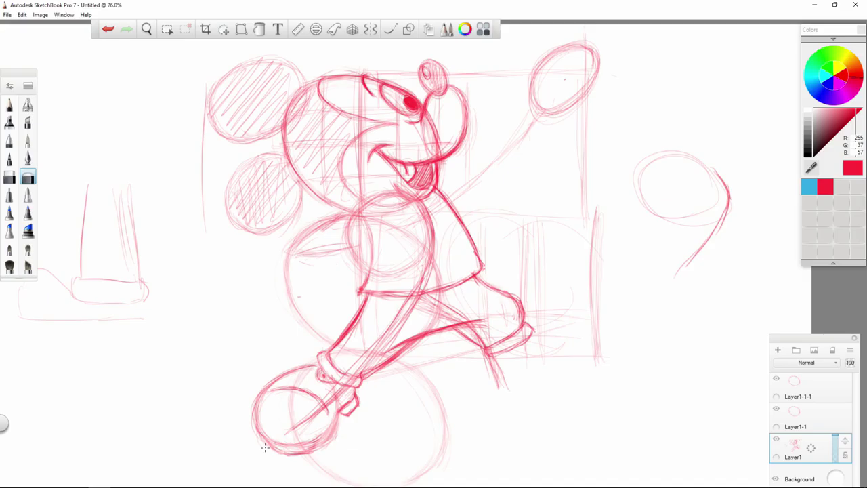
# - Pencil a thick curved sole under the back shoe's toe and trim its front end with the eraser
pyautogui.click(10, 103)
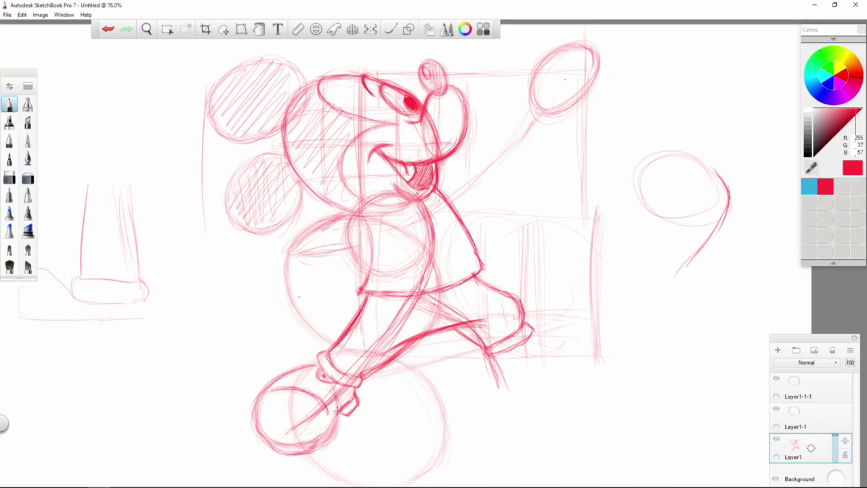
pyautogui.moveTo(342, 409)
pyautogui.mouseDown()
pyautogui.moveTo(284, 444)
pyautogui.moveTo(252, 413)
pyautogui.moveTo(310, 436)
pyautogui.moveTo(269, 440)
pyautogui.moveTo(301, 452)
pyautogui.moveTo(288, 452)
pyautogui.moveTo(321, 445)
pyautogui.moveTo(308, 447)
pyautogui.moveTo(317, 444)
pyautogui.moveTo(311, 431)
pyautogui.moveTo(322, 441)
pyautogui.moveTo(311, 446)
pyautogui.moveTo(331, 438)
pyautogui.moveTo(333, 413)
pyautogui.moveTo(313, 451)
pyautogui.mouseUp()
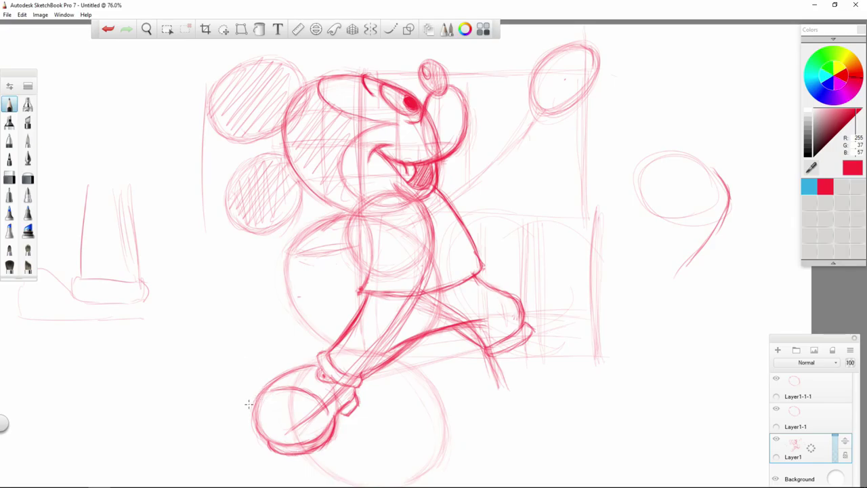
pyautogui.moveTo(257, 430)
pyautogui.mouseDown()
pyautogui.moveTo(269, 447)
pyautogui.moveTo(261, 438)
pyautogui.mouseUp()
pyautogui.press('e')
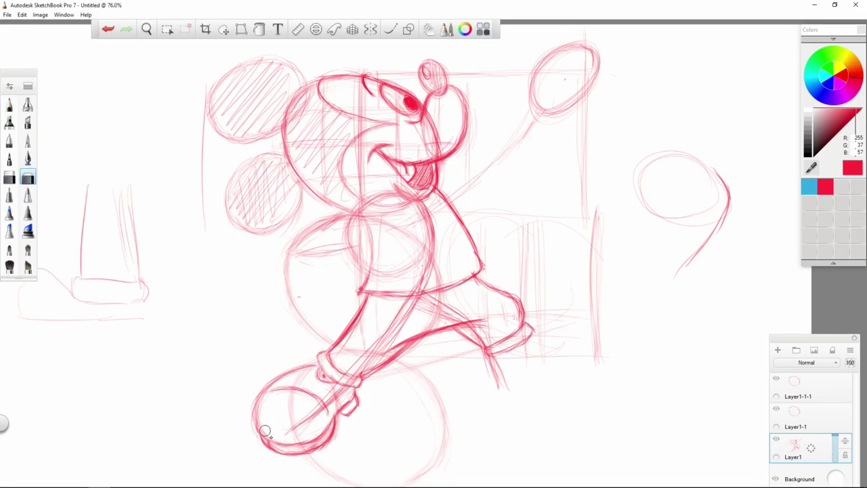
pyautogui.moveTo(271, 441); pyautogui.dragTo(279, 449)
pyautogui.press('e')
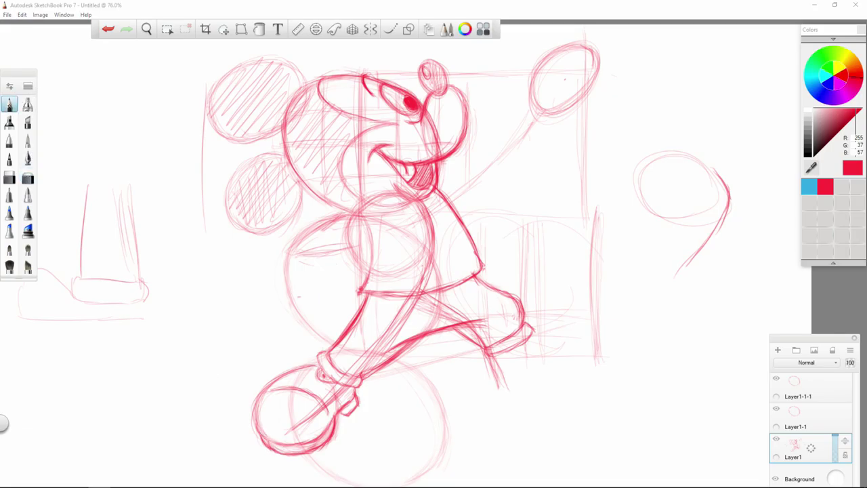
# - Draw and darken a curved pencil line from the torso's front hem corner down to the inner leg
pyautogui.click(9, 105)
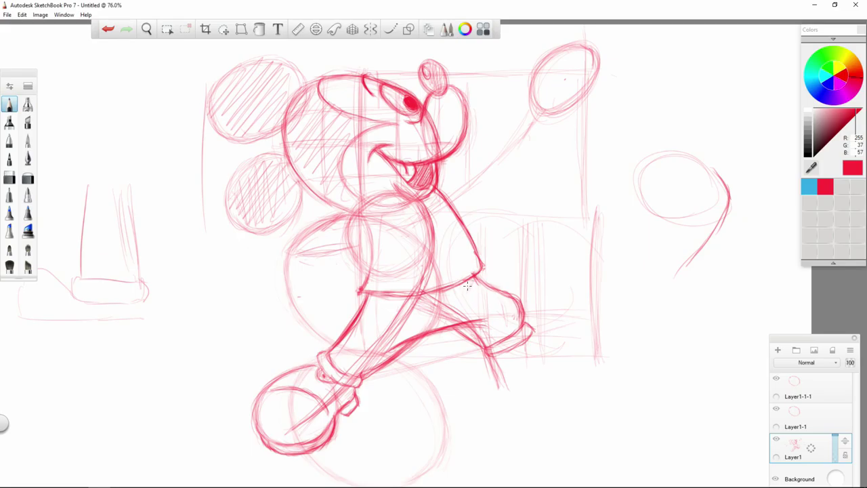
pyautogui.moveTo(467, 285); pyautogui.dragTo(409, 327)
pyautogui.moveTo(446, 305)
pyautogui.mouseDown()
pyautogui.moveTo(416, 326)
pyautogui.moveTo(435, 314)
pyautogui.mouseUp()
pyautogui.moveTo(470, 286)
pyautogui.mouseDown()
pyautogui.moveTo(407, 327)
pyautogui.moveTo(470, 278)
pyautogui.moveTo(448, 305)
pyautogui.moveTo(410, 323)
pyautogui.mouseUp()
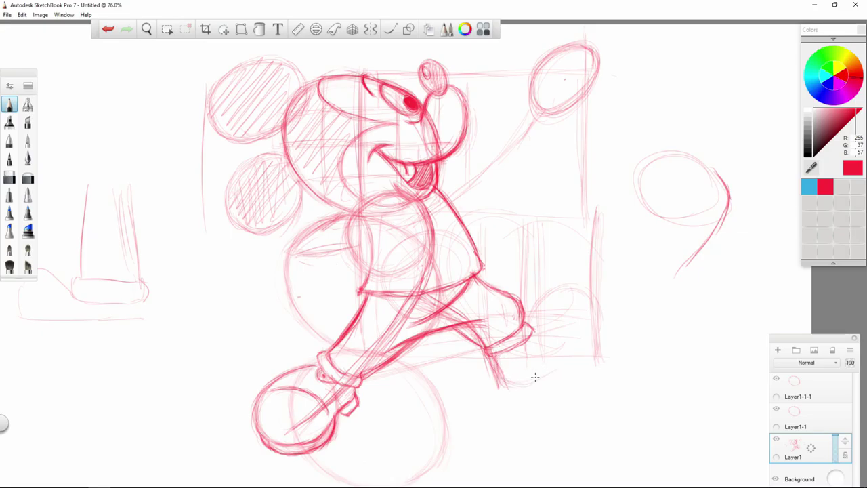
# - Outline the front shoe as a large tilted oval extending from the front trouser cuff
pyautogui.moveTo(536, 377); pyautogui.dragTo(573, 356)
pyautogui.moveTo(601, 311)
pyautogui.mouseDown()
pyautogui.moveTo(546, 370)
pyautogui.moveTo(581, 350)
pyautogui.moveTo(580, 289)
pyautogui.moveTo(584, 337)
pyautogui.moveTo(599, 312)
pyautogui.moveTo(578, 349)
pyautogui.moveTo(526, 367)
pyautogui.moveTo(561, 353)
pyautogui.moveTo(521, 378)
pyautogui.moveTo(492, 353)
pyautogui.moveTo(501, 373)
pyautogui.moveTo(498, 355)
pyautogui.moveTo(521, 377)
pyautogui.moveTo(497, 371)
pyautogui.moveTo(517, 380)
pyautogui.moveTo(547, 372)
pyautogui.moveTo(574, 354)
pyautogui.mouseUp()
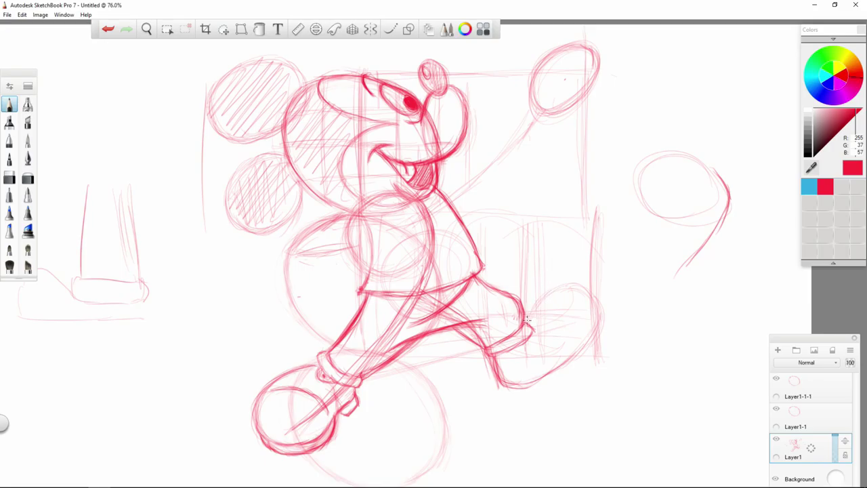
pyautogui.moveTo(529, 310)
pyautogui.mouseDown()
pyautogui.moveTo(557, 287)
pyautogui.moveTo(581, 286)
pyautogui.moveTo(592, 326)
pyautogui.moveTo(573, 357)
pyautogui.mouseUp()
pyautogui.moveTo(347, 434)
pyautogui.mouseDown()
pyautogui.moveTo(370, 451)
pyautogui.moveTo(349, 454)
pyautogui.mouseUp()
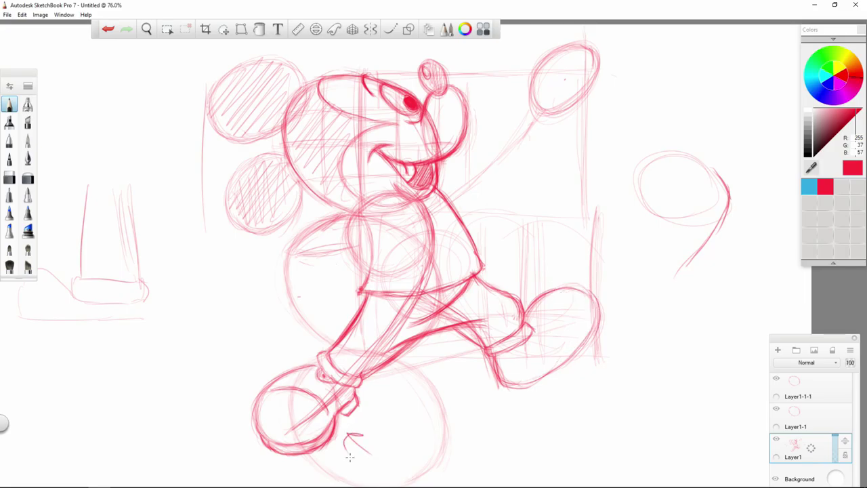
pyautogui.hotkey('ctrl', 'z')
pyautogui.hotkey('ctrl', 'z')
# - Add a small heel and a thick curved sole along the underside of the front shoe
pyautogui.moveTo(505, 385)
pyautogui.mouseDown()
pyautogui.moveTo(544, 374)
pyautogui.moveTo(529, 392)
pyautogui.moveTo(509, 397)
pyautogui.mouseUp()
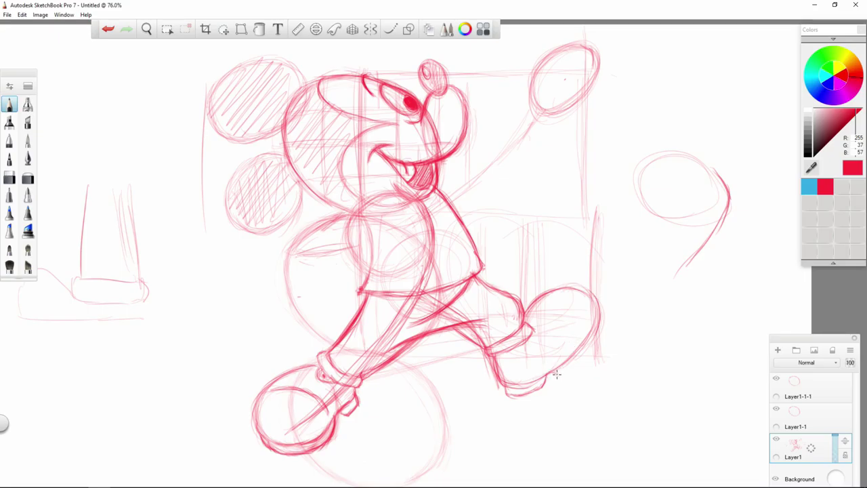
pyautogui.moveTo(550, 374); pyautogui.dragTo(580, 365)
pyautogui.moveTo(604, 309)
pyautogui.mouseDown()
pyautogui.moveTo(601, 343)
pyautogui.moveTo(554, 374)
pyautogui.mouseUp()
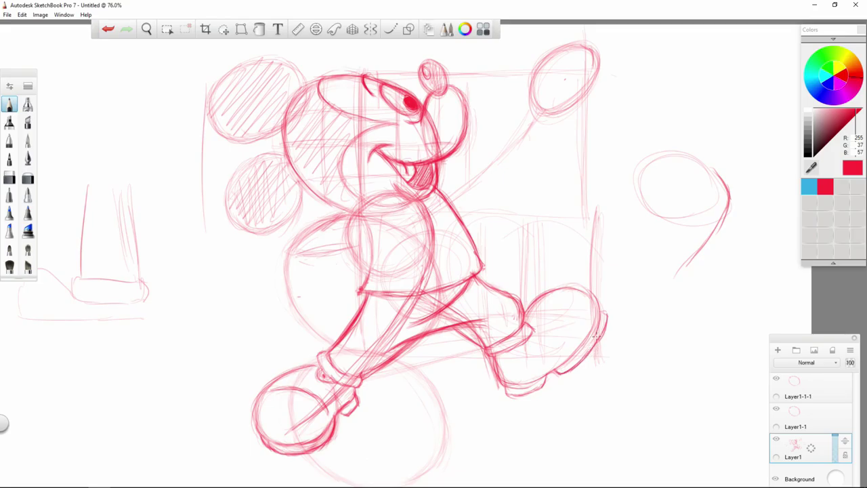
pyautogui.moveTo(605, 313)
pyautogui.mouseDown()
pyautogui.moveTo(602, 335)
pyautogui.moveTo(568, 366)
pyautogui.mouseUp()
# - Select the front shoe with a freehand lasso, scale it down slightly against the cuff and deselect it
pyautogui.press('l')
pyautogui.moveTo(562, 275)
pyautogui.mouseDown()
pyautogui.moveTo(531, 297)
pyautogui.moveTo(527, 317)
pyautogui.moveTo(540, 330)
pyautogui.moveTo(528, 344)
pyautogui.moveTo(488, 360)
pyautogui.moveTo(578, 384)
pyautogui.mouseUp()
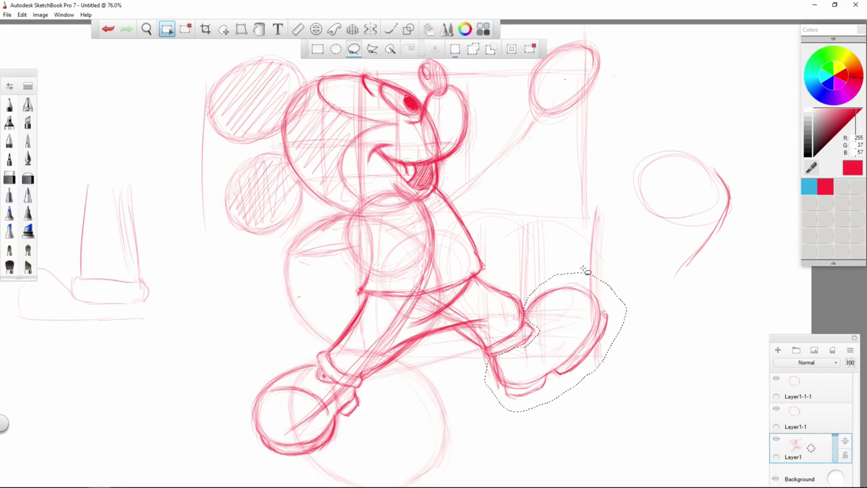
pyautogui.press('v')
pyautogui.moveTo(595, 271)
pyautogui.mouseDown()
pyautogui.moveTo(586, 277)
pyautogui.moveTo(604, 300)
pyautogui.mouseUp()
pyautogui.press('v')
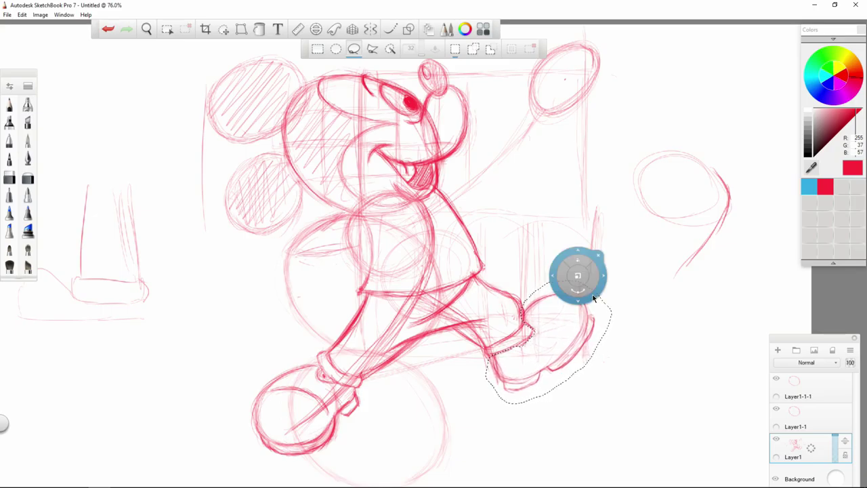
pyautogui.hotkey('ctrl', 'd')
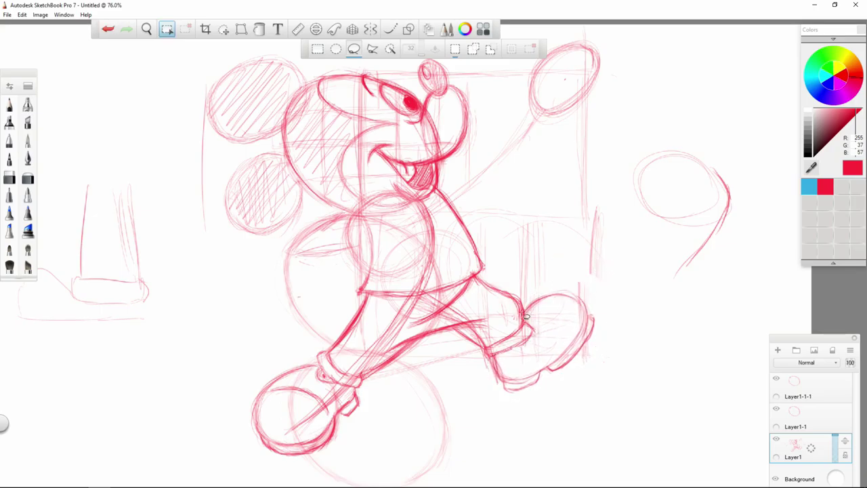
# - Reinforce the front shoe's outline in pencil and sketch a long light diagonal guide line from the back shoe past the front knee
pyautogui.moveTo(527, 316)
pyautogui.mouseDown()
pyautogui.moveTo(522, 310)
pyautogui.moveTo(536, 303)
pyautogui.mouseUp()
pyautogui.click(241, 277)
pyautogui.click(9, 104)
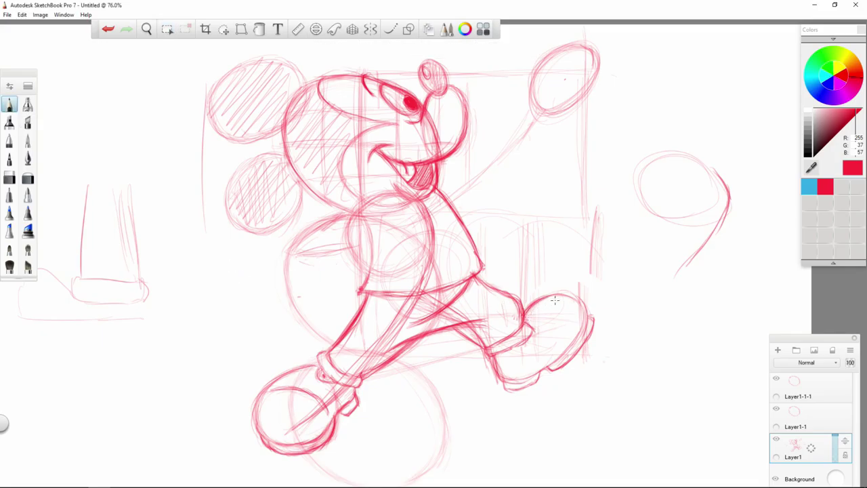
pyautogui.moveTo(587, 311)
pyautogui.mouseDown()
pyautogui.moveTo(556, 361)
pyautogui.moveTo(582, 322)
pyautogui.moveTo(562, 347)
pyautogui.moveTo(505, 383)
pyautogui.moveTo(532, 382)
pyautogui.moveTo(507, 386)
pyautogui.moveTo(529, 387)
pyautogui.moveTo(584, 326)
pyautogui.mouseUp()
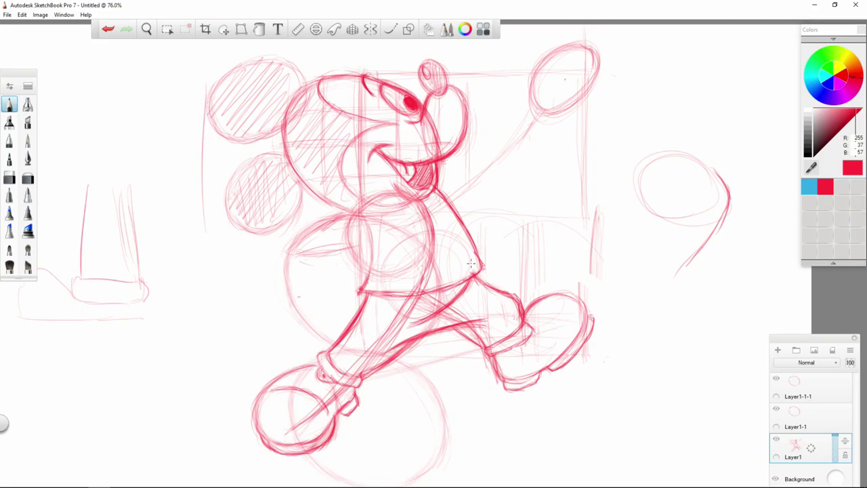
pyautogui.moveTo(197, 410); pyautogui.dragTo(569, 278)
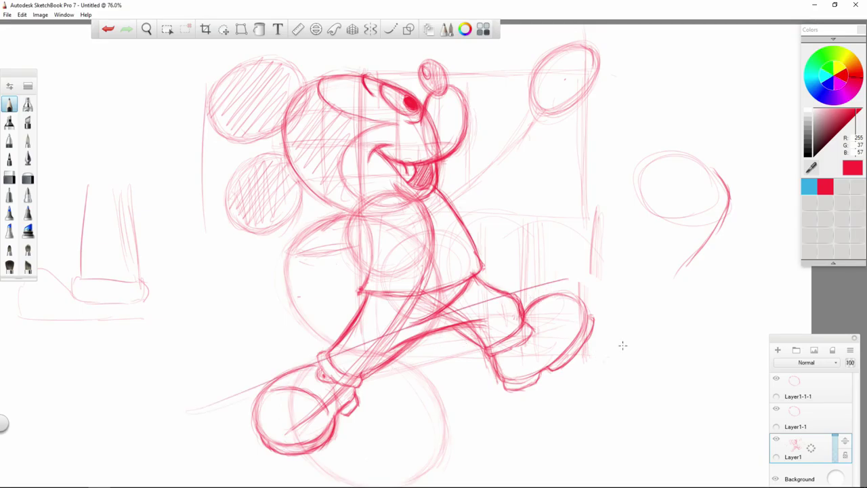
# - Undo the stray diagonal stroke beside the figure and the long guide line running past the front knee
pyautogui.moveTo(594, 458); pyautogui.dragTo(732, 328)
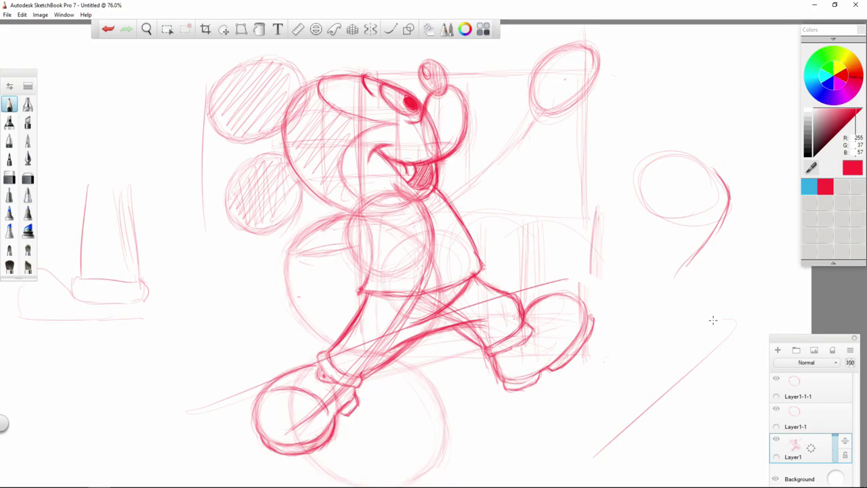
pyautogui.hotkey('ctrl', 'z')
pyautogui.hotkey('ctrl', 'z')
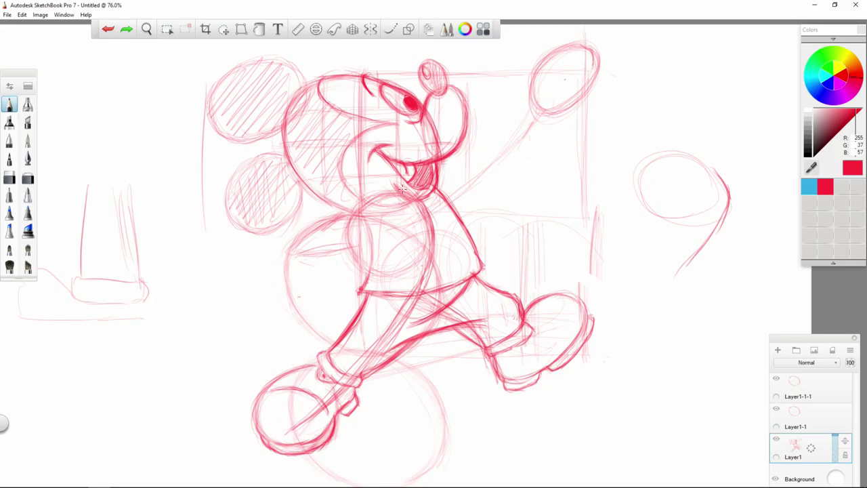
# - Draw a straight diagonal guide with the ruler at about 40° from the raised-hand oval through the chest toward the back foot, then hide the ruler
pyautogui.press('space')
pyautogui.press('r')
pyautogui.moveTo(515, 199); pyautogui.dragTo(583, 95)
pyautogui.moveTo(376, 335); pyautogui.dragTo(312, 321)
pyautogui.moveTo(587, 95)
pyautogui.mouseDown()
pyautogui.moveTo(602, 88)
pyautogui.moveTo(628, 30)
pyautogui.moveTo(192, 397)
pyautogui.mouseUp()
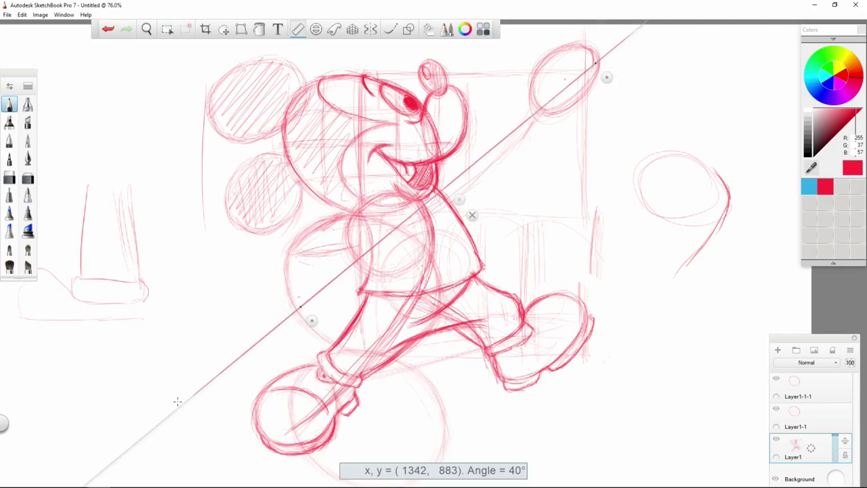
pyautogui.click(297, 29)
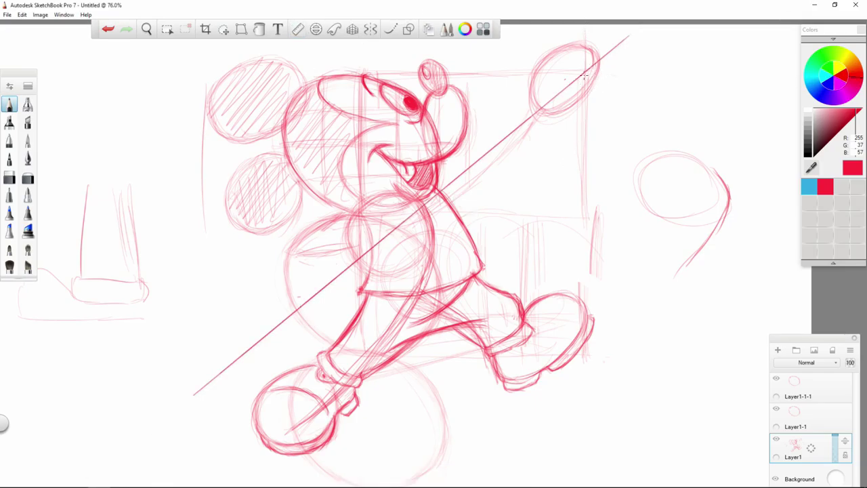
# - Redraw the raised-hand oval and sketch both edges of a pole along the guide from that hand to the shoulder
pyautogui.moveTo(545, 115)
pyautogui.mouseDown()
pyautogui.moveTo(569, 111)
pyautogui.moveTo(542, 92)
pyautogui.moveTo(587, 67)
pyautogui.moveTo(545, 115)
pyautogui.moveTo(542, 76)
pyautogui.moveTo(545, 99)
pyautogui.mouseUp()
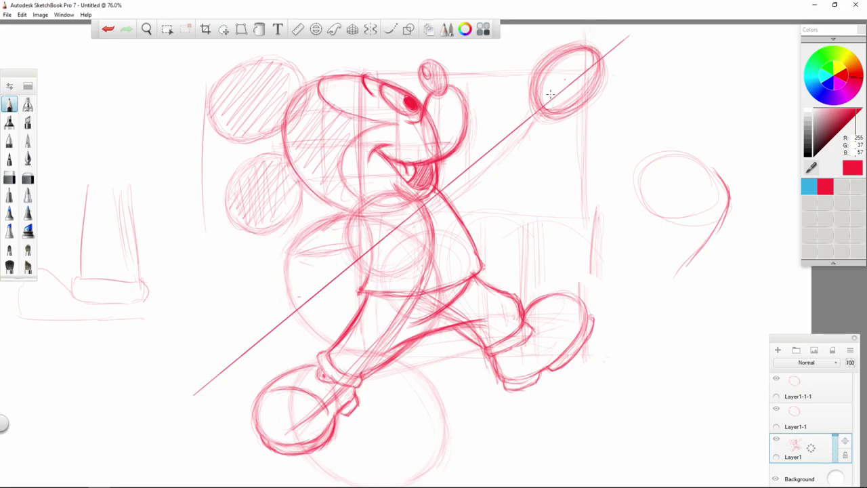
pyautogui.moveTo(553, 103)
pyautogui.mouseDown()
pyautogui.moveTo(456, 180)
pyautogui.moveTo(495, 155)
pyautogui.moveTo(450, 190)
pyautogui.mouseUp()
pyautogui.moveTo(478, 163)
pyautogui.mouseDown()
pyautogui.moveTo(447, 192)
pyautogui.moveTo(503, 144)
pyautogui.mouseUp()
pyautogui.moveTo(542, 109); pyautogui.dragTo(501, 145)
pyautogui.moveTo(500, 145)
pyautogui.mouseDown()
pyautogui.moveTo(542, 109)
pyautogui.moveTo(426, 198)
pyautogui.mouseUp()
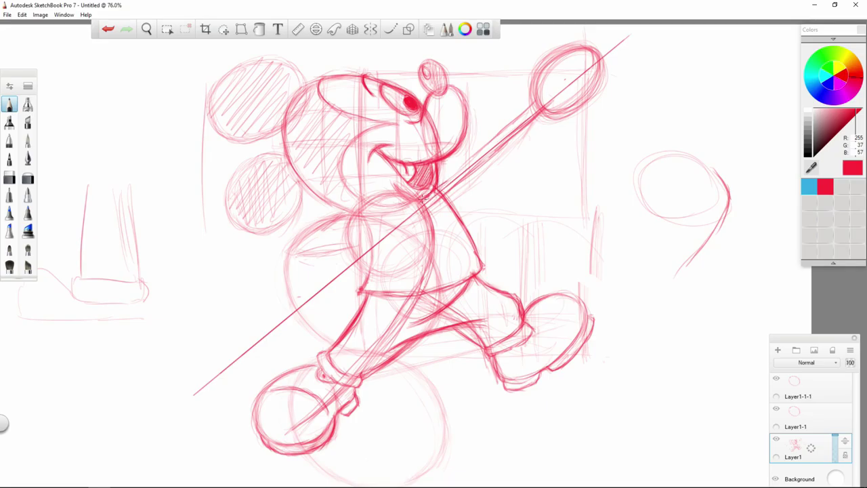
pyautogui.moveTo(460, 171)
pyautogui.mouseDown()
pyautogui.moveTo(434, 188)
pyautogui.moveTo(532, 105)
pyautogui.moveTo(425, 198)
pyautogui.mouseUp()
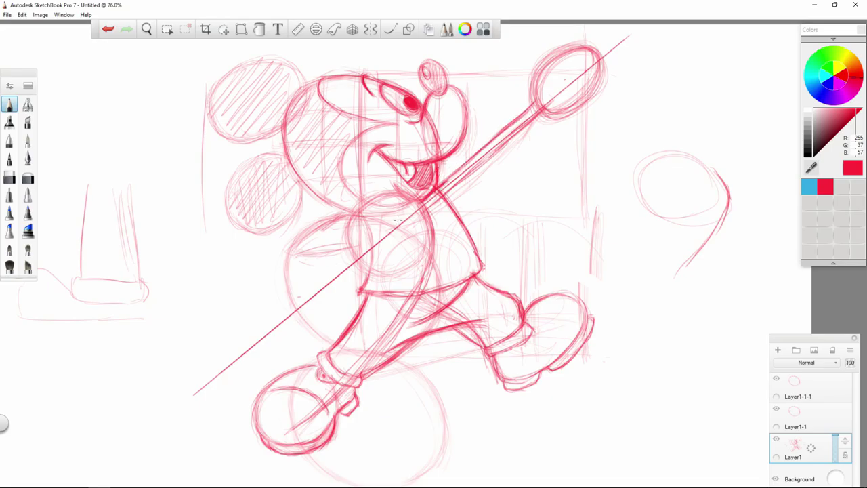
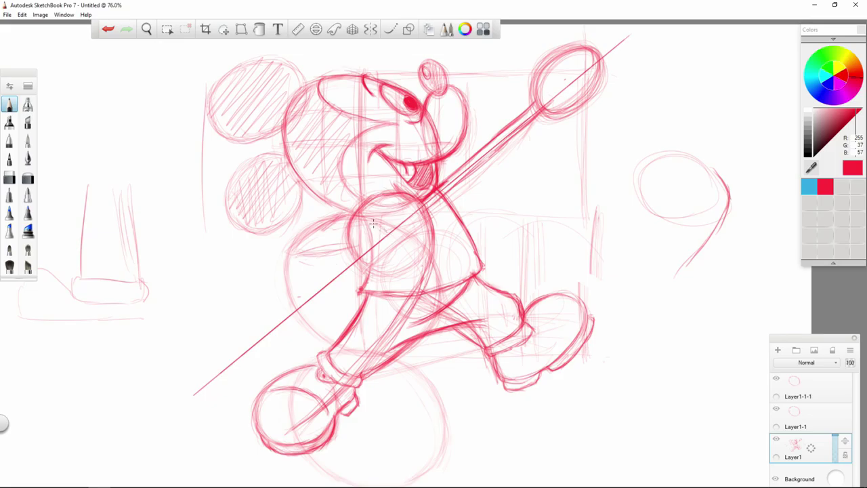
# - Sketch the near hand as a fist with curled fingers gripping the pole inside the chest circle and darken its outline
pyautogui.moveTo(373, 223)
pyautogui.mouseDown()
pyautogui.moveTo(390, 246)
pyautogui.moveTo(380, 263)
pyautogui.moveTo(346, 232)
pyautogui.mouseUp()
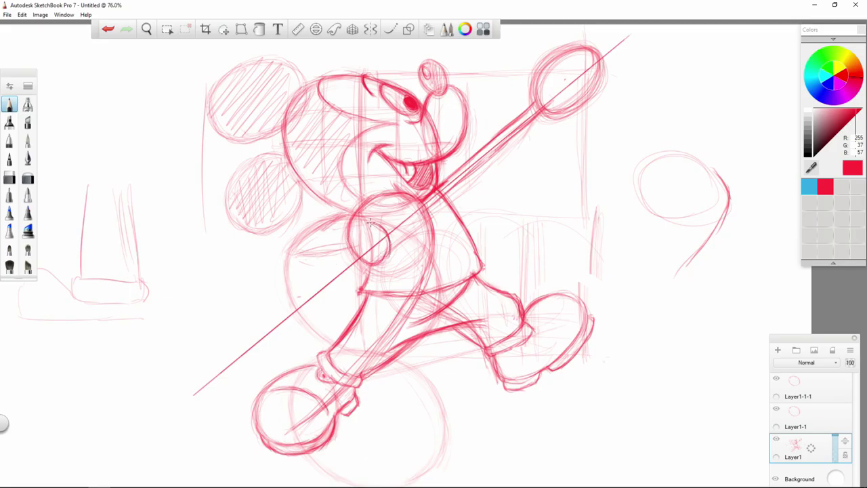
pyautogui.moveTo(389, 246); pyautogui.dragTo(373, 222)
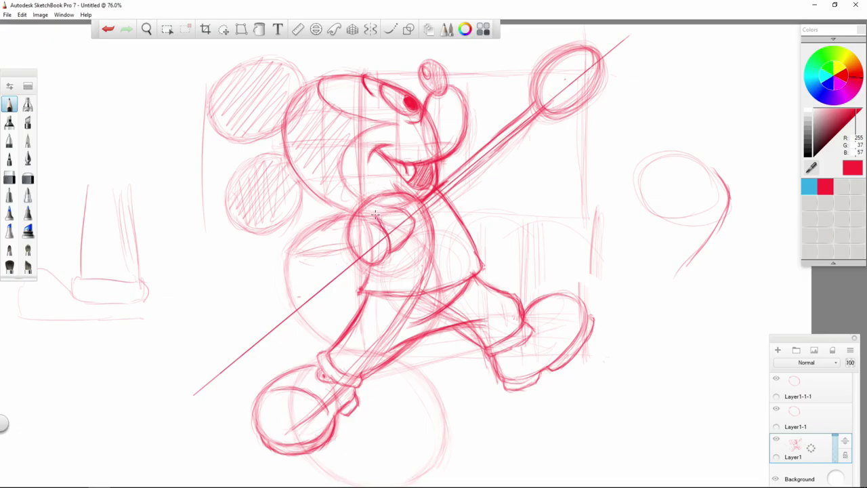
pyautogui.moveTo(377, 218); pyautogui.dragTo(390, 254)
pyautogui.press('e')
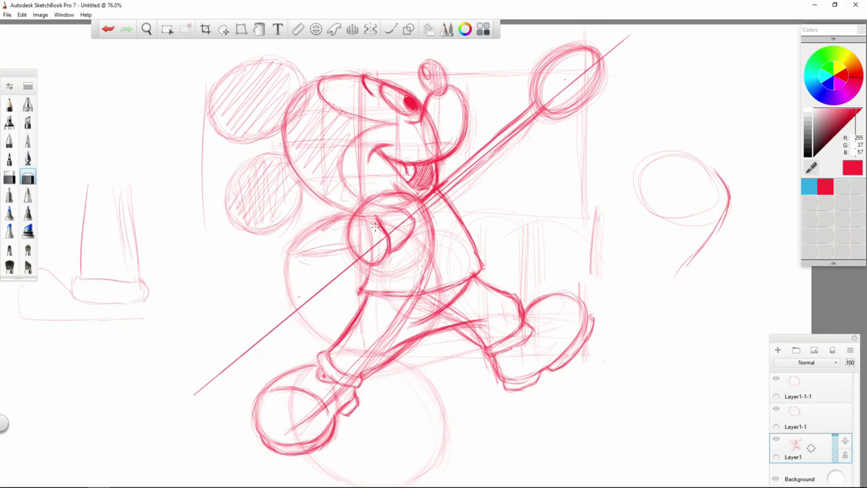
pyautogui.click(9, 104)
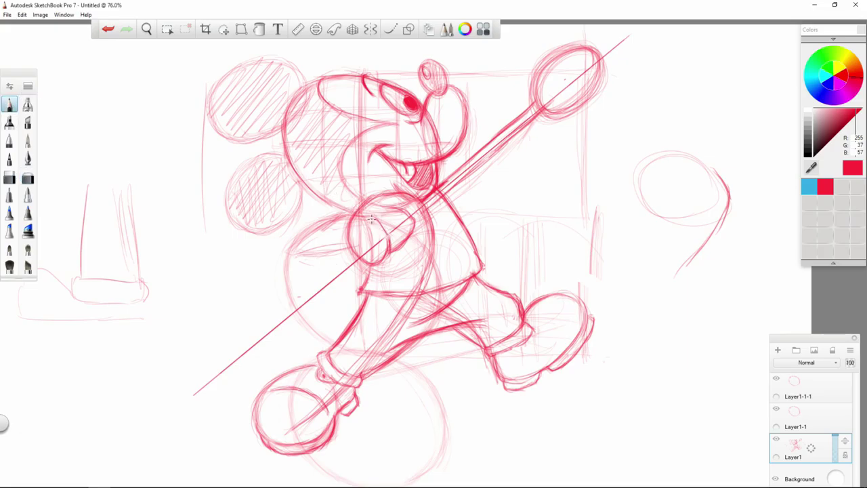
pyautogui.moveTo(374, 220)
pyautogui.mouseDown()
pyautogui.moveTo(389, 254)
pyautogui.moveTo(387, 238)
pyautogui.moveTo(370, 263)
pyautogui.mouseUp()
pyautogui.moveTo(400, 241); pyautogui.dragTo(410, 226)
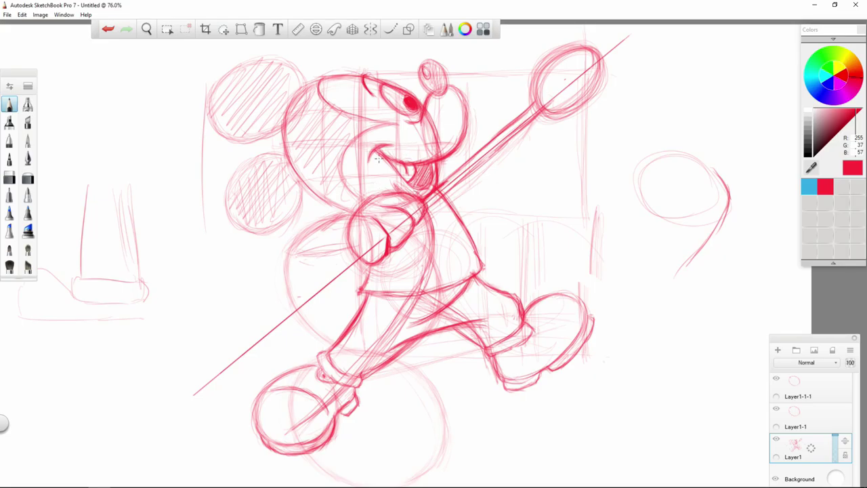
pyautogui.moveTo(397, 190); pyautogui.dragTo(363, 200)
pyautogui.moveTo(421, 224); pyautogui.dragTo(396, 249)
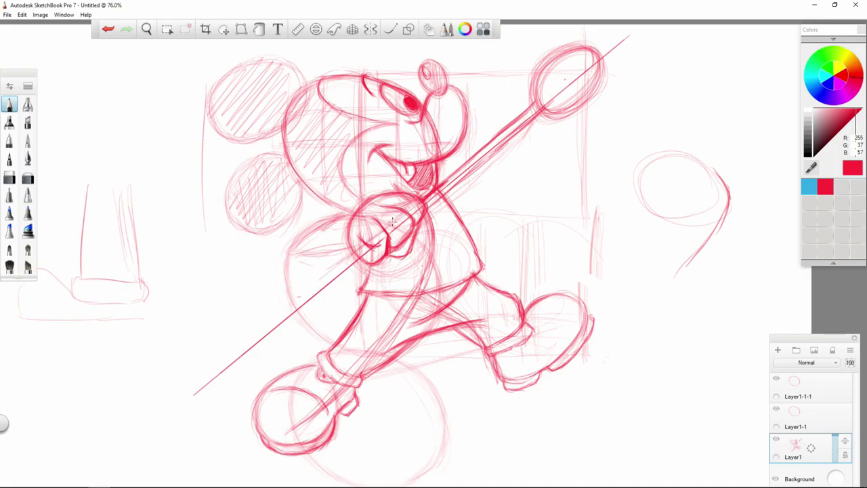
# - Sketch both edges and the blunt end of the pole's lower part below the fist and darken its shaft
pyautogui.moveTo(335, 264); pyautogui.dragTo(178, 397)
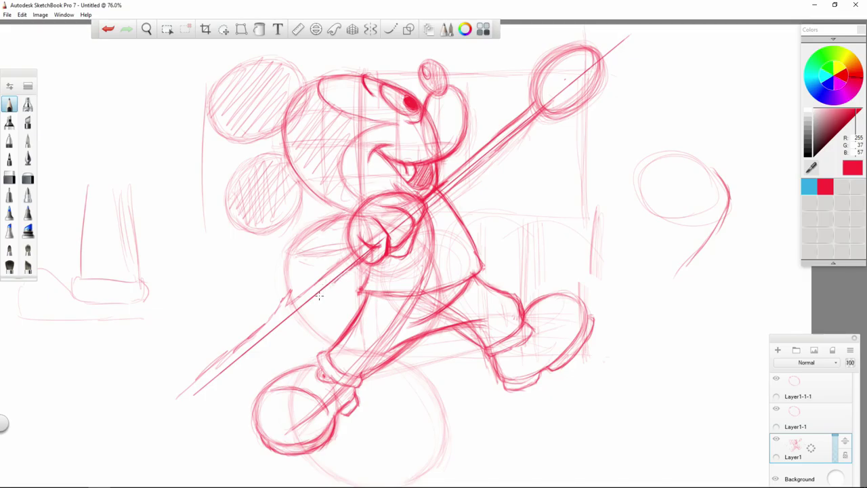
pyautogui.moveTo(343, 274)
pyautogui.mouseDown()
pyautogui.moveTo(180, 410)
pyautogui.moveTo(196, 387)
pyautogui.moveTo(183, 404)
pyautogui.mouseUp()
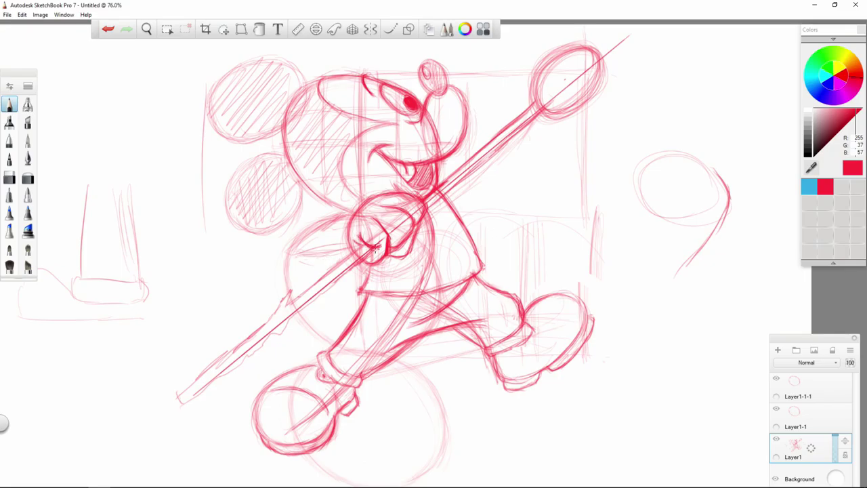
pyautogui.moveTo(356, 246)
pyautogui.mouseDown()
pyautogui.moveTo(286, 308)
pyautogui.moveTo(342, 275)
pyautogui.moveTo(324, 289)
pyautogui.moveTo(361, 252)
pyautogui.moveTo(279, 321)
pyautogui.mouseUp()
pyautogui.moveTo(340, 270); pyautogui.dragTo(267, 331)
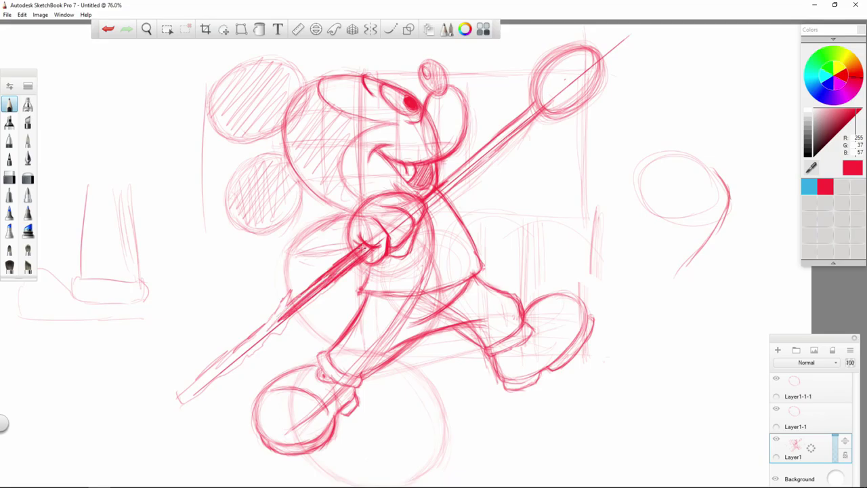
pyautogui.moveTo(297, 295); pyautogui.dragTo(208, 382)
pyautogui.moveTo(278, 320); pyautogui.dragTo(195, 391)
pyautogui.moveTo(324, 287); pyautogui.dragTo(268, 344)
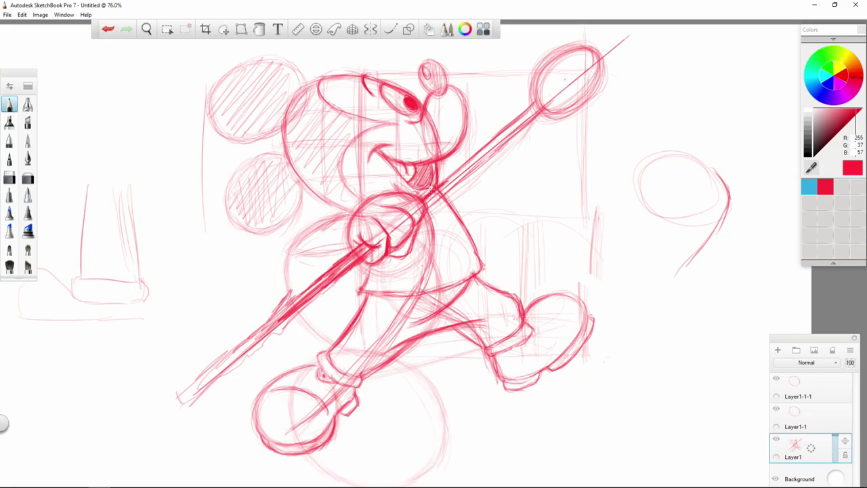
# - Darken and shade the pole's upper part between the shoulder and the raised hand
pyautogui.moveTo(427, 191)
pyautogui.mouseDown()
pyautogui.moveTo(513, 130)
pyautogui.moveTo(477, 160)
pyautogui.mouseUp()
pyautogui.moveTo(427, 206); pyautogui.dragTo(521, 121)
pyautogui.moveTo(490, 149)
pyautogui.mouseDown()
pyautogui.moveTo(533, 108)
pyautogui.moveTo(479, 157)
pyautogui.mouseUp()
pyautogui.moveTo(516, 131); pyautogui.dragTo(476, 170)
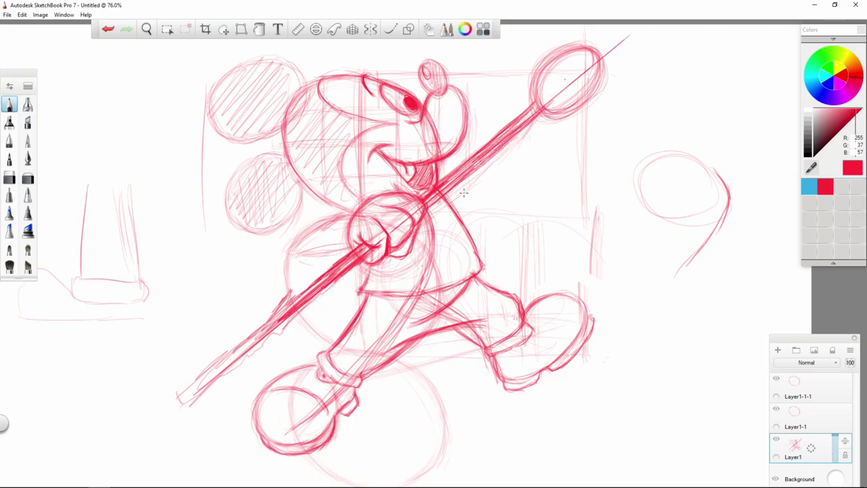
pyautogui.moveTo(512, 139); pyautogui.dragTo(532, 122)
# - Sketch a short open sleeve on the raised arm and a small pointed collar at the neck
pyautogui.moveTo(462, 202)
pyautogui.mouseDown()
pyautogui.moveTo(505, 187)
pyautogui.moveTo(501, 147)
pyautogui.moveTo(504, 185)
pyautogui.mouseUp()
pyautogui.moveTo(505, 185); pyautogui.dragTo(452, 193)
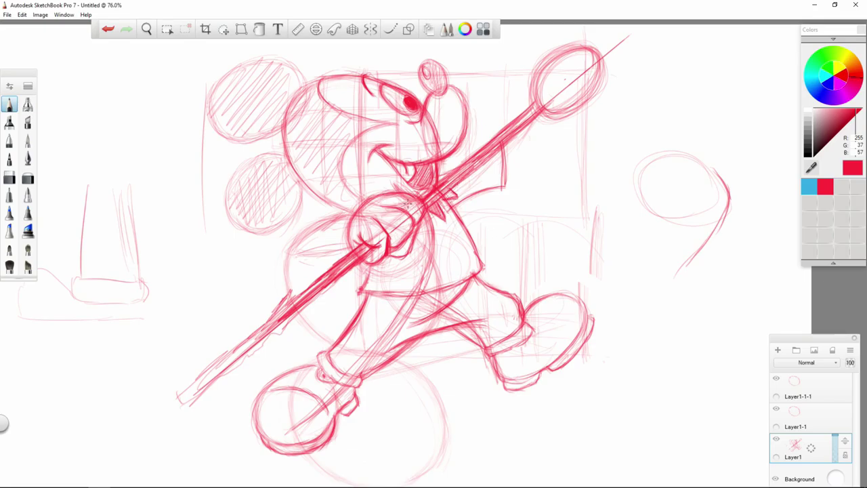
pyautogui.hotkey('ctrl', 'z')
pyautogui.click(503, 143)
pyautogui.moveTo(440, 174)
pyautogui.mouseDown()
pyautogui.moveTo(464, 161)
pyautogui.moveTo(507, 173)
pyautogui.moveTo(506, 190)
pyautogui.moveTo(477, 194)
pyautogui.moveTo(450, 211)
pyautogui.mouseUp()
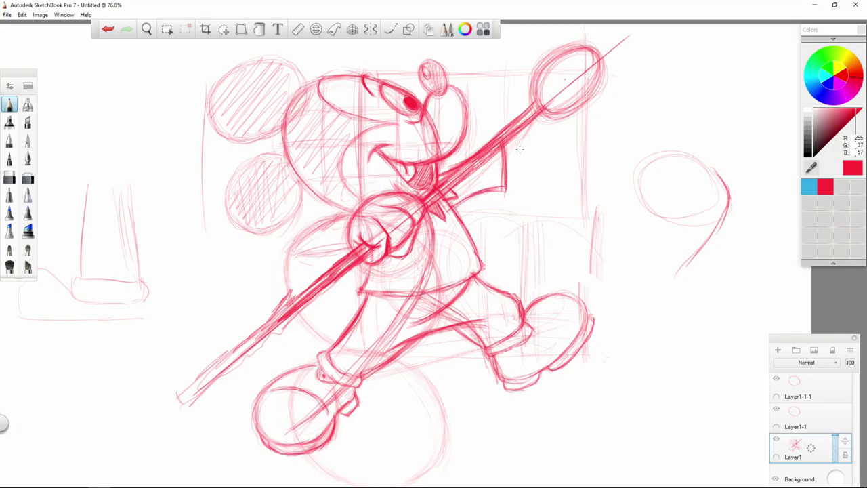
# - Add more diagonal hatching inside both ears
pyautogui.moveTo(244, 72)
pyautogui.mouseDown()
pyautogui.moveTo(221, 126)
pyautogui.moveTo(230, 127)
pyautogui.mouseUp()
pyautogui.moveTo(274, 74); pyautogui.dragTo(243, 129)
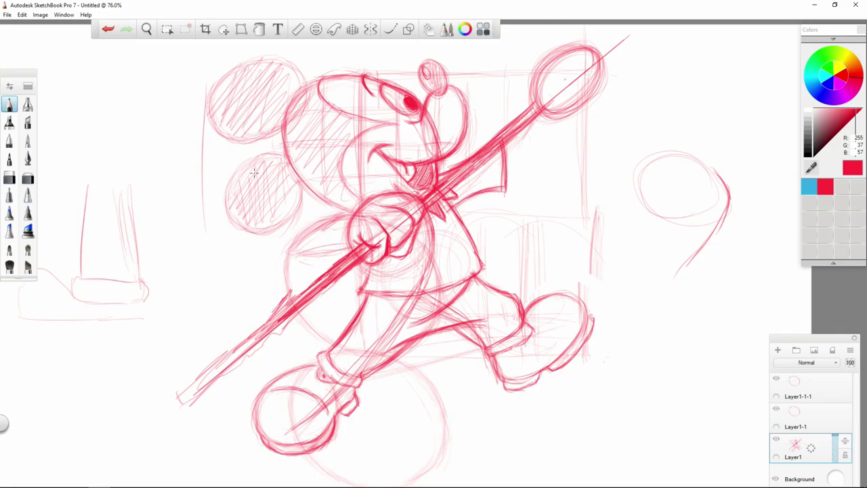
pyautogui.moveTo(277, 158); pyautogui.dragTo(254, 218)
# - Sketch the lower edge of the raised forearm from the hand oval down to the sleeve
pyautogui.press('space')
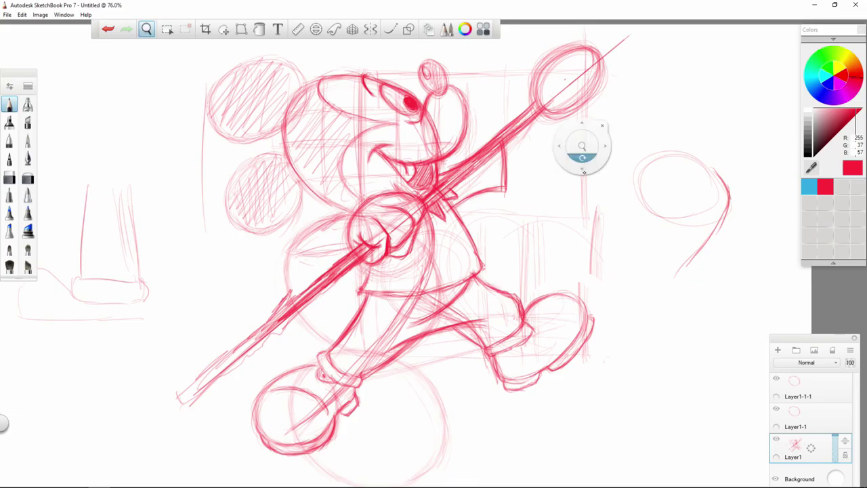
pyautogui.moveTo(587, 170); pyautogui.dragTo(507, 212)
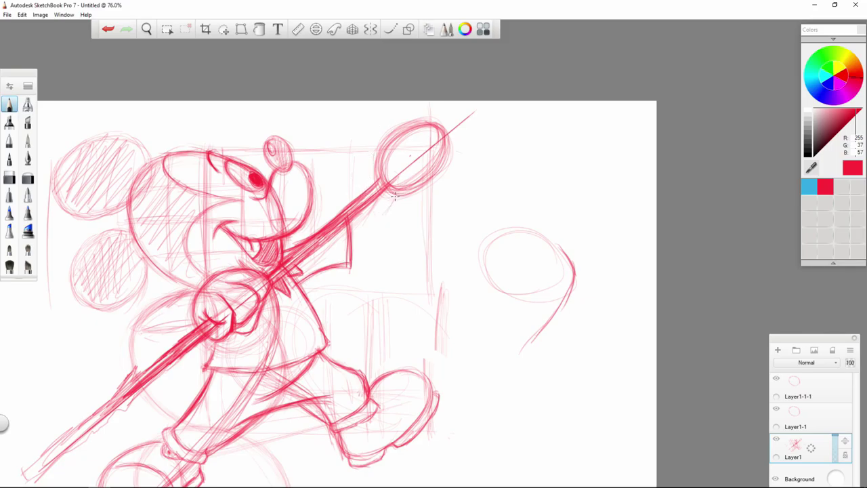
pyautogui.moveTo(395, 196); pyautogui.dragTo(360, 232)
# - Add a rounded glove cuff behind the gripping fist and an oval sleeve opening next to it
pyautogui.press('space')
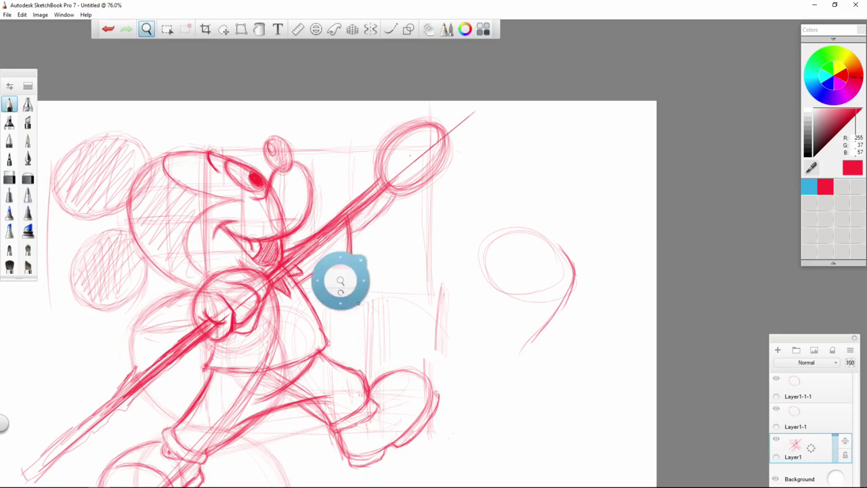
pyautogui.moveTo(366, 306); pyautogui.dragTo(470, 247)
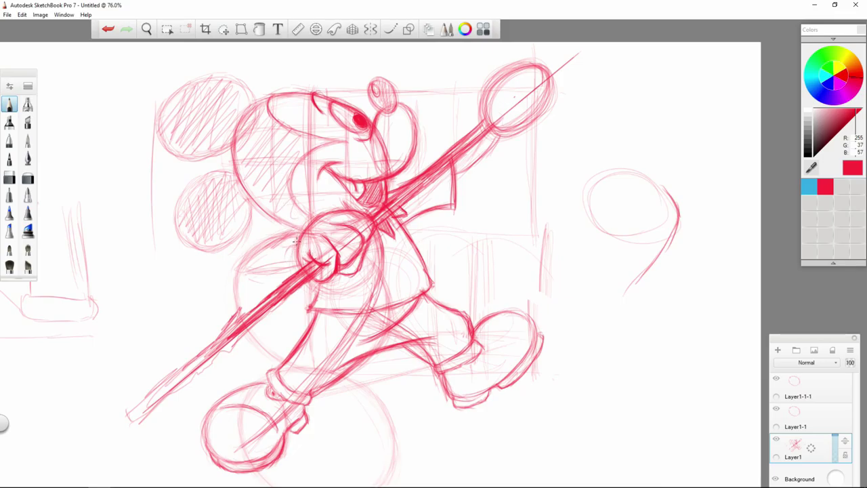
pyautogui.moveTo(296, 241); pyautogui.dragTo(286, 276)
pyautogui.moveTo(240, 265)
pyautogui.mouseDown()
pyautogui.moveTo(265, 244)
pyautogui.moveTo(284, 250)
pyautogui.moveTo(273, 244)
pyautogui.moveTo(252, 256)
pyautogui.moveTo(246, 204)
pyautogui.moveTo(250, 274)
pyautogui.mouseUp()
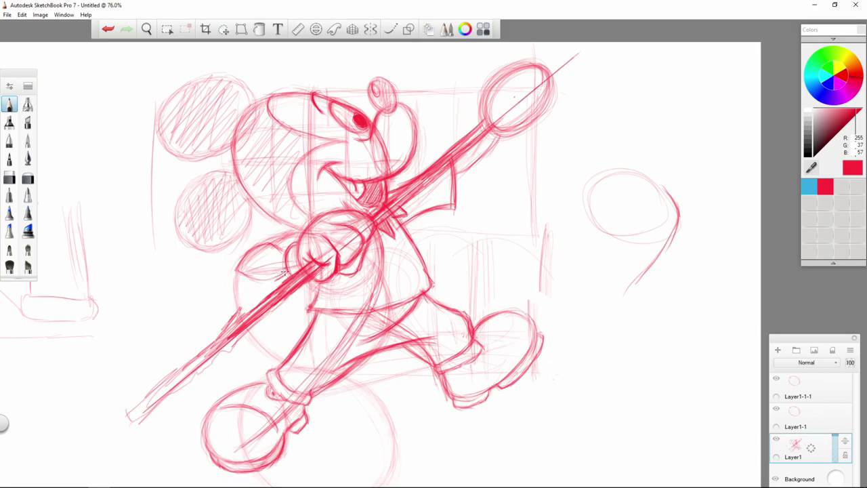
pyautogui.moveTo(283, 267)
pyautogui.mouseDown()
pyautogui.moveTo(256, 280)
pyautogui.moveTo(238, 261)
pyautogui.moveTo(262, 278)
pyautogui.mouseUp()
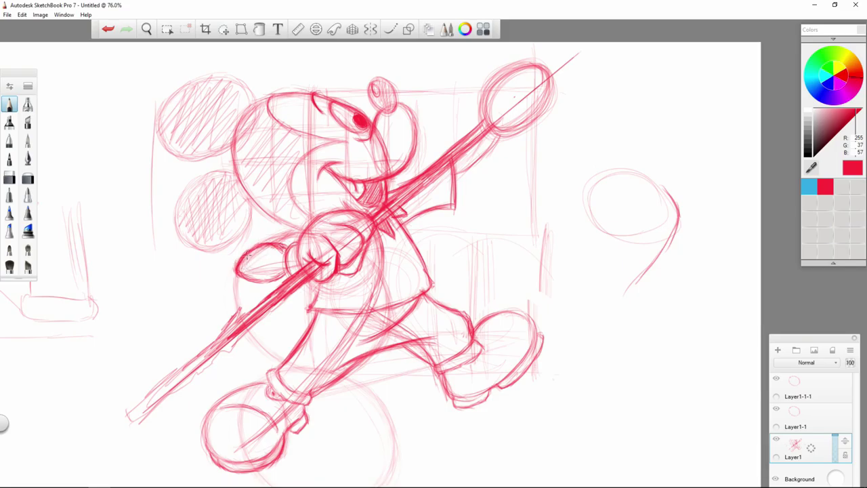
# - Darken and cross-hatch the oval sleeve opening behind the fist and outline the sleeve's upper edge
pyautogui.moveTo(238, 263); pyautogui.dragTo(245, 280)
pyautogui.moveTo(248, 259)
pyautogui.mouseDown()
pyautogui.moveTo(274, 271)
pyautogui.moveTo(285, 264)
pyautogui.mouseUp()
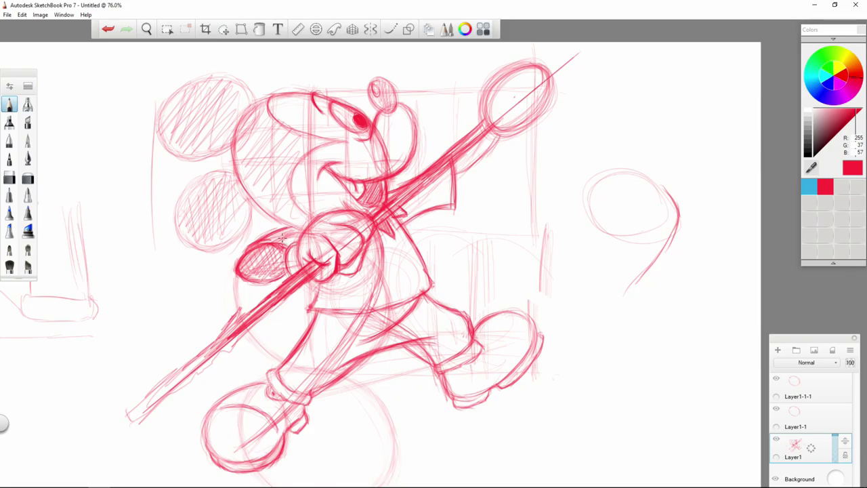
pyautogui.moveTo(275, 237); pyautogui.dragTo(289, 245)
# - Sketch a small tilted finger oval at the top of the raised-hand oval and extend the hand's outer edge beneath it
pyautogui.press('space')
pyautogui.moveTo(580, 283); pyautogui.dragTo(458, 390)
pyautogui.moveTo(581, 283); pyautogui.dragTo(578, 286)
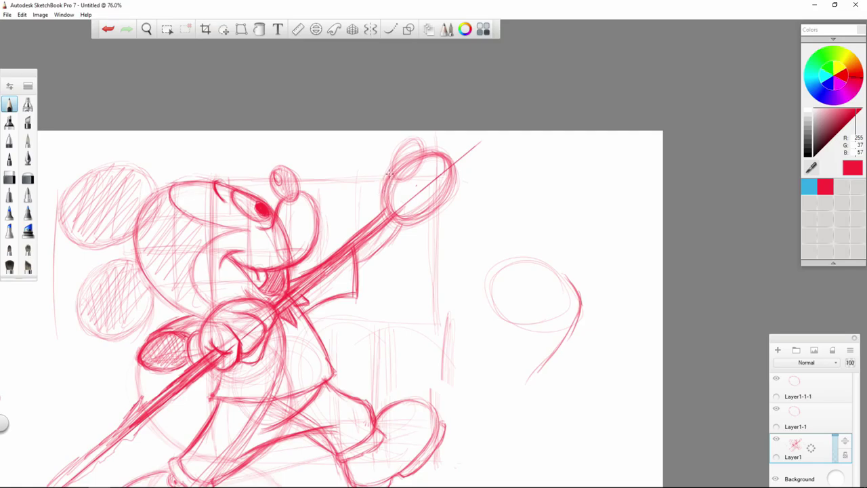
pyautogui.moveTo(389, 173); pyautogui.dragTo(384, 211)
# - Lighten the raised hand's rough lines with the soft eraser and redraw its finger and palm outlines in darker pencil
pyautogui.click(28, 178)
pyautogui.moveTo(387, 163)
pyautogui.mouseDown()
pyautogui.moveTo(385, 208)
pyautogui.moveTo(409, 161)
pyautogui.moveTo(437, 155)
pyautogui.moveTo(453, 175)
pyautogui.moveTo(427, 214)
pyautogui.mouseUp()
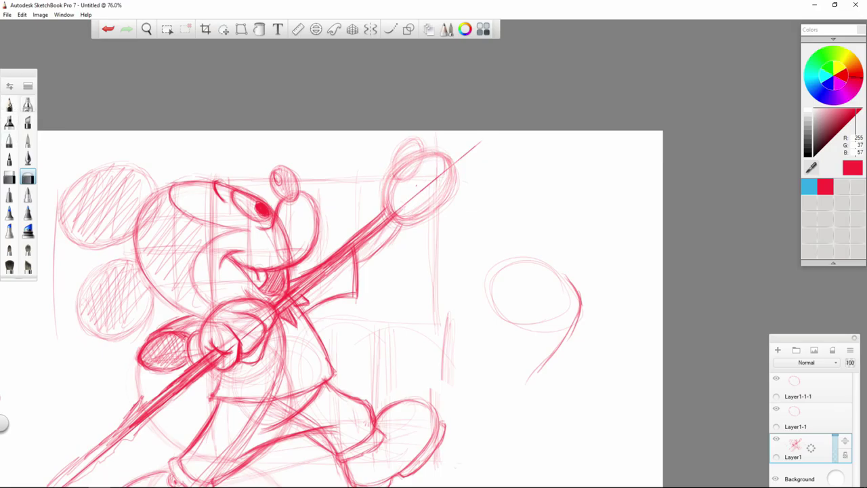
pyautogui.click(10, 104)
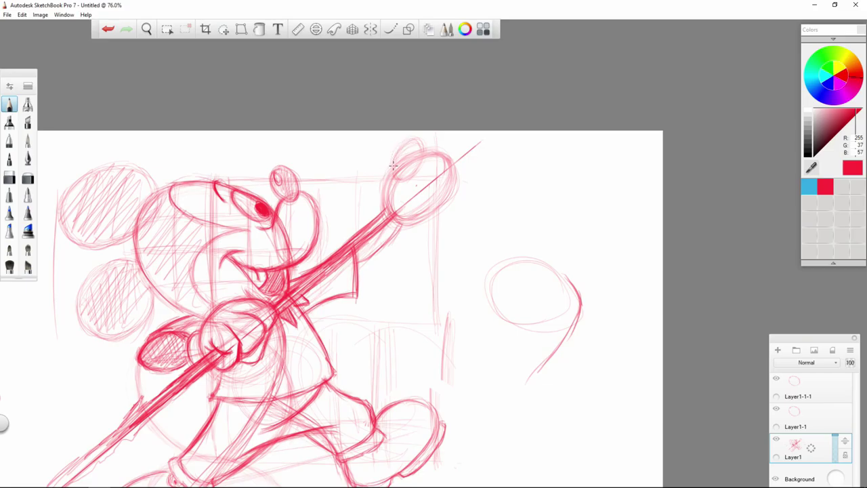
pyautogui.moveTo(393, 166)
pyautogui.mouseDown()
pyautogui.moveTo(385, 202)
pyautogui.moveTo(385, 177)
pyautogui.moveTo(384, 192)
pyautogui.mouseUp()
pyautogui.moveTo(391, 163)
pyautogui.mouseDown()
pyautogui.moveTo(410, 139)
pyautogui.moveTo(423, 149)
pyautogui.moveTo(409, 176)
pyautogui.moveTo(396, 171)
pyautogui.moveTo(417, 164)
pyautogui.moveTo(420, 151)
pyautogui.moveTo(422, 159)
pyautogui.moveTo(408, 135)
pyautogui.moveTo(394, 164)
pyautogui.moveTo(396, 170)
pyautogui.moveTo(420, 149)
pyautogui.moveTo(413, 175)
pyautogui.moveTo(410, 166)
pyautogui.moveTo(392, 178)
pyautogui.moveTo(438, 151)
pyautogui.moveTo(454, 175)
pyautogui.moveTo(452, 193)
pyautogui.moveTo(455, 177)
pyautogui.moveTo(397, 224)
pyautogui.moveTo(433, 207)
pyautogui.moveTo(453, 183)
pyautogui.moveTo(413, 218)
pyautogui.moveTo(402, 215)
pyautogui.moveTo(398, 227)
pyautogui.mouseUp()
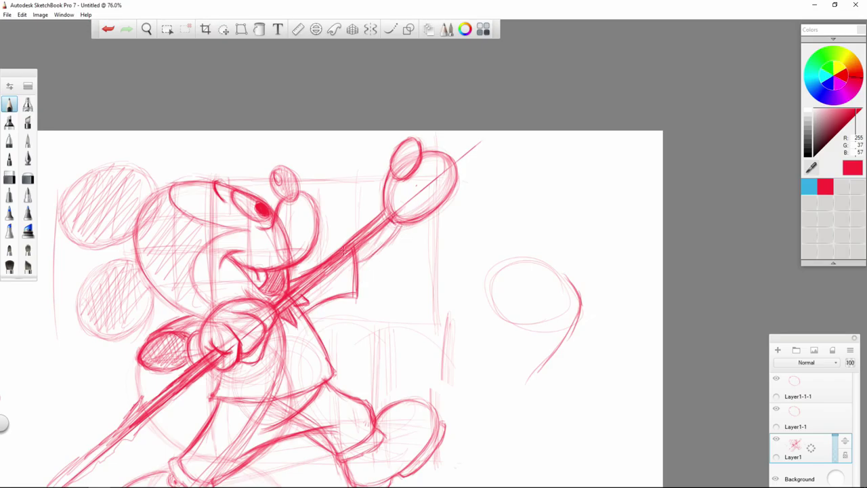
# - Undo the last stroke, add a rounded glove cuff under the raised hand and sketch finger curves around the pole
pyautogui.hotkey('ctrl', 'z')
pyautogui.moveTo(389, 215); pyautogui.dragTo(411, 229)
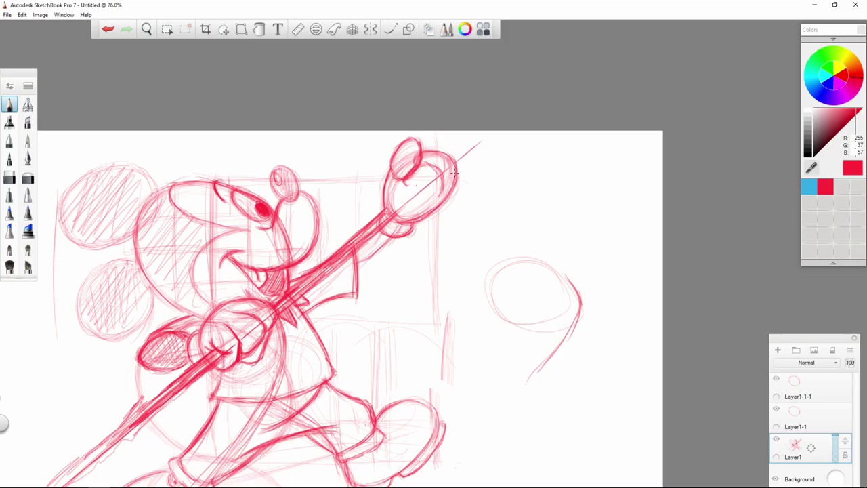
pyautogui.moveTo(417, 165); pyautogui.dragTo(442, 175)
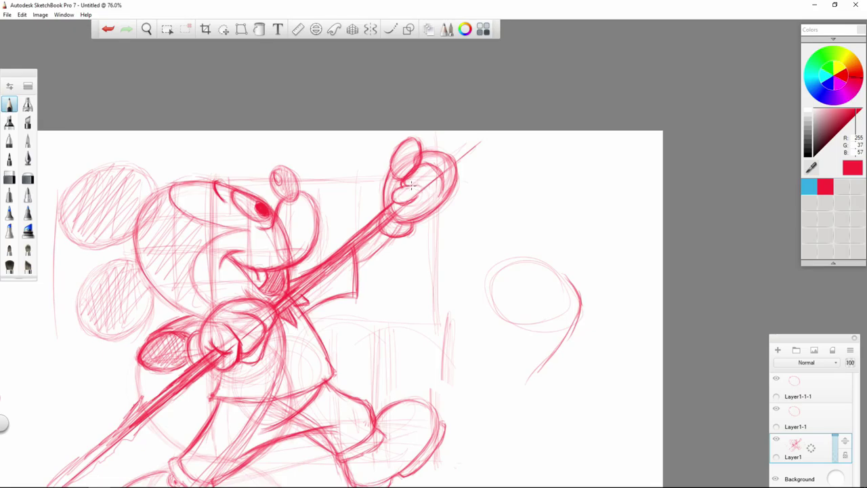
# - Sketch the finger curling around the pole in the raised hand and reinforce the hand's inner curve
pyautogui.moveTo(410, 184)
pyautogui.mouseDown()
pyautogui.moveTo(428, 190)
pyautogui.moveTo(429, 202)
pyautogui.moveTo(412, 181)
pyautogui.moveTo(424, 205)
pyautogui.mouseUp()
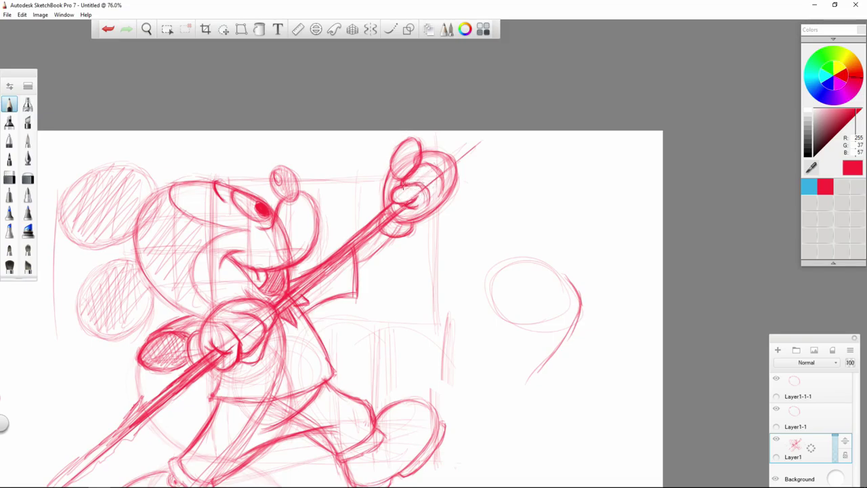
pyautogui.moveTo(411, 183)
pyautogui.mouseDown()
pyautogui.moveTo(423, 182)
pyautogui.moveTo(429, 203)
pyautogui.moveTo(428, 189)
pyautogui.moveTo(407, 183)
pyautogui.moveTo(424, 183)
pyautogui.moveTo(430, 201)
pyautogui.mouseUp()
pyautogui.moveTo(425, 164)
pyautogui.mouseDown()
pyautogui.moveTo(439, 175)
pyautogui.moveTo(437, 192)
pyautogui.moveTo(454, 178)
pyautogui.mouseUp()
pyautogui.moveTo(453, 187)
pyautogui.mouseDown()
pyautogui.moveTo(443, 199)
pyautogui.moveTo(453, 187)
pyautogui.mouseUp()
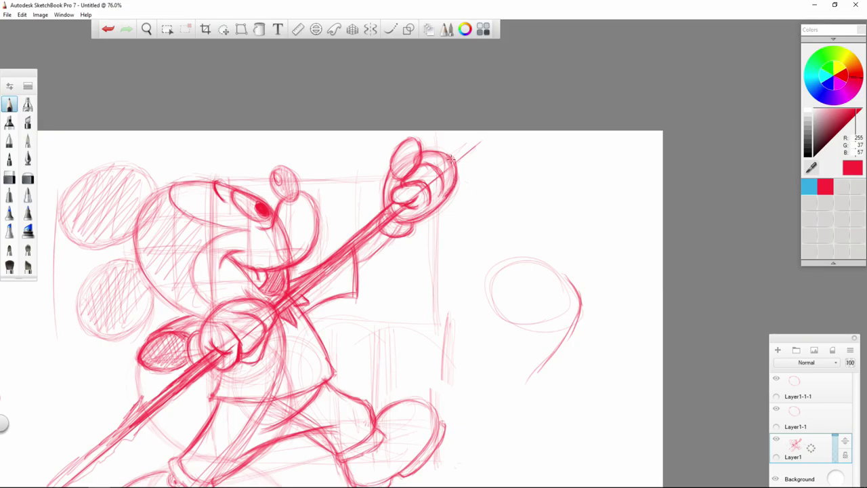
# - Darken the raised hand's outer contour and extend the pole beyond it with a shaded, splintered tip
pyautogui.moveTo(454, 156); pyautogui.dragTo(455, 177)
pyautogui.moveTo(450, 177)
pyautogui.mouseDown()
pyautogui.moveTo(449, 152)
pyautogui.moveTo(431, 154)
pyautogui.mouseUp()
pyautogui.moveTo(386, 177)
pyautogui.mouseDown()
pyautogui.moveTo(387, 198)
pyautogui.moveTo(392, 175)
pyautogui.mouseUp()
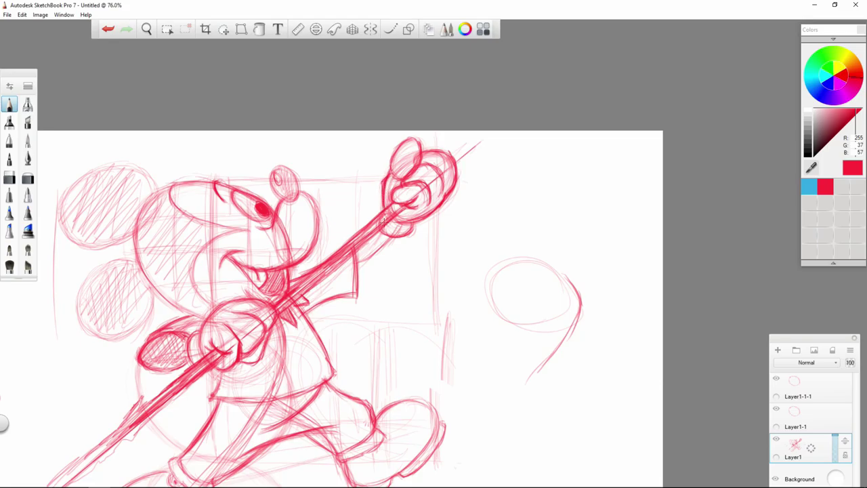
pyautogui.moveTo(459, 154); pyautogui.dragTo(472, 141)
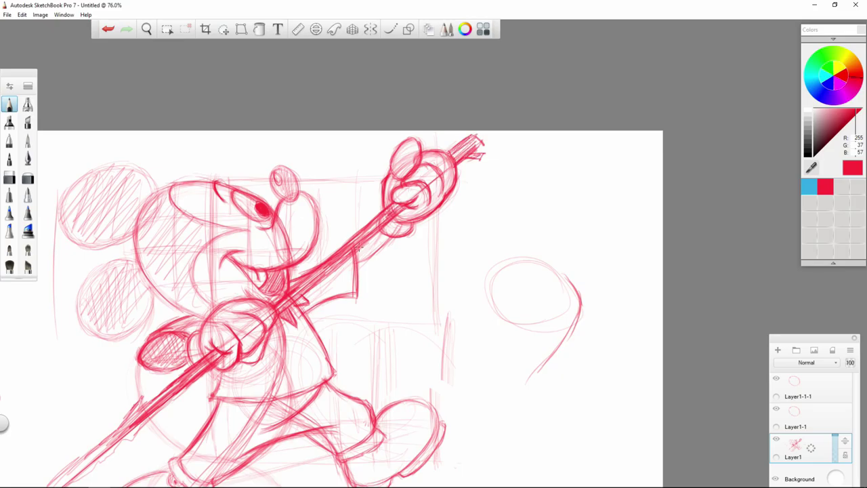
# - On a new layer with the spare circle layers hidden, ink the ears, eye, mouth, sleeve, hand and leg contours in black
pyautogui.press('space')
pyautogui.moveTo(532, 310); pyautogui.dragTo(524, 348)
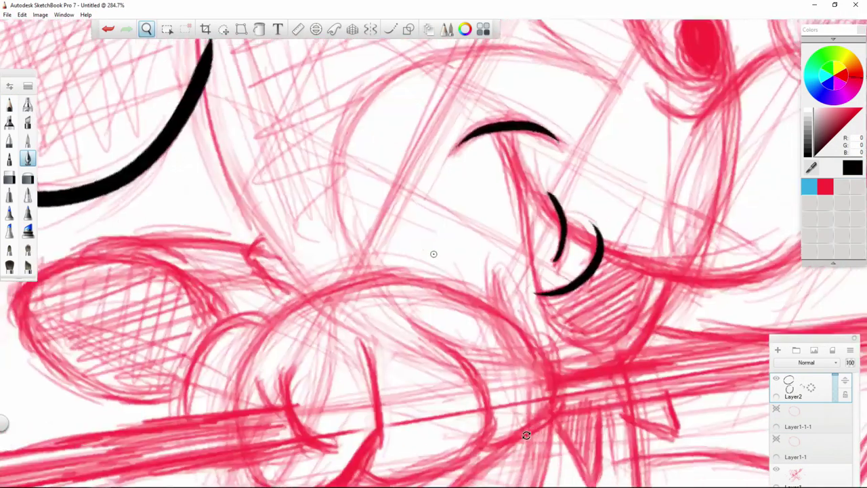
pyautogui.moveTo(433, 254); pyautogui.dragTo(513, 334)
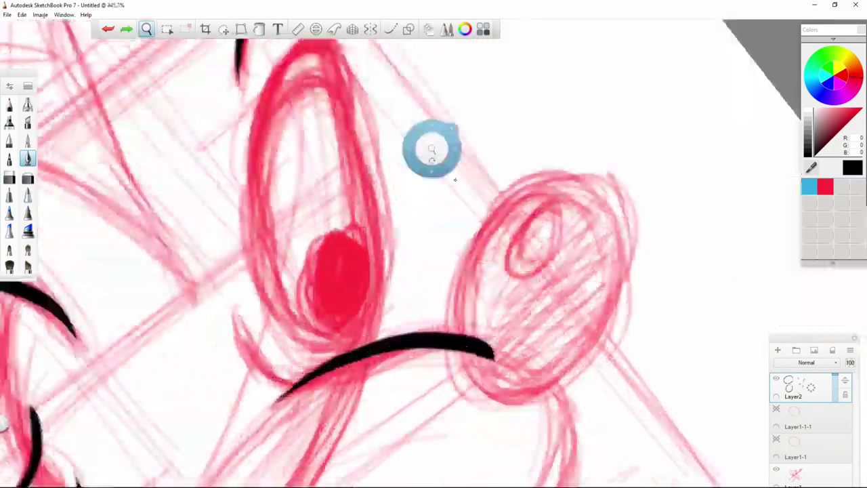
pyautogui.moveTo(455, 178); pyautogui.dragTo(339, 105)
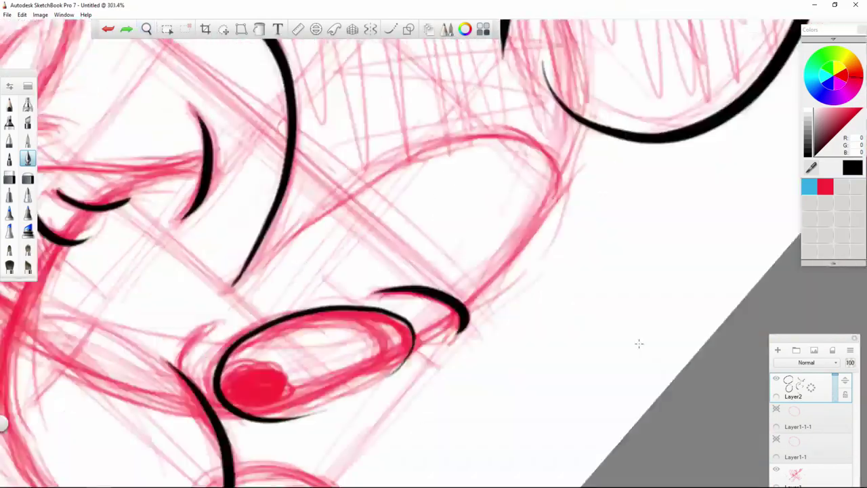
pyautogui.moveTo(639, 344)
pyautogui.mouseDown()
pyautogui.moveTo(461, 316)
pyautogui.moveTo(511, 58)
pyautogui.moveTo(595, 334)
pyautogui.mouseUp()
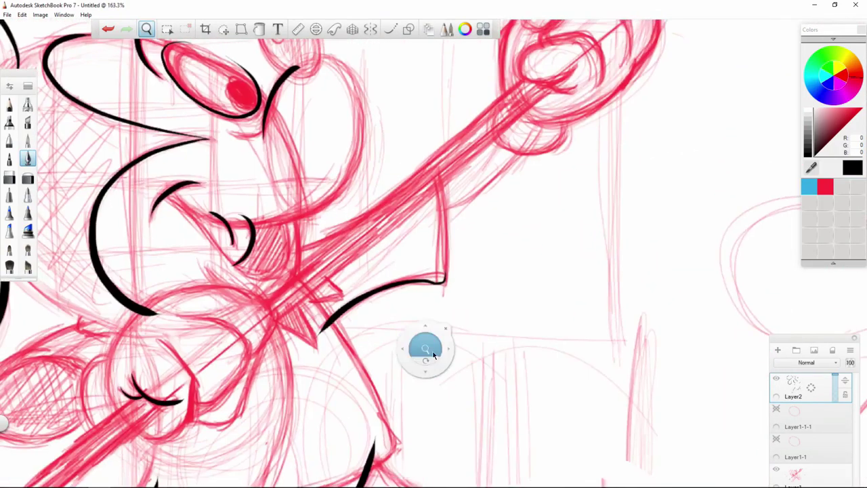
pyautogui.moveTo(433, 354); pyautogui.dragTo(558, 278)
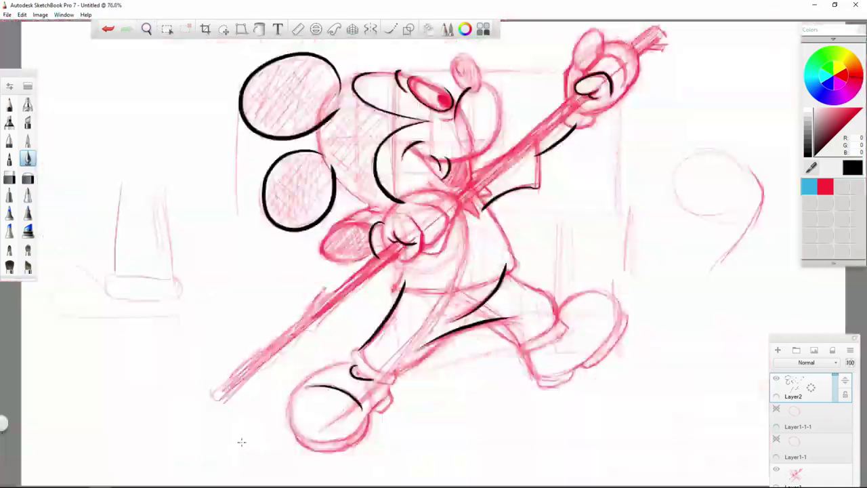
# - Ink the nose, mouth and fist contours in black across separate new layers and fill the sleeve opening behind the fist with black
pyautogui.moveTo(240, 442)
pyautogui.mouseDown()
pyautogui.moveTo(312, 282)
pyautogui.moveTo(455, 187)
pyautogui.mouseUp()
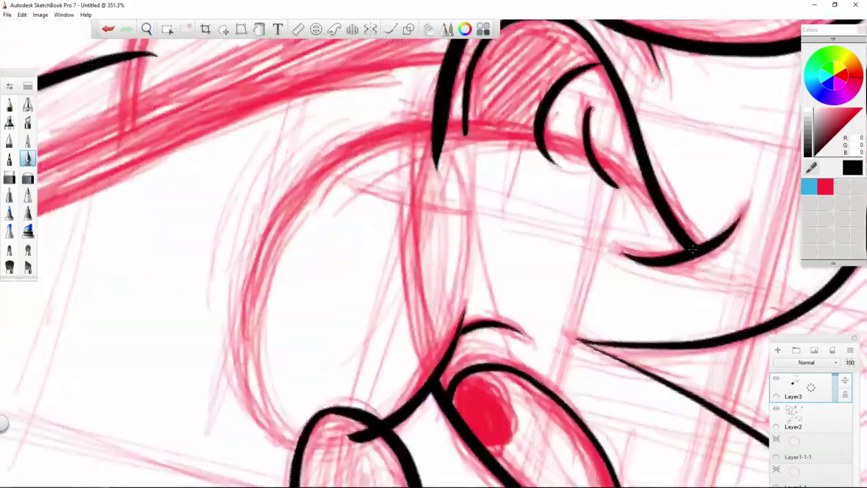
pyautogui.hotkey('ctrl', 'l')
pyautogui.moveTo(682, 237)
pyautogui.mouseDown()
pyautogui.moveTo(500, 131)
pyautogui.moveTo(316, 445)
pyautogui.mouseUp()
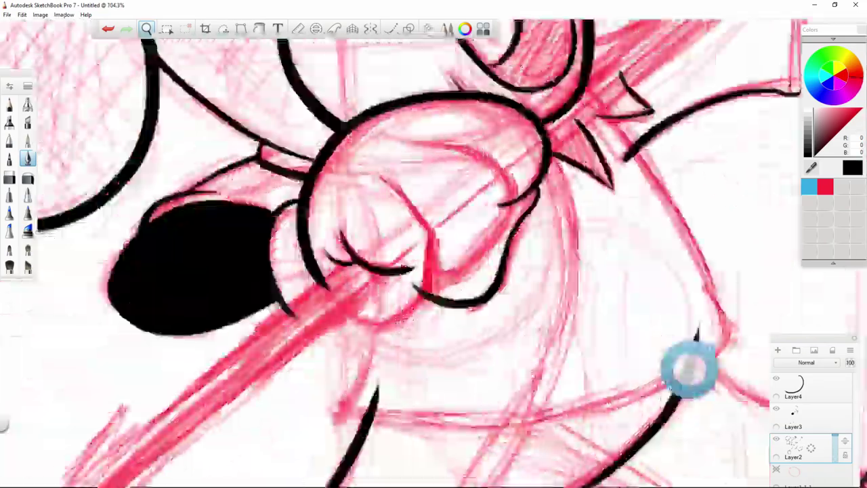